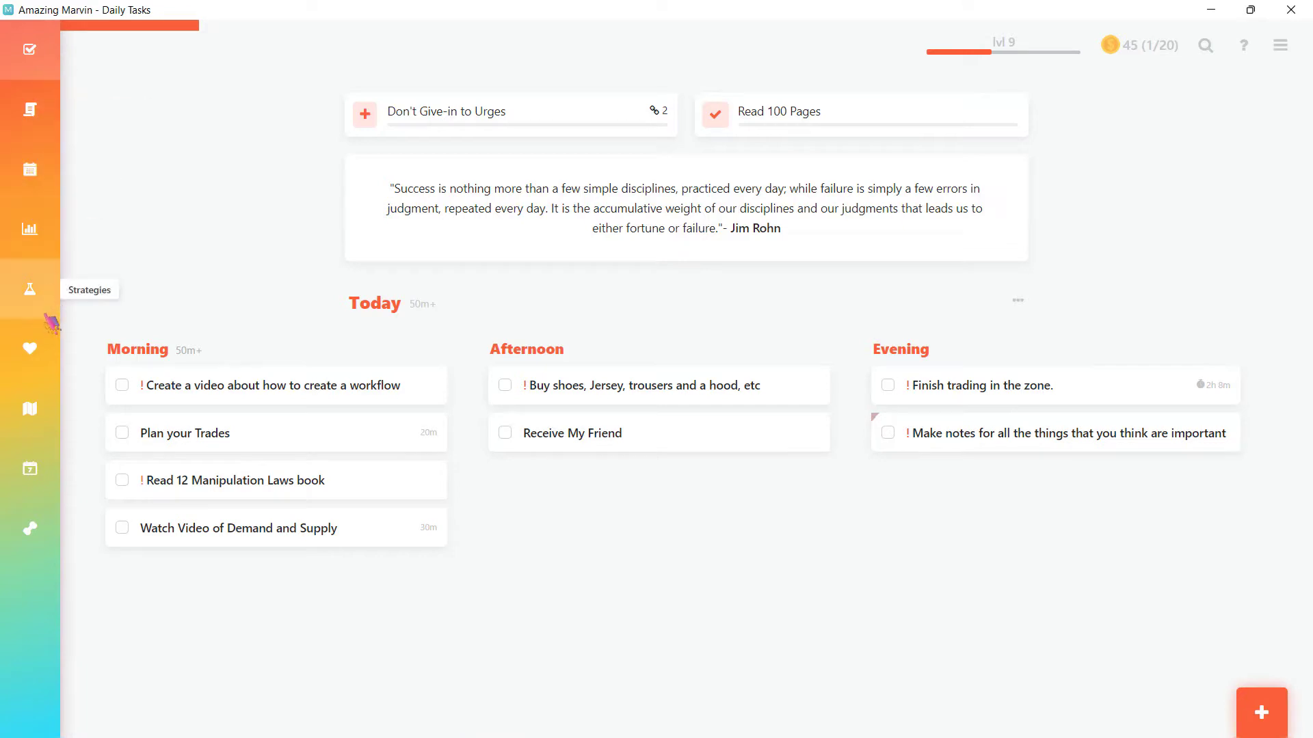
Open the Features/Strategies page from the sidebar and scroll through its strategy toggles
click(31, 296)
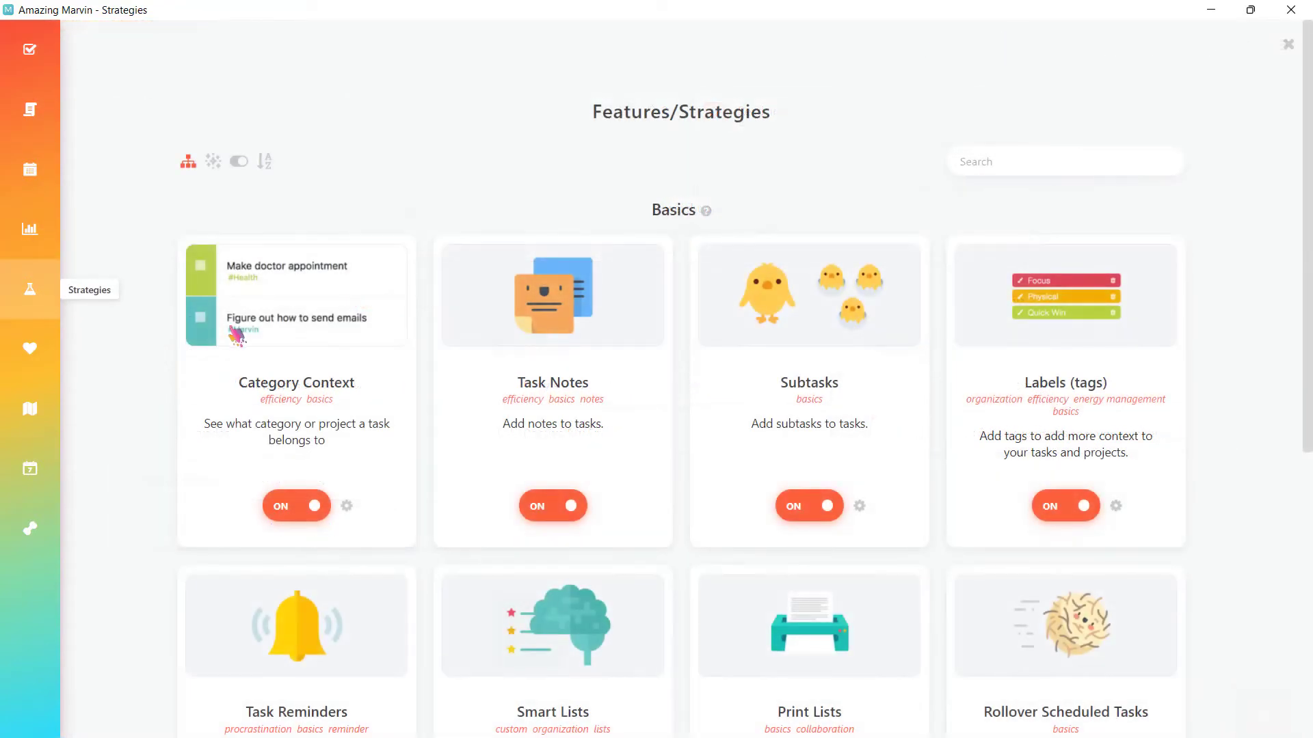
scroll(491, 303, down, 20)
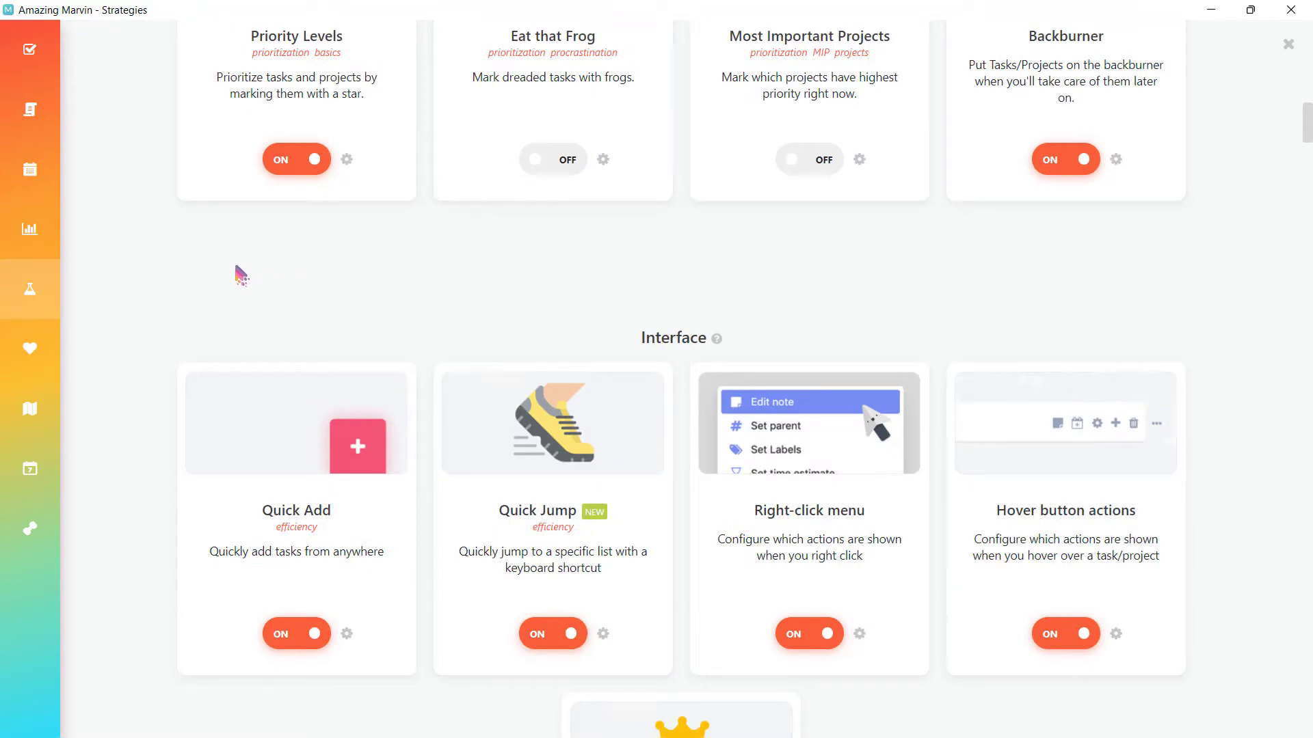
scroll(244, 279, down, 8)
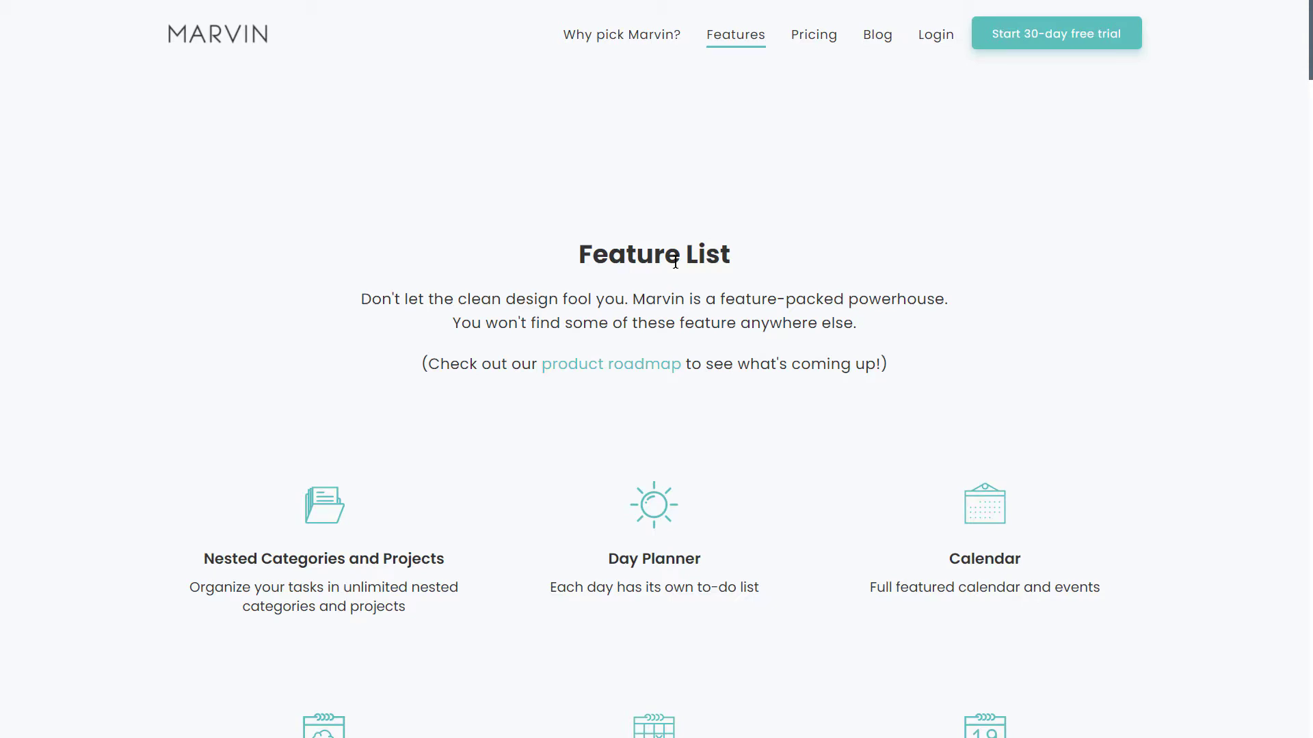
scroll(674, 263, down, 13)
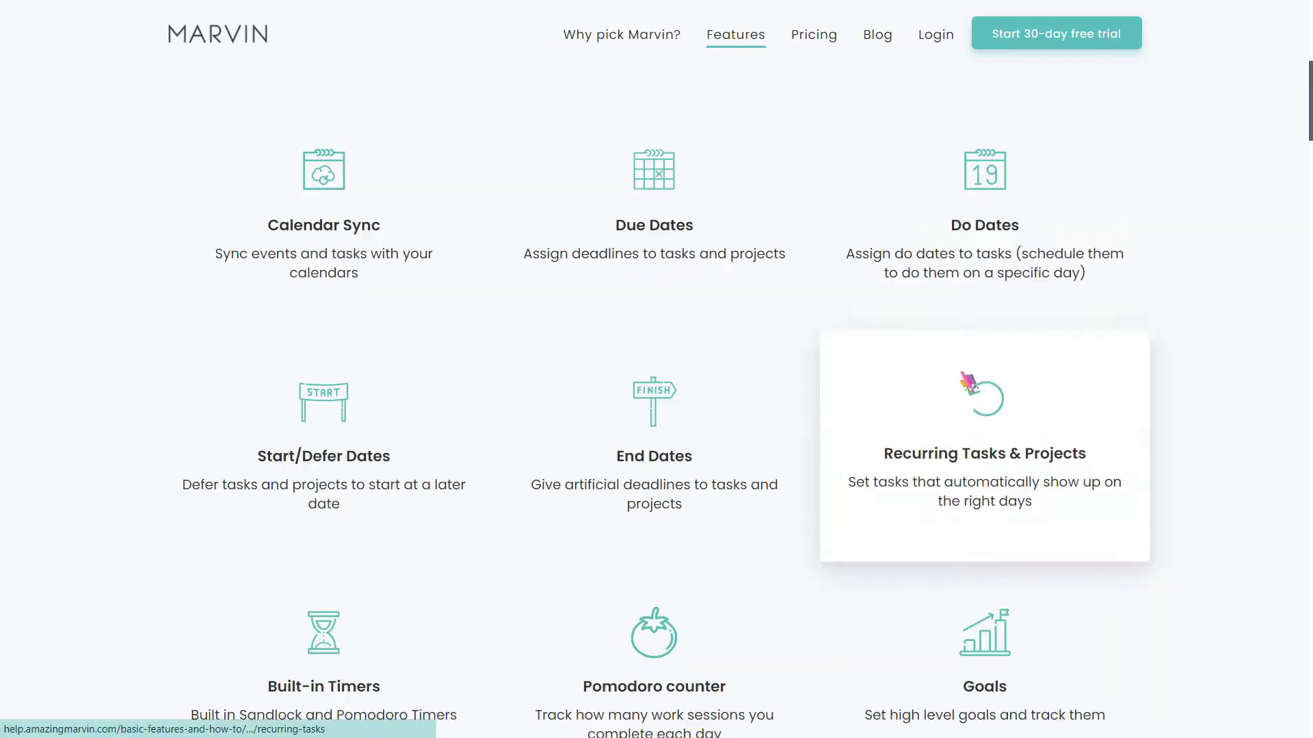
scroll(477, 384, down, 9)
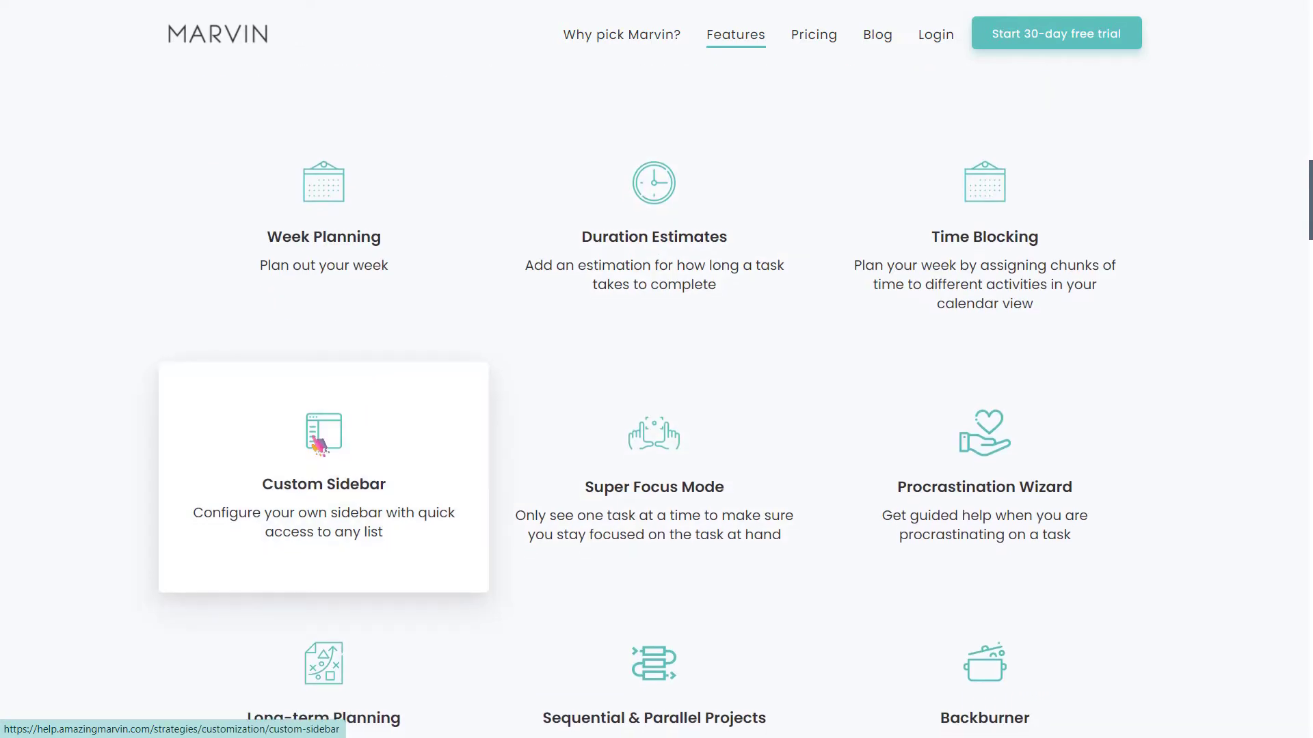
scroll(952, 506, down, 2)
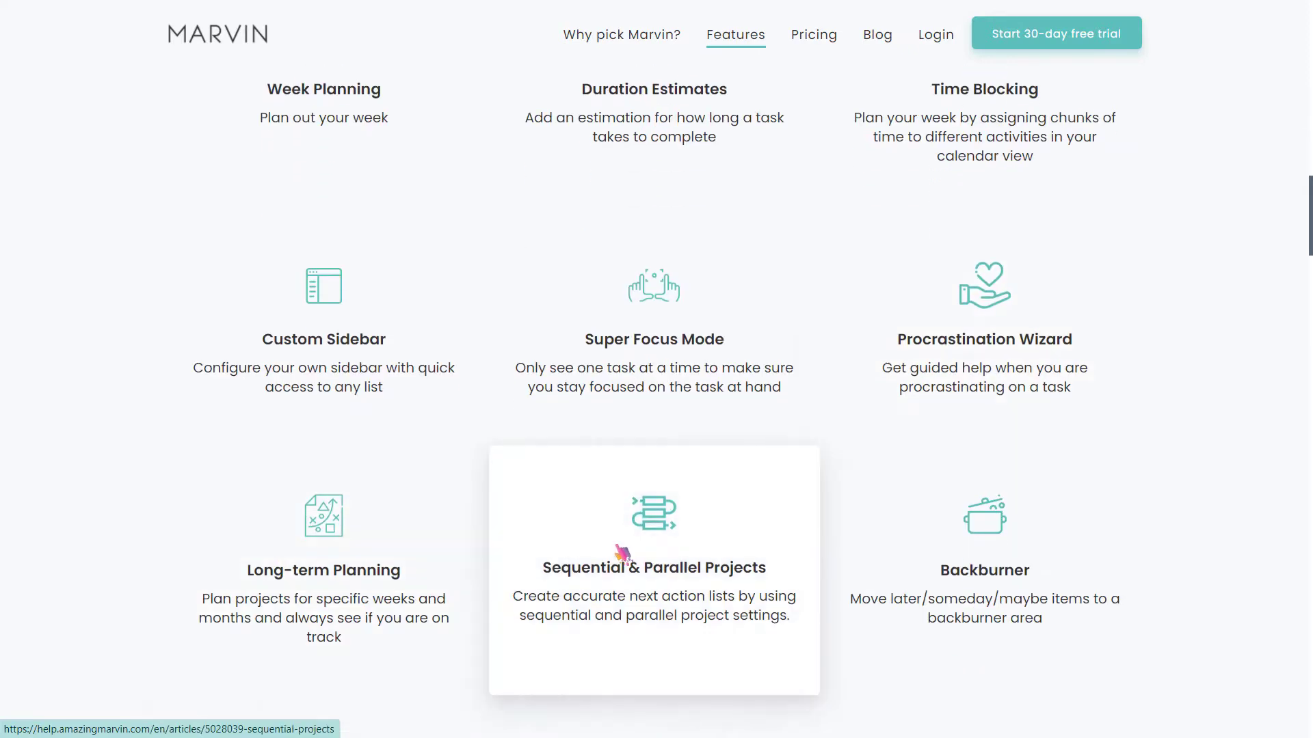
scroll(624, 556, down, 2)
scroll(905, 469, down, 9)
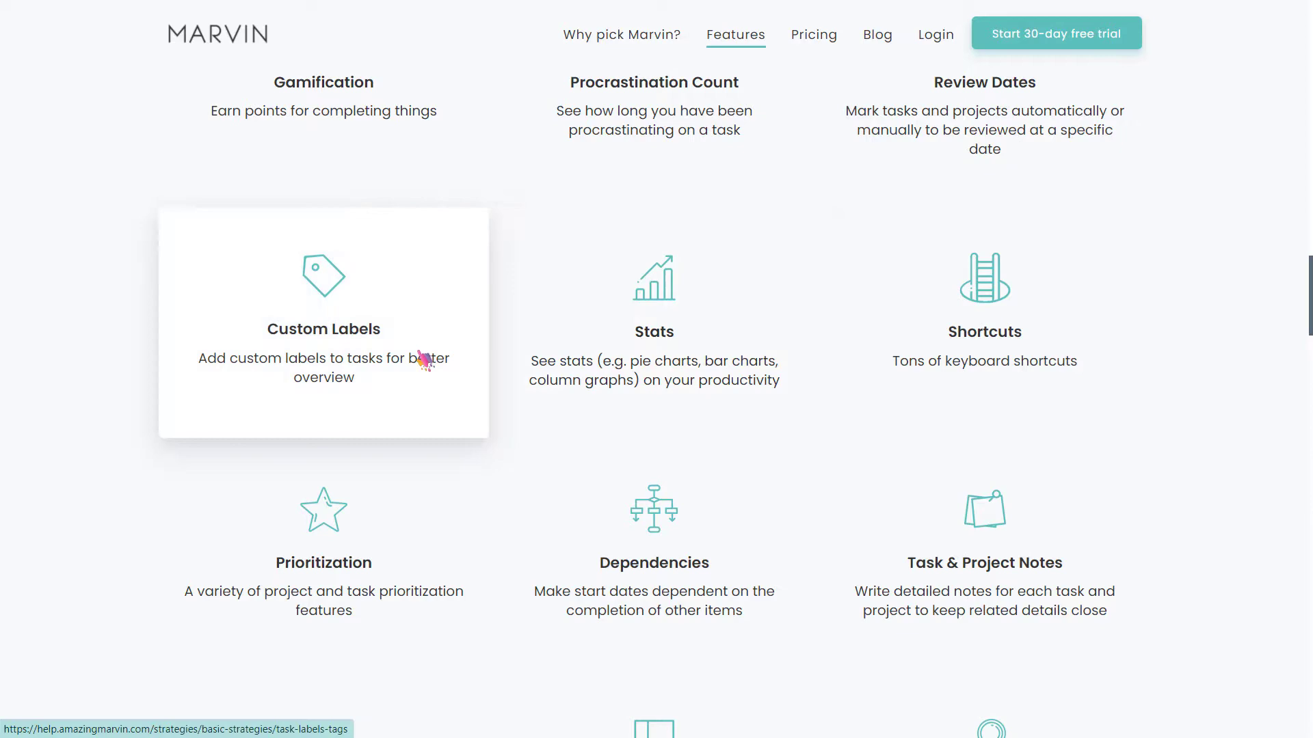
scroll(234, 404, down, 4)
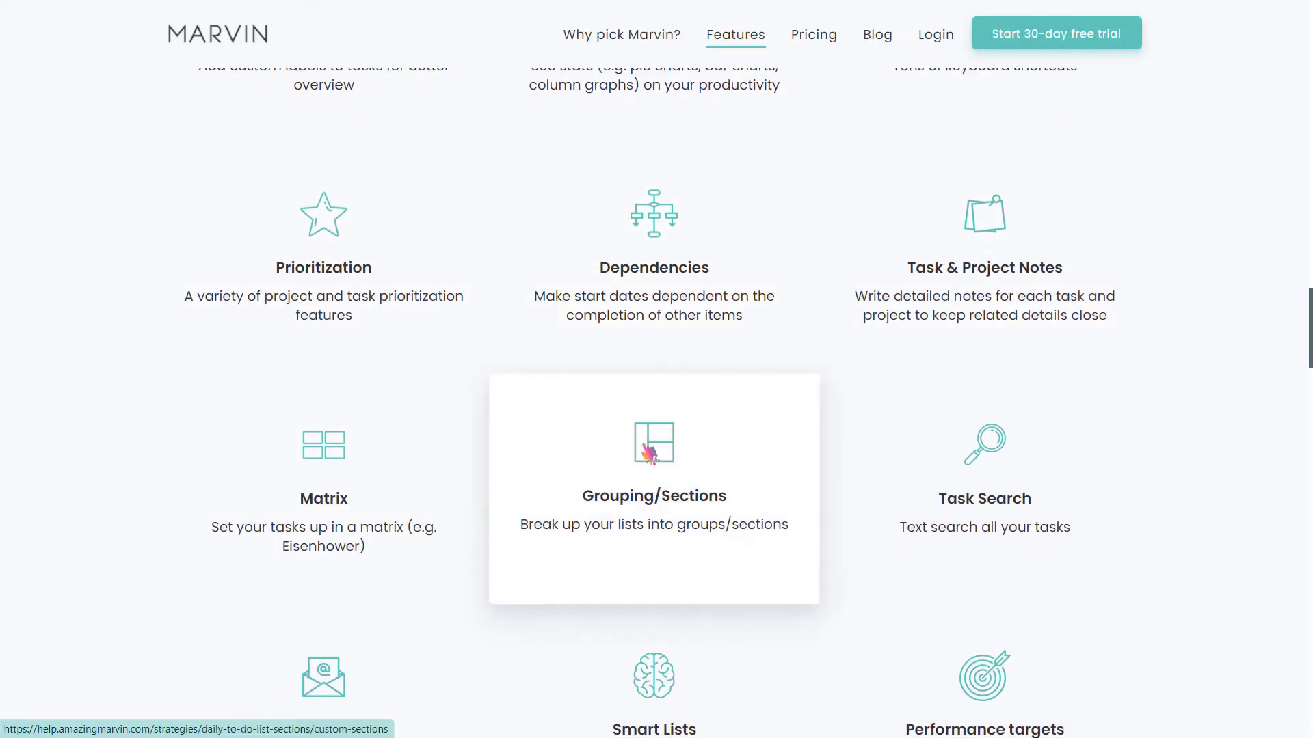
scroll(957, 472, down, 4)
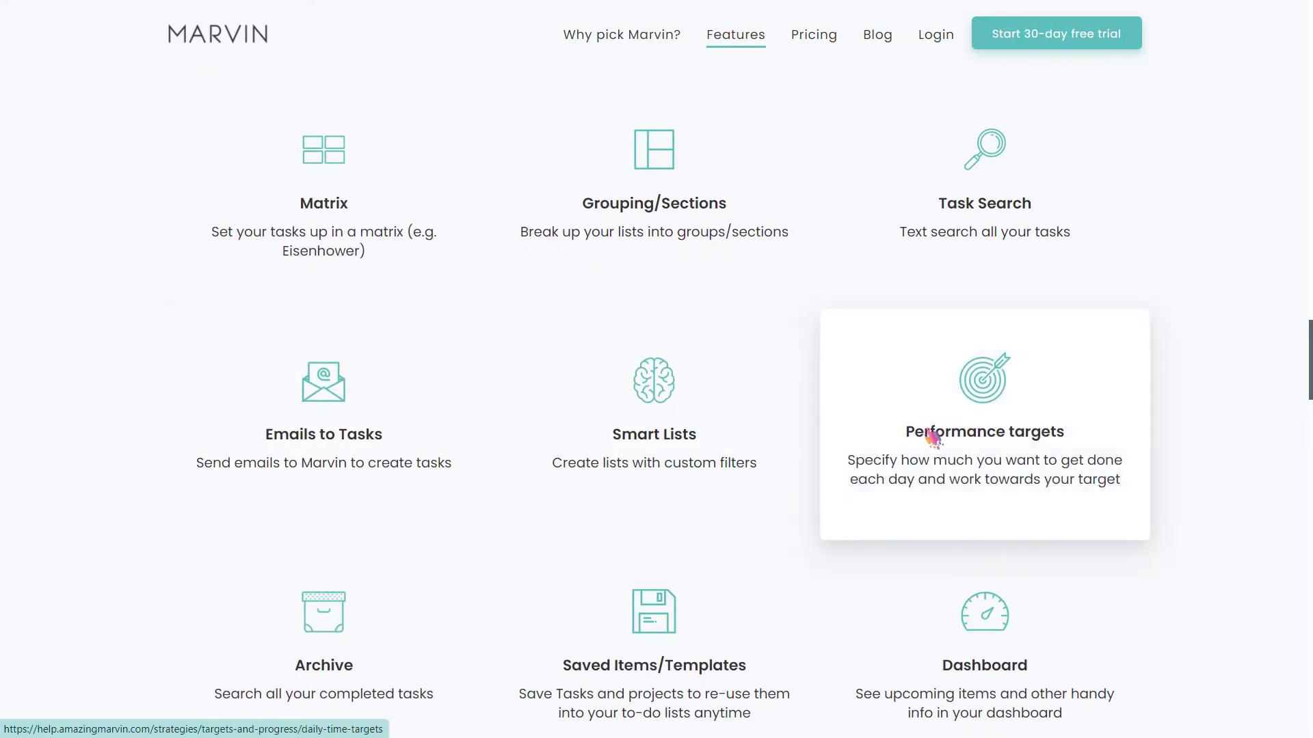
scroll(375, 422, down, 4)
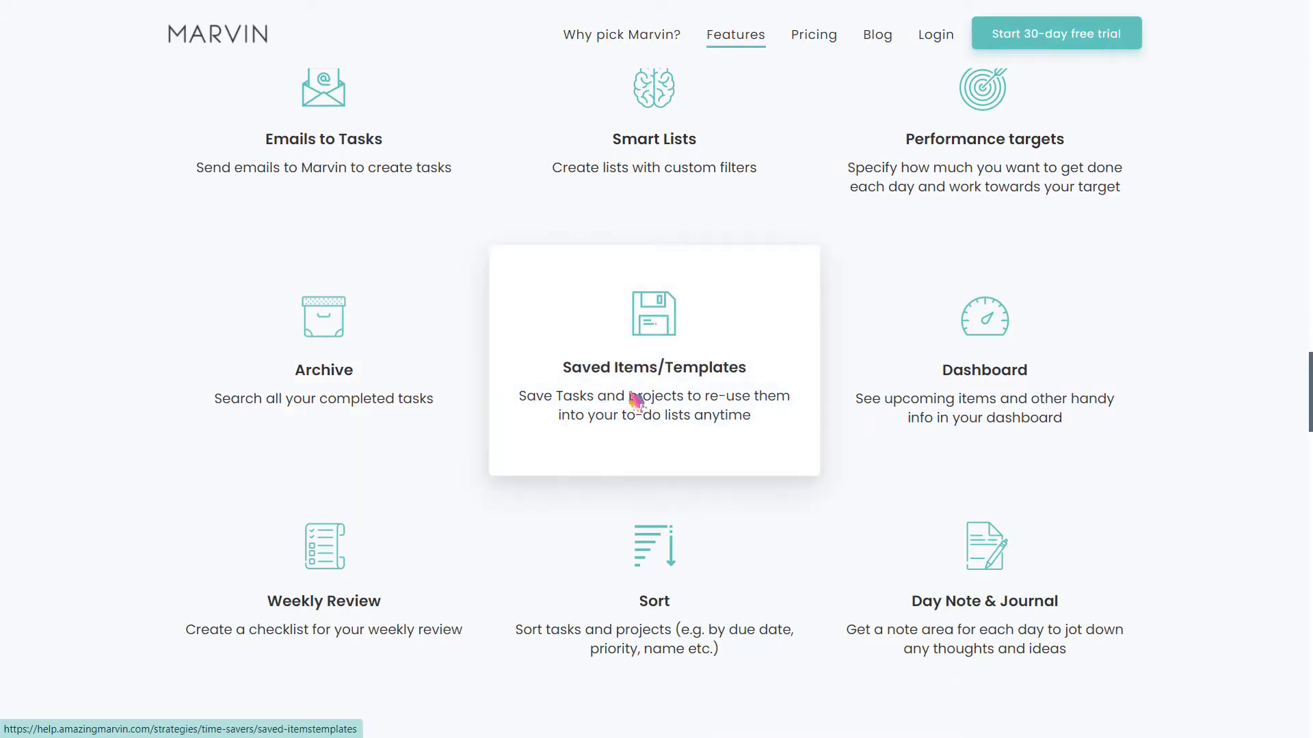
scroll(744, 433, down, 15)
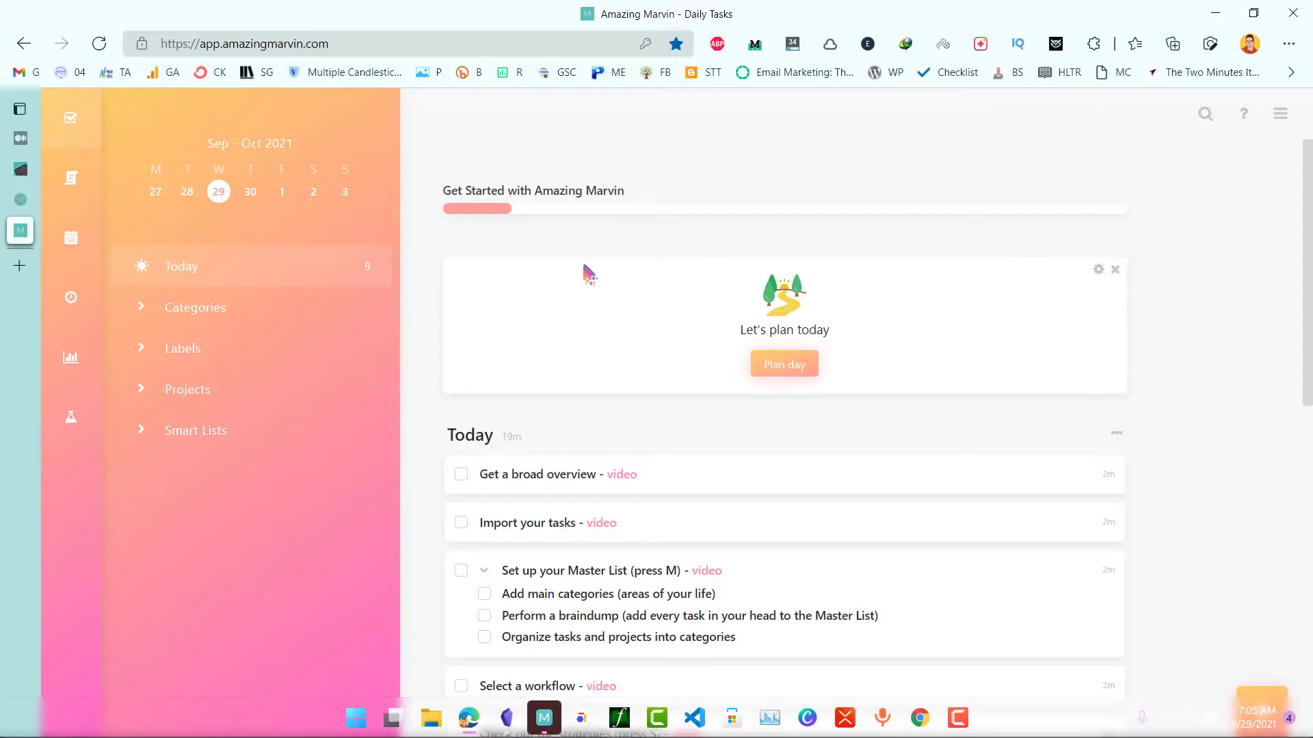
scroll(748, 372, down, 10)
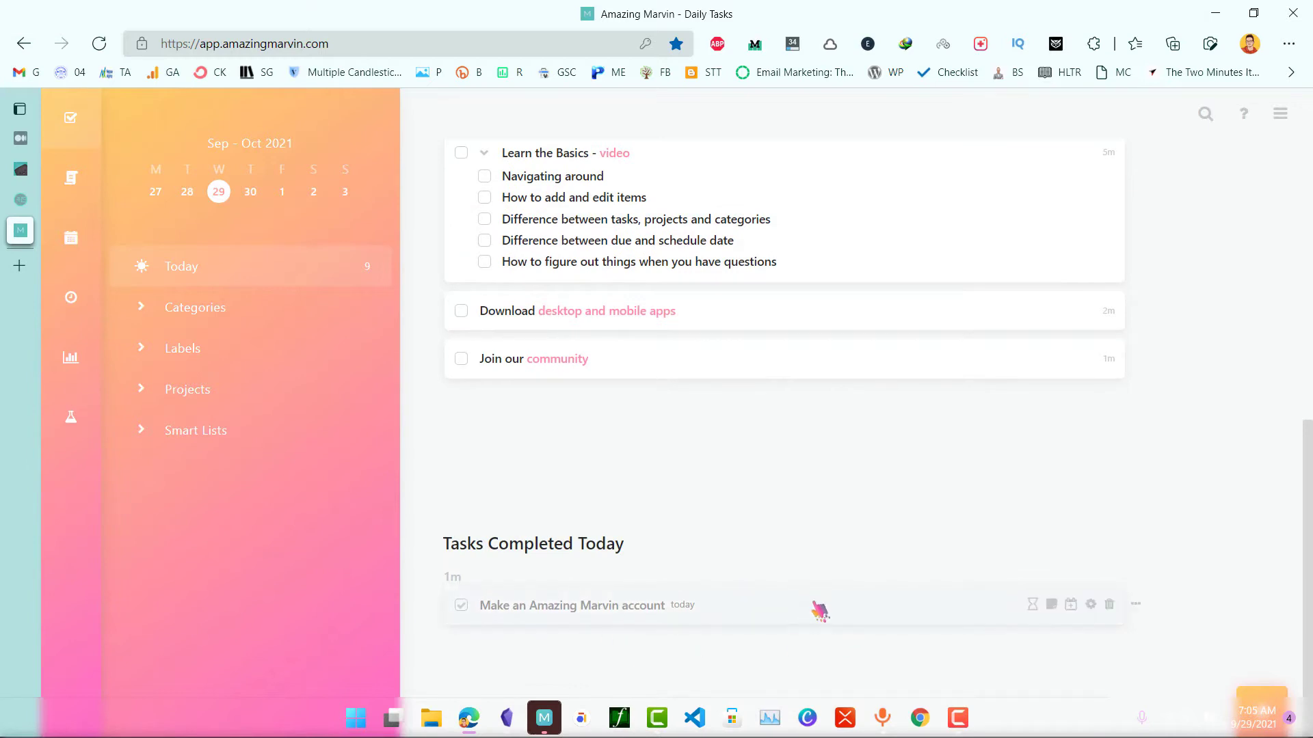
scroll(794, 364, up, 10)
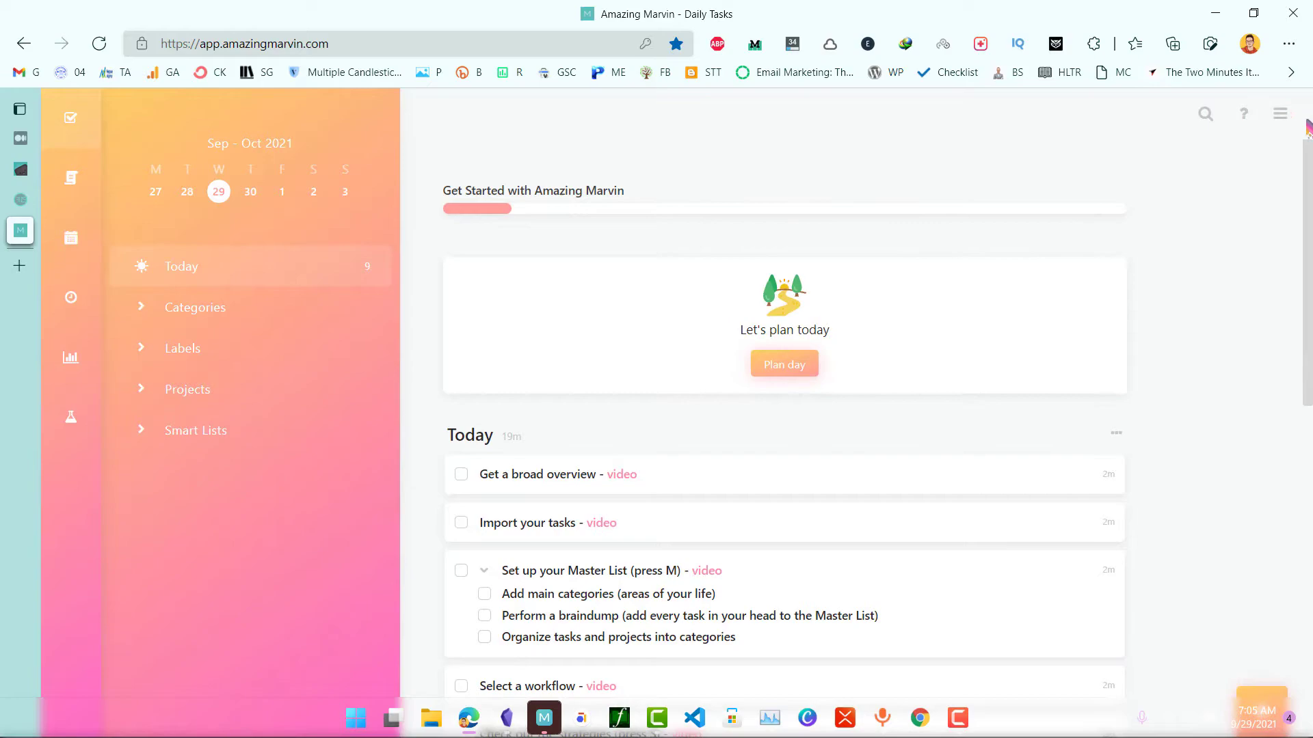
click(1299, 122)
click(1227, 195)
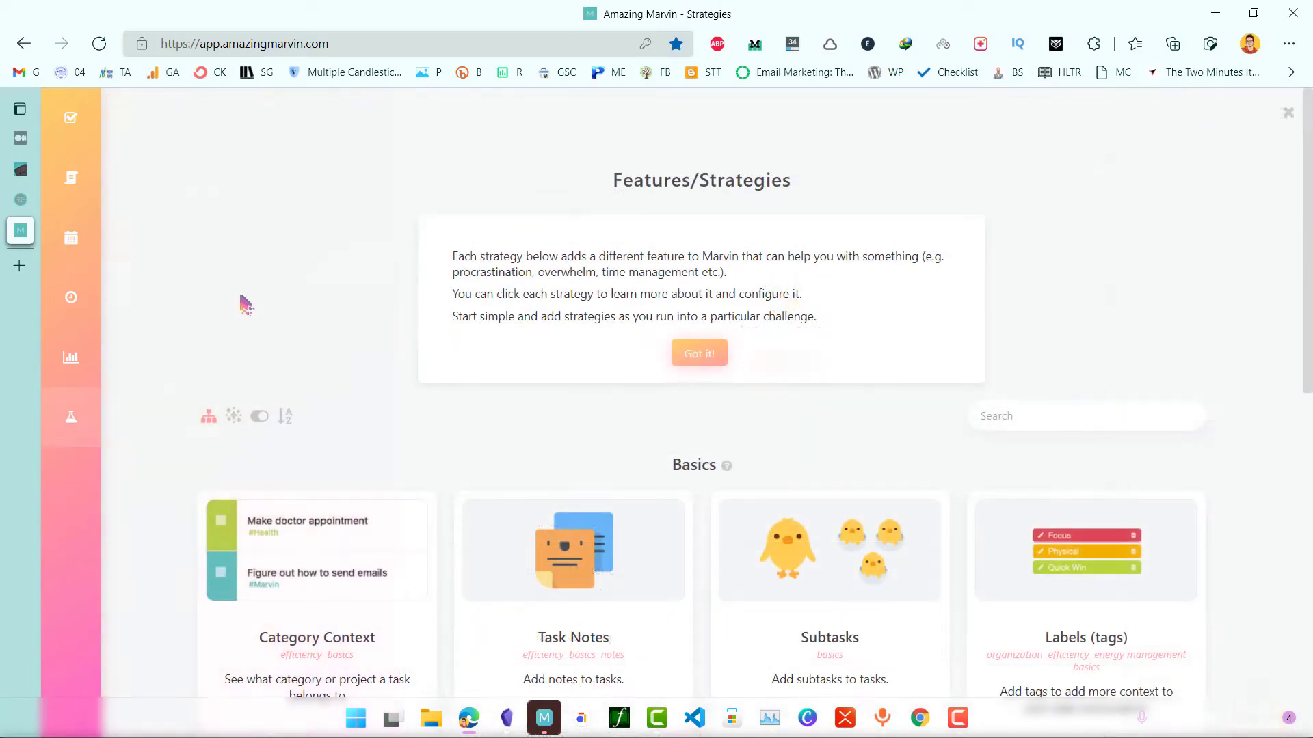
scroll(1088, 268, down, 20)
scroll(1204, 331, up, 5)
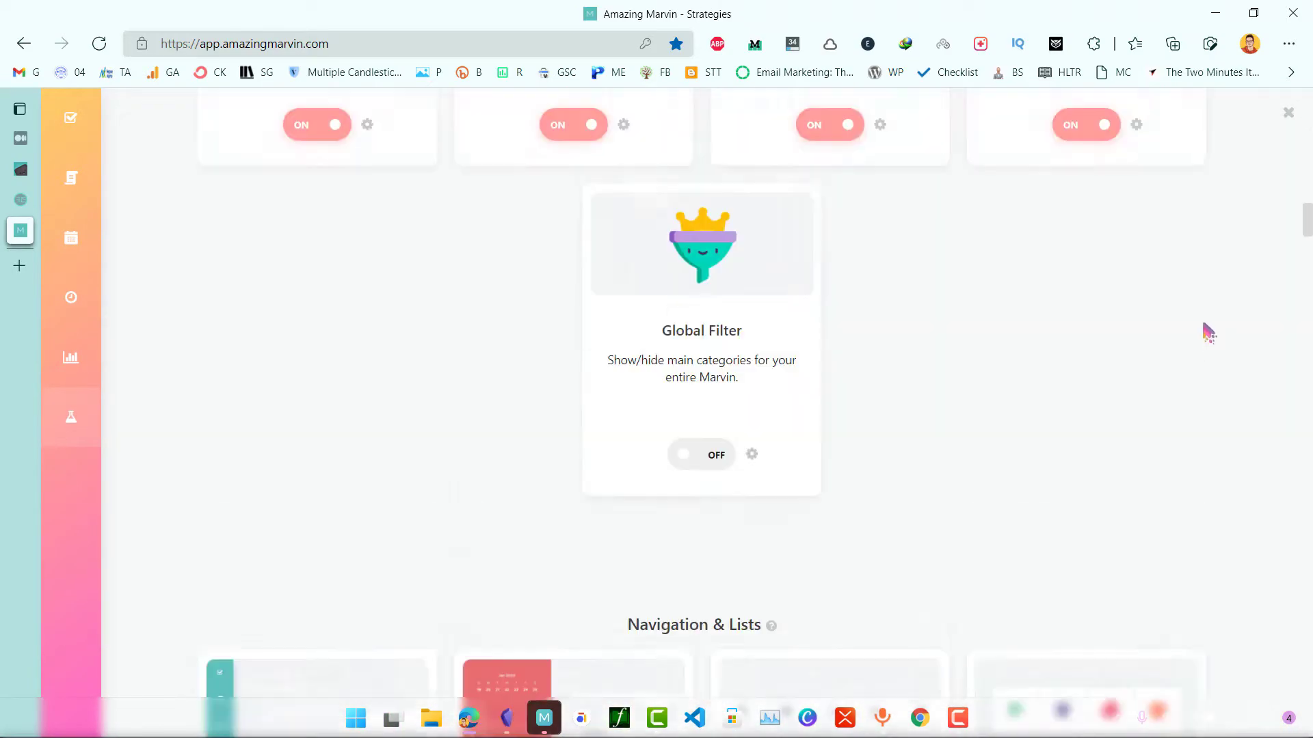
scroll(1222, 210, down, 7)
scroll(1222, 210, up, 20)
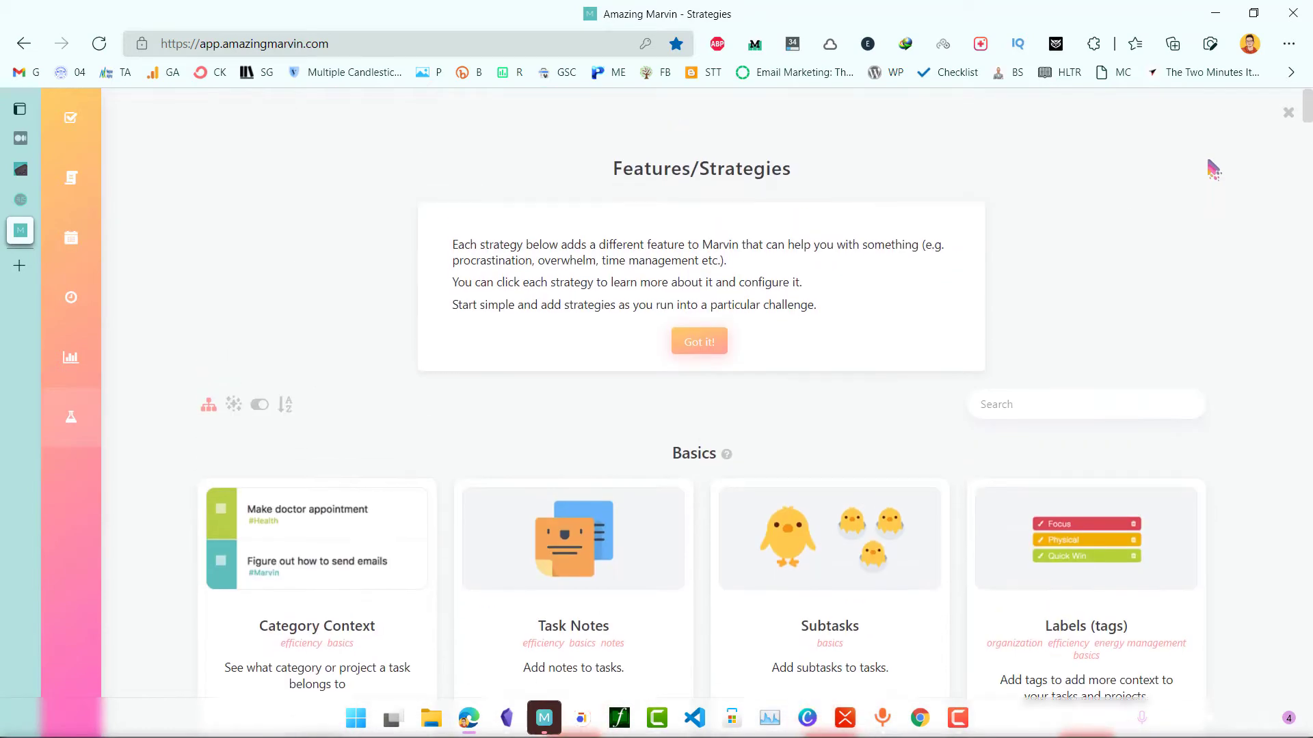
click(1288, 115)
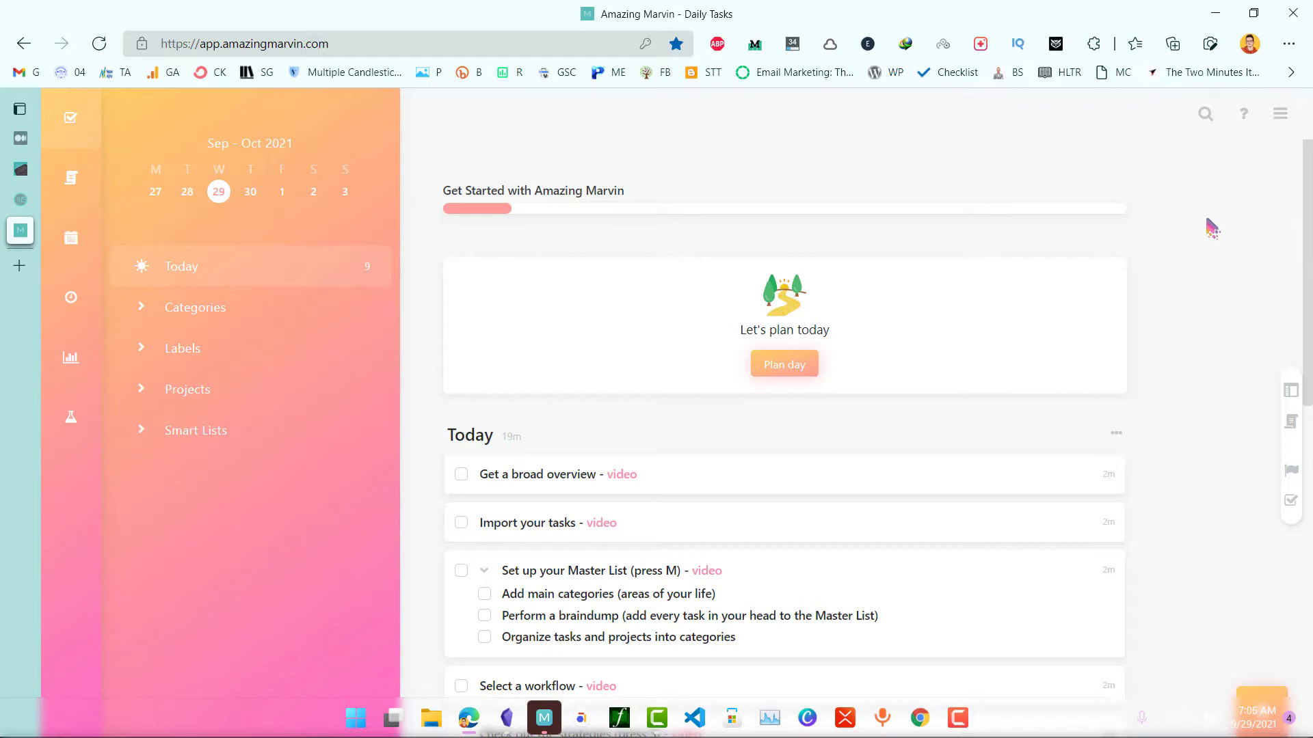
In the Master List, add three main categories below Inbox: Work, Family and Health
click(76, 190)
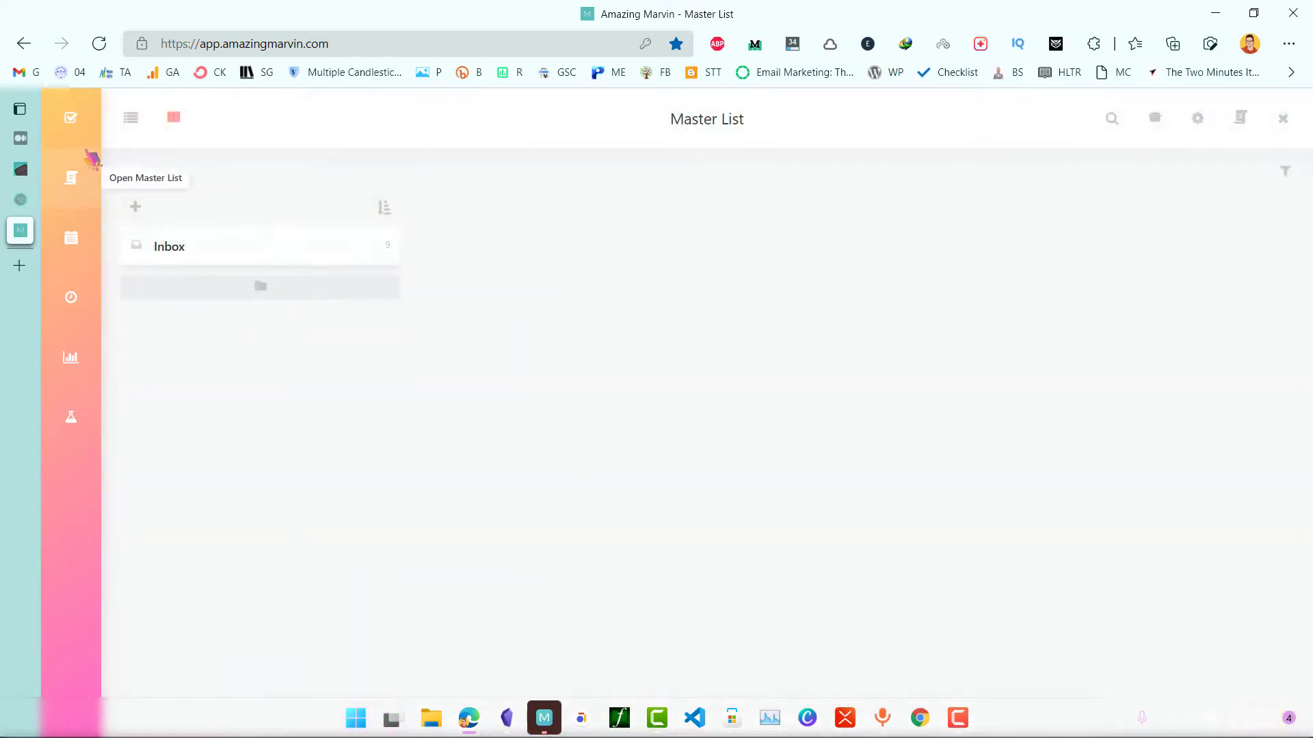
click(76, 117)
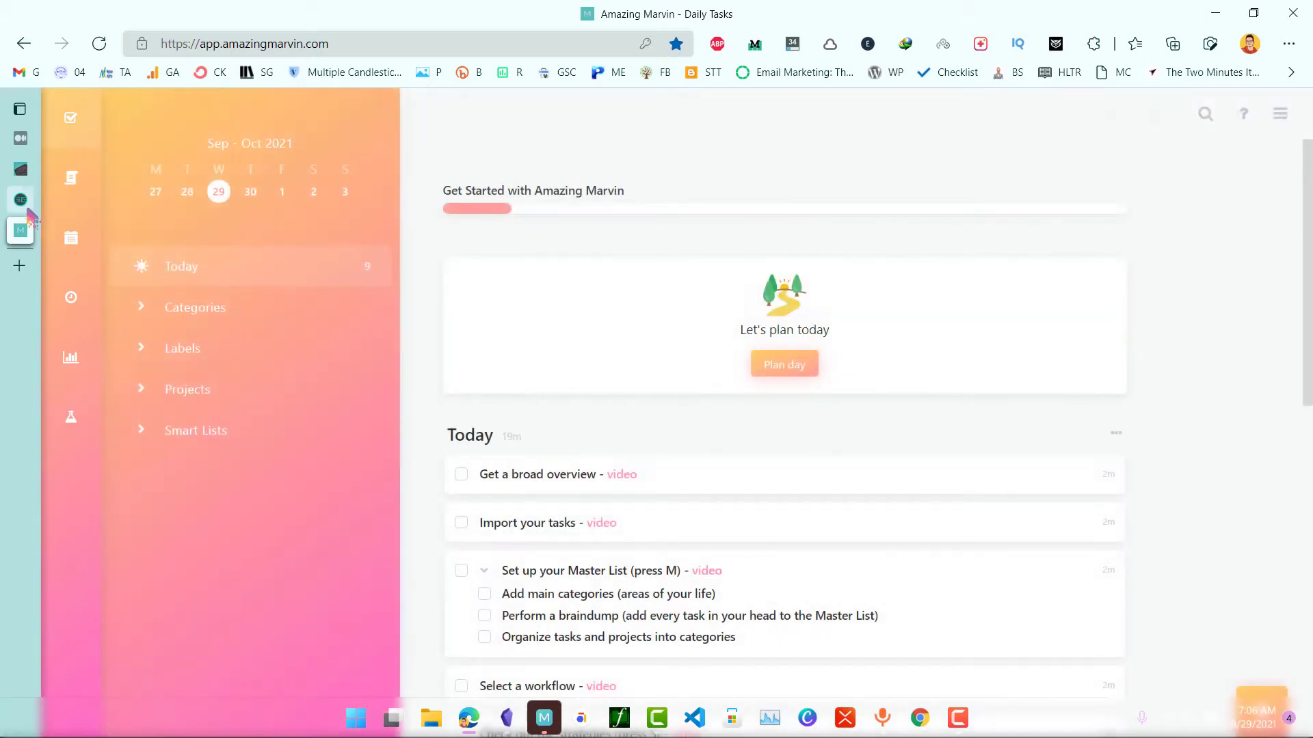
click(88, 190)
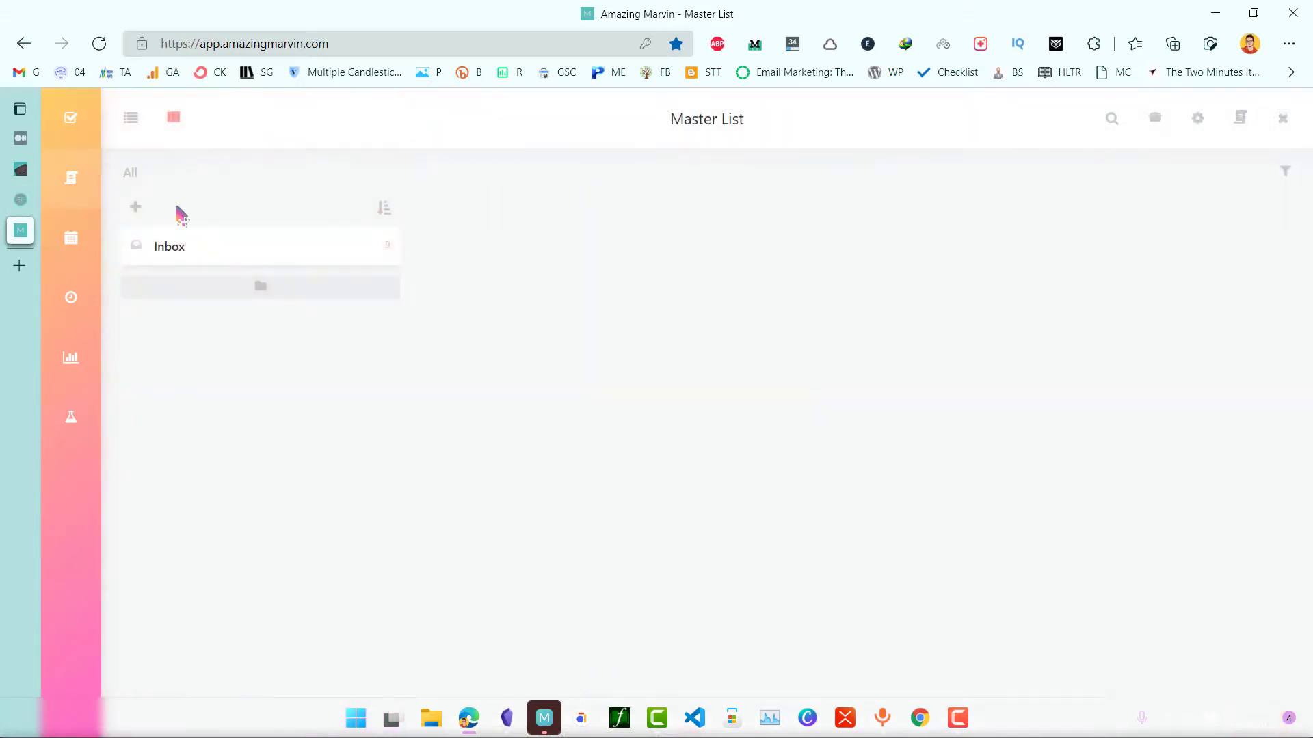
click(257, 286)
click(274, 323)
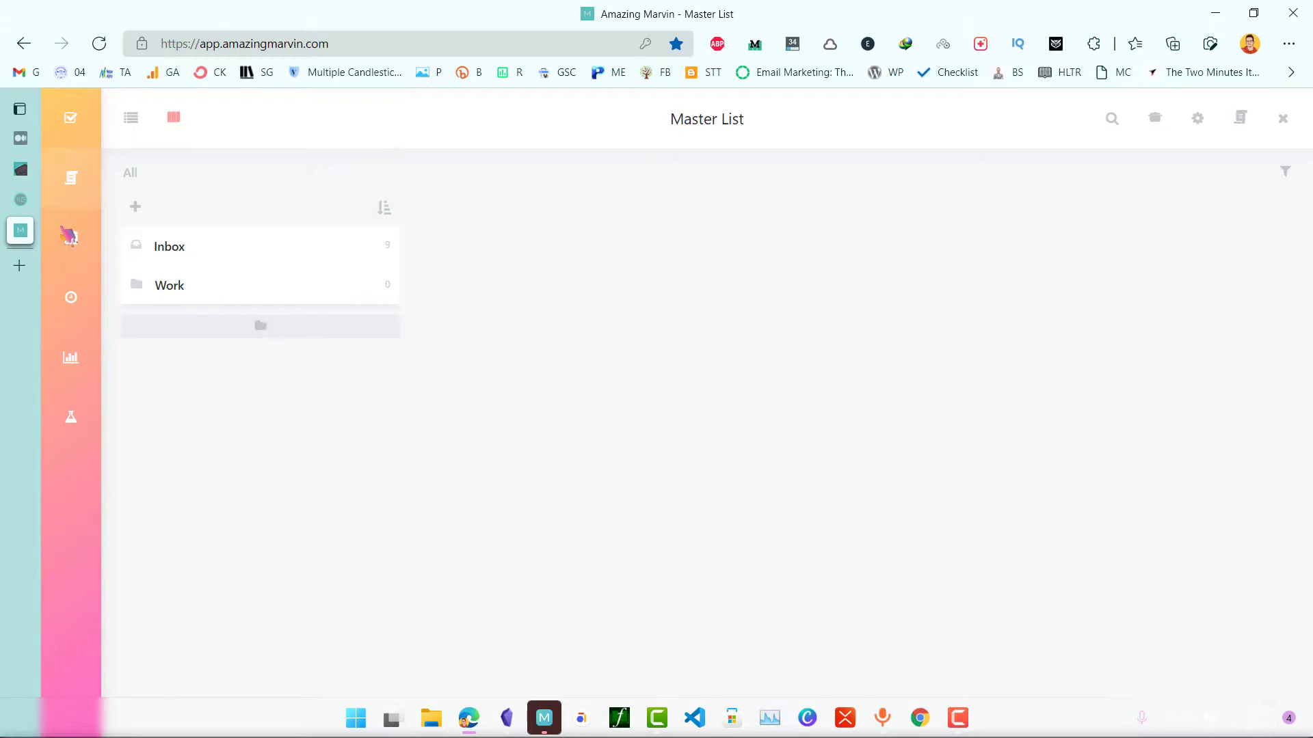
click(286, 332)
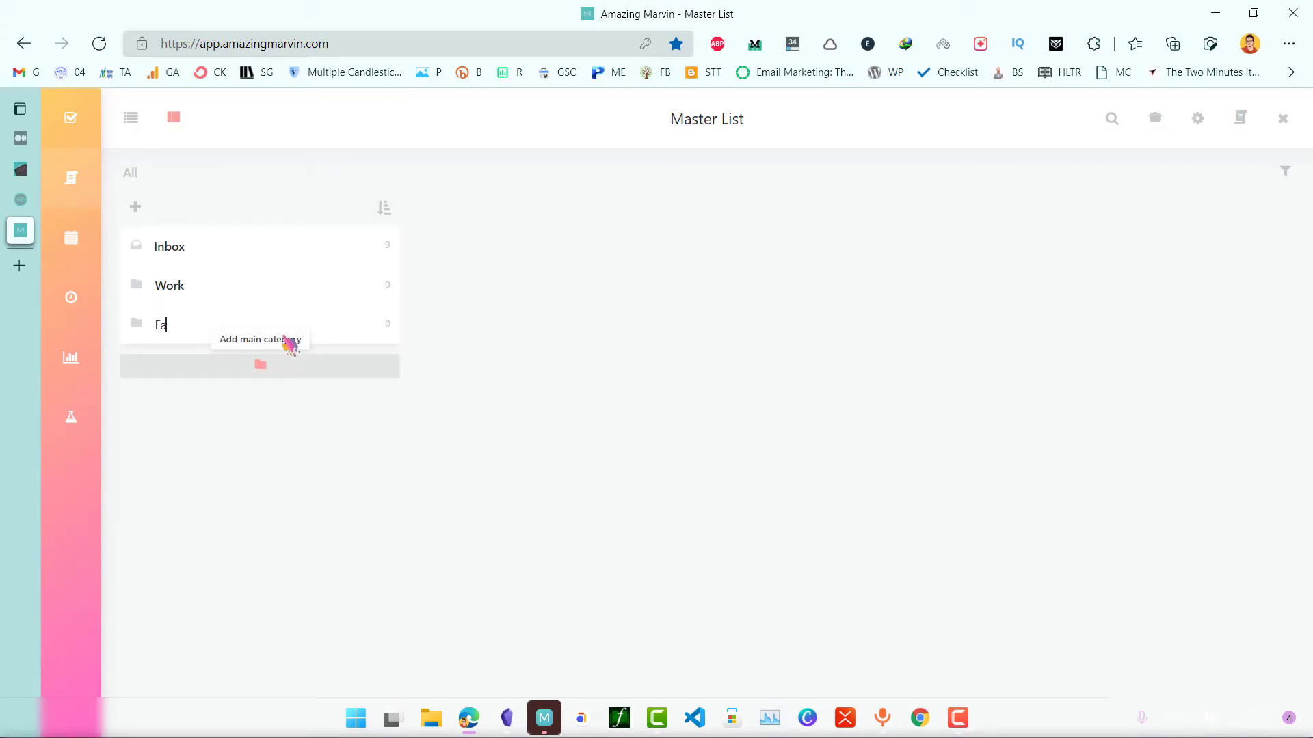
click(303, 373)
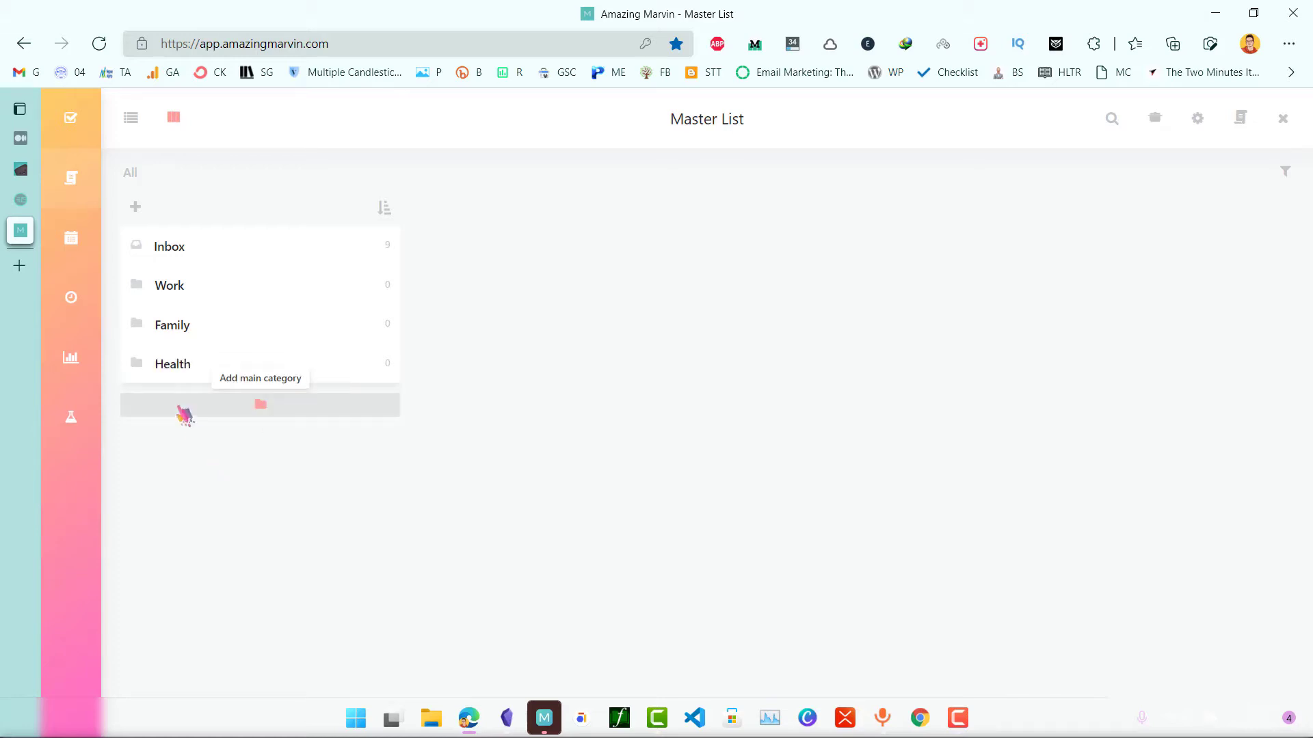
Colour the Health category blue and the Family category dark purple
click(138, 370)
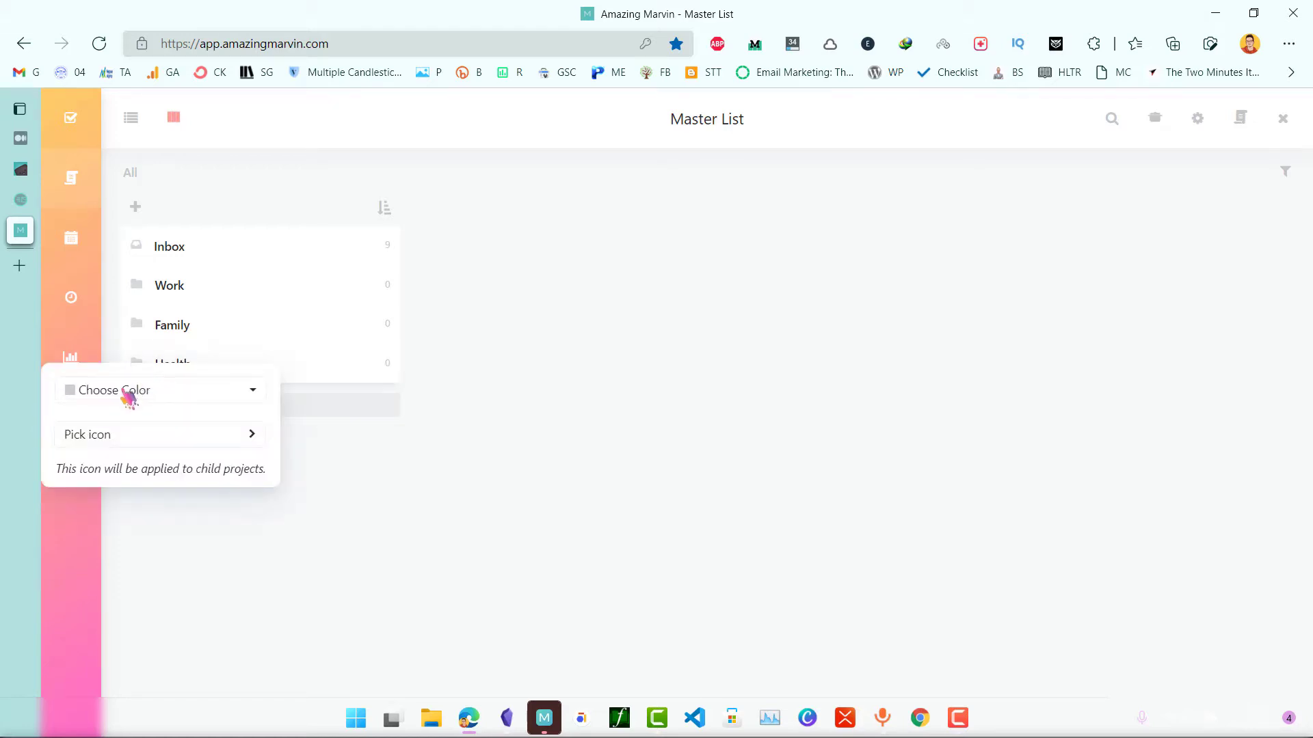
click(127, 397)
click(234, 556)
click(348, 569)
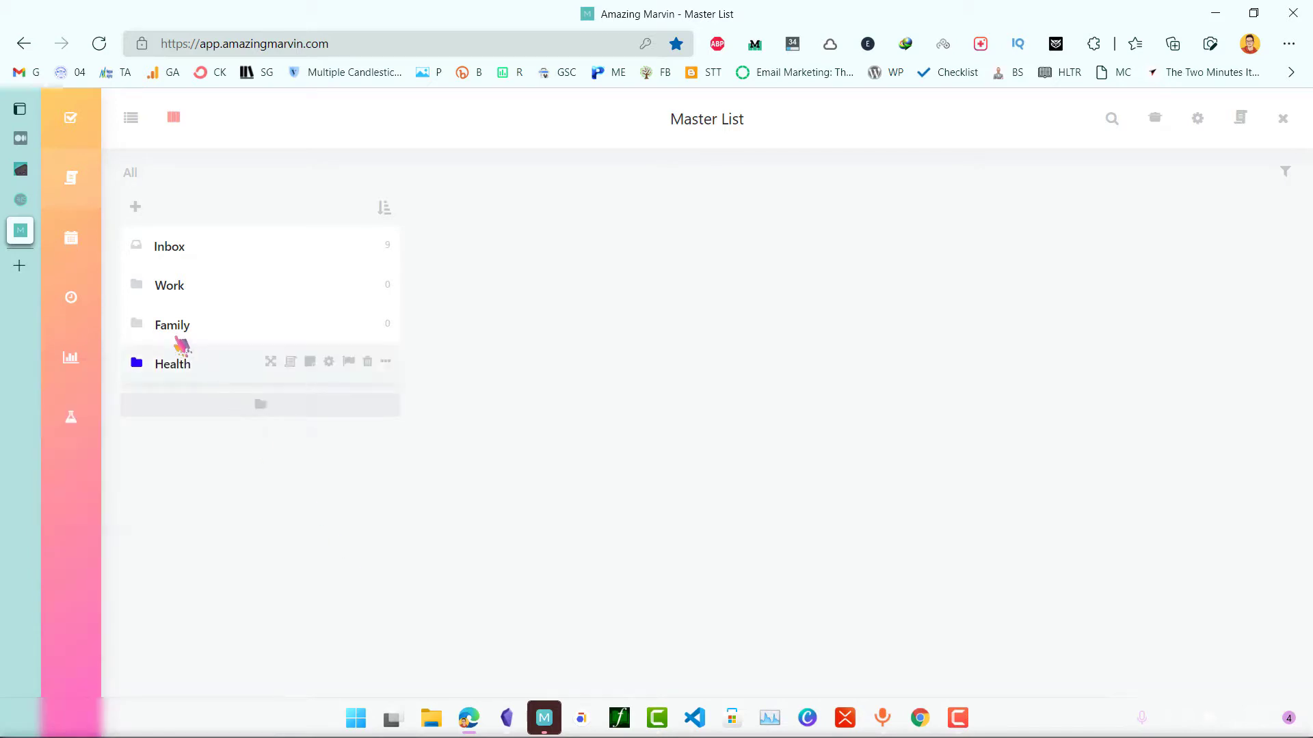
click(140, 326)
click(167, 349)
click(342, 467)
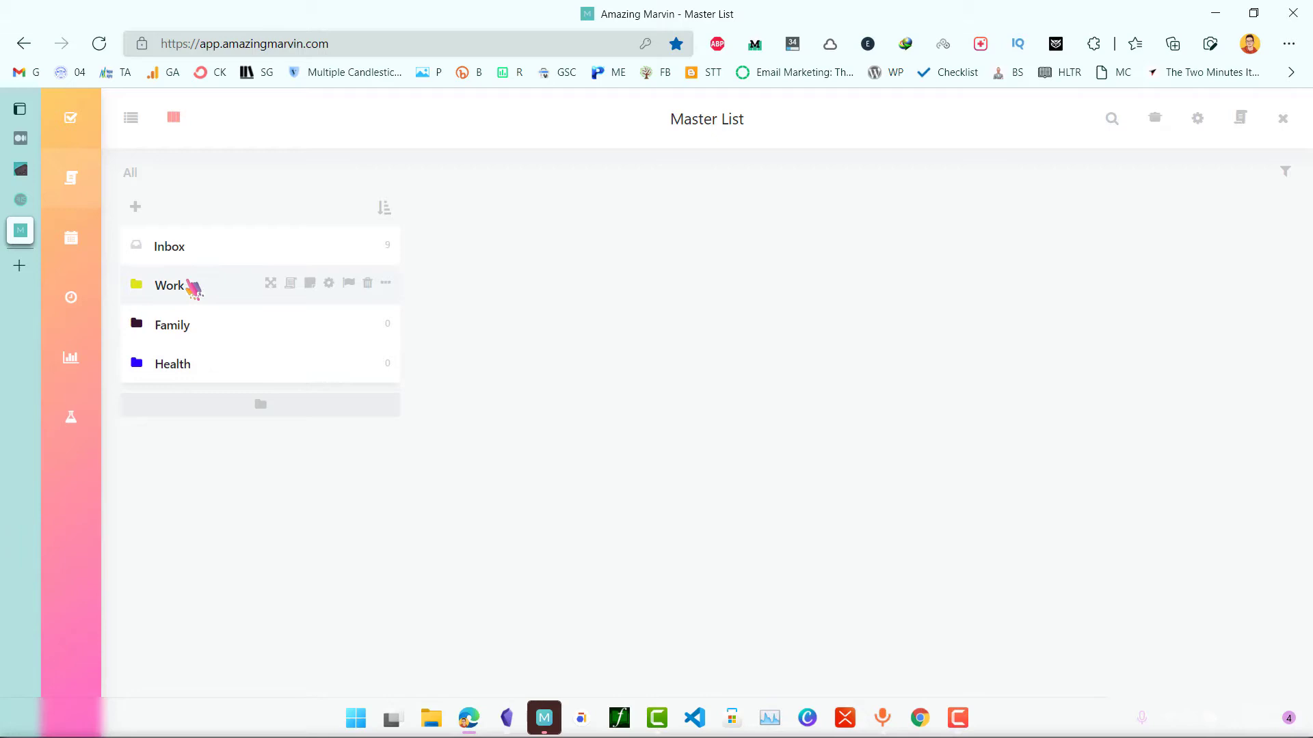
Open the Work category, cancel an empty new task, and return to the full Master List
click(239, 291)
click(450, 250)
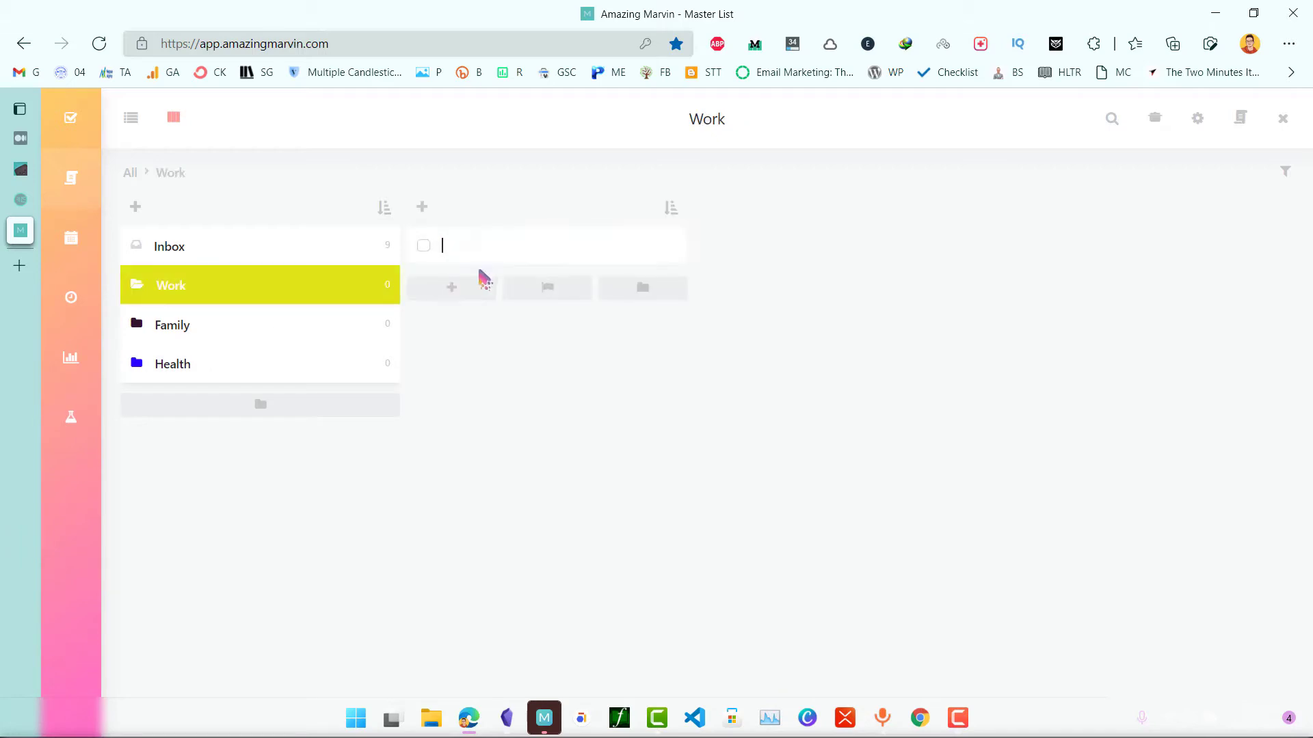
click(510, 446)
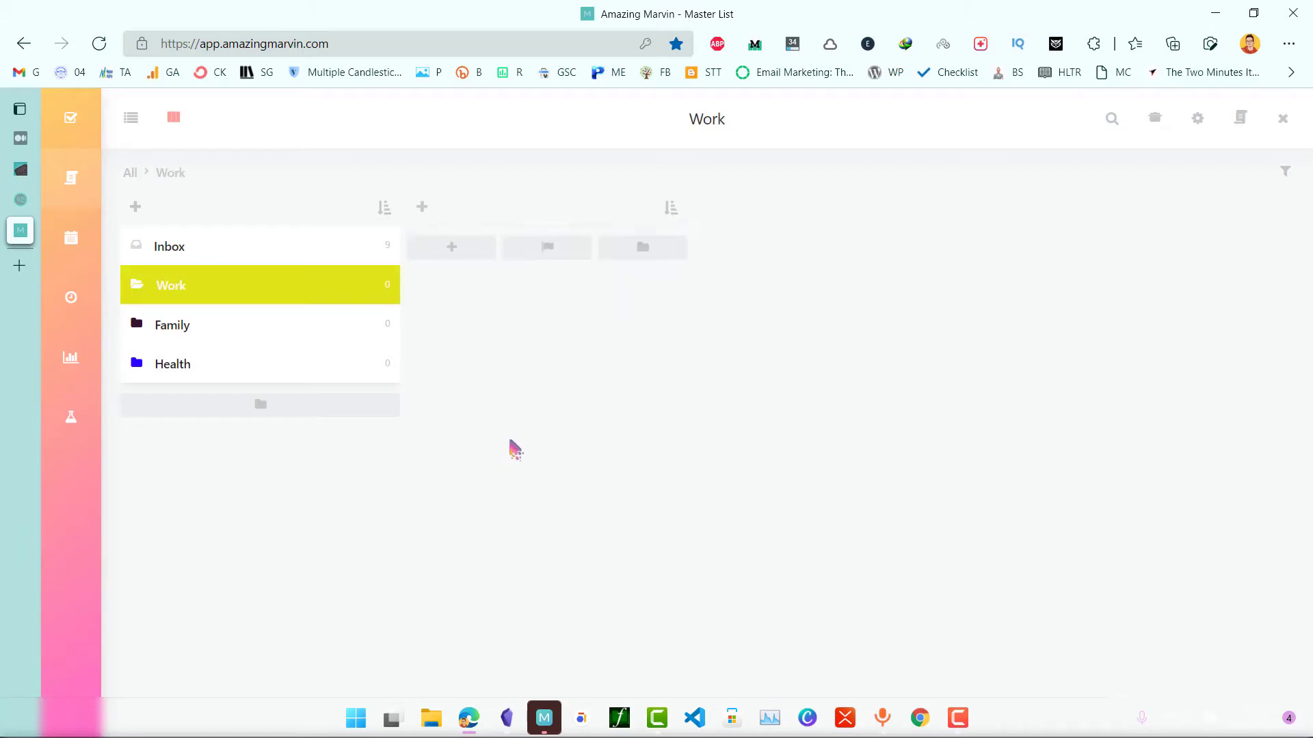
click(73, 174)
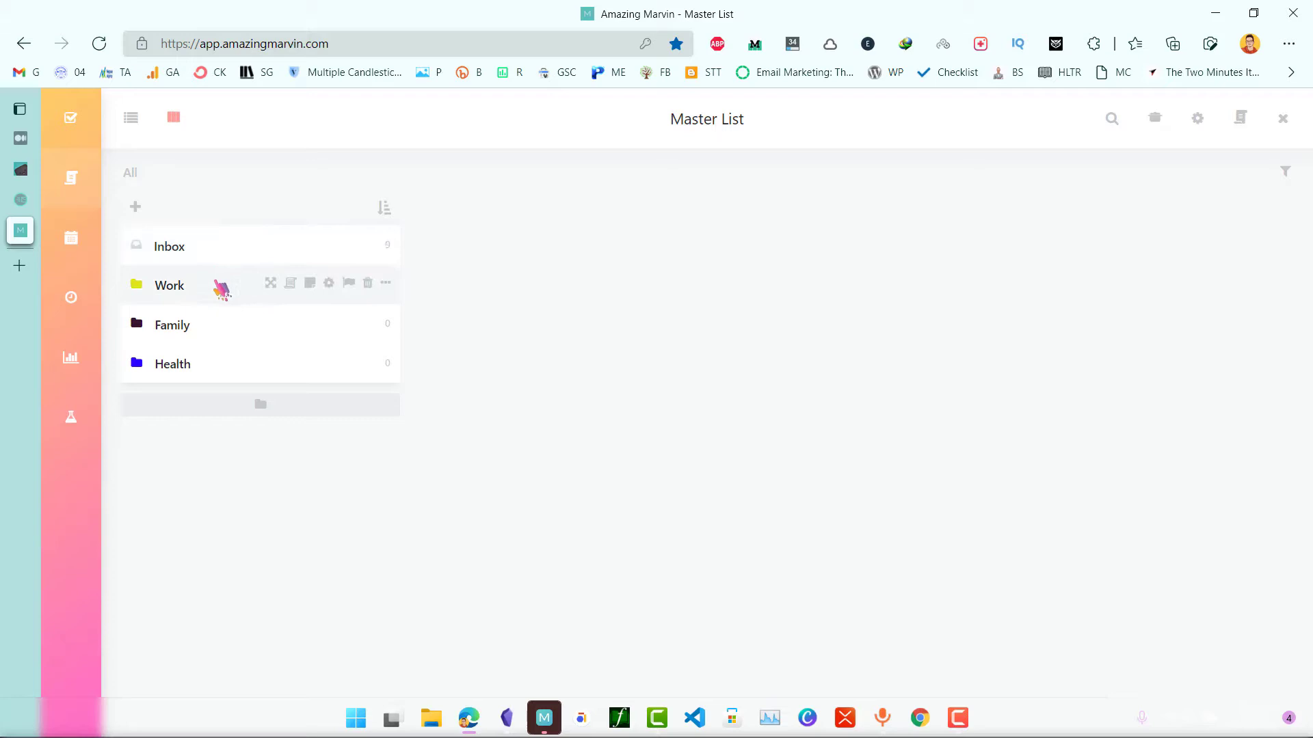
Drag Inbox tasks such as Get a broad overview and Download into Work and Health, then return to Daily Tasks
click(85, 139)
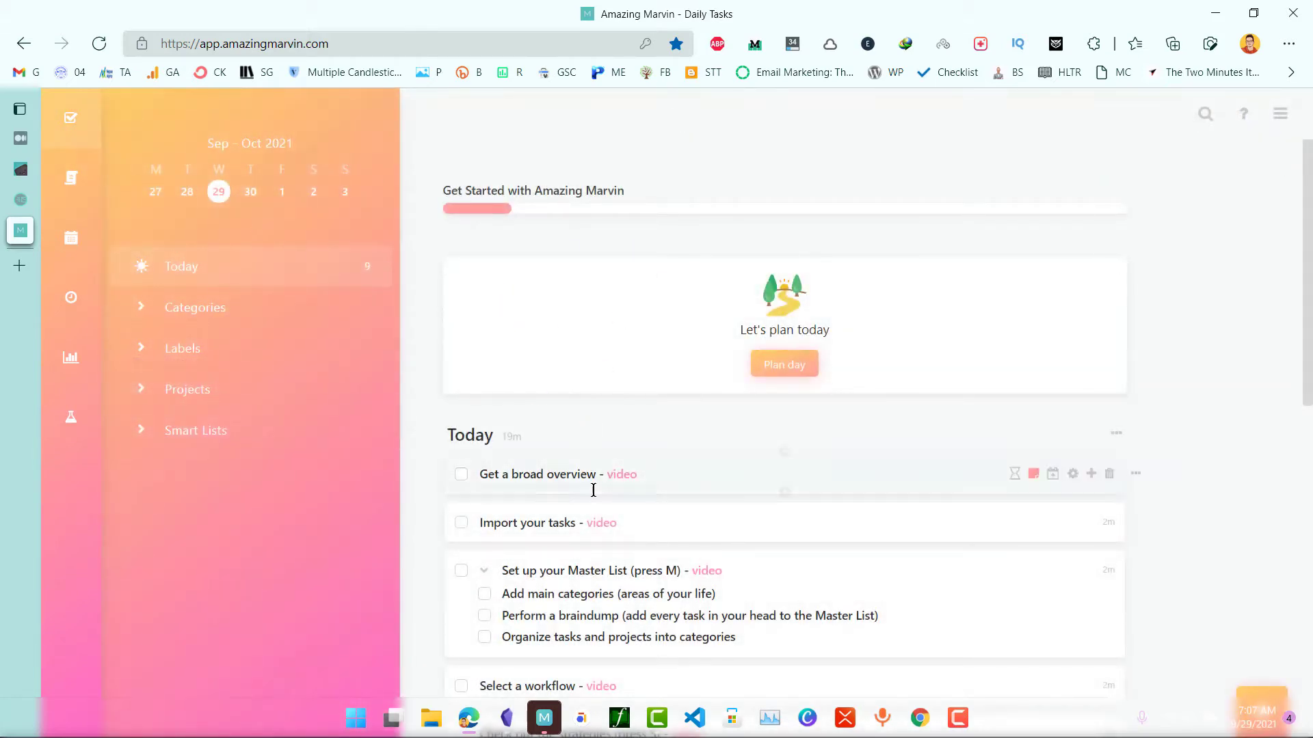
click(81, 186)
click(176, 250)
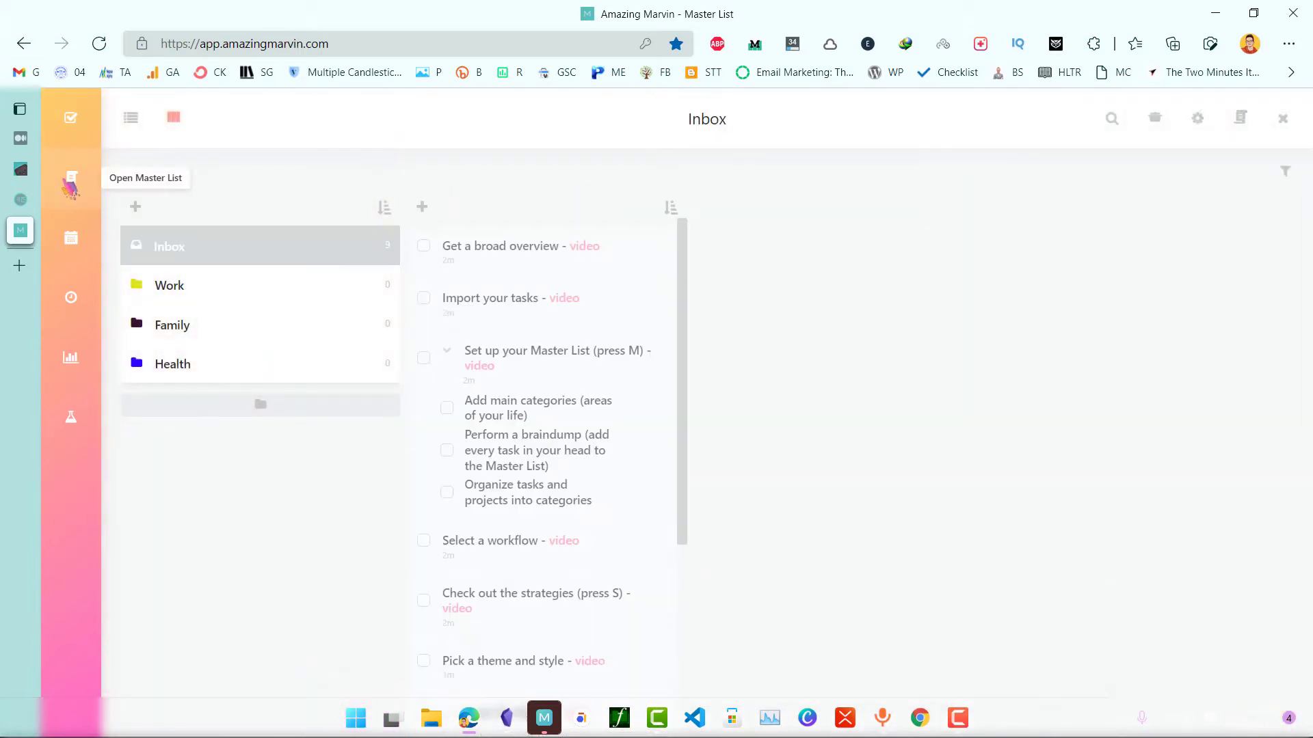
drag(495, 272, 252, 287)
mouse_move(274, 348)
mouse_down()
mouse_move(219, 363)
mouse_move(439, 372)
mouse_up()
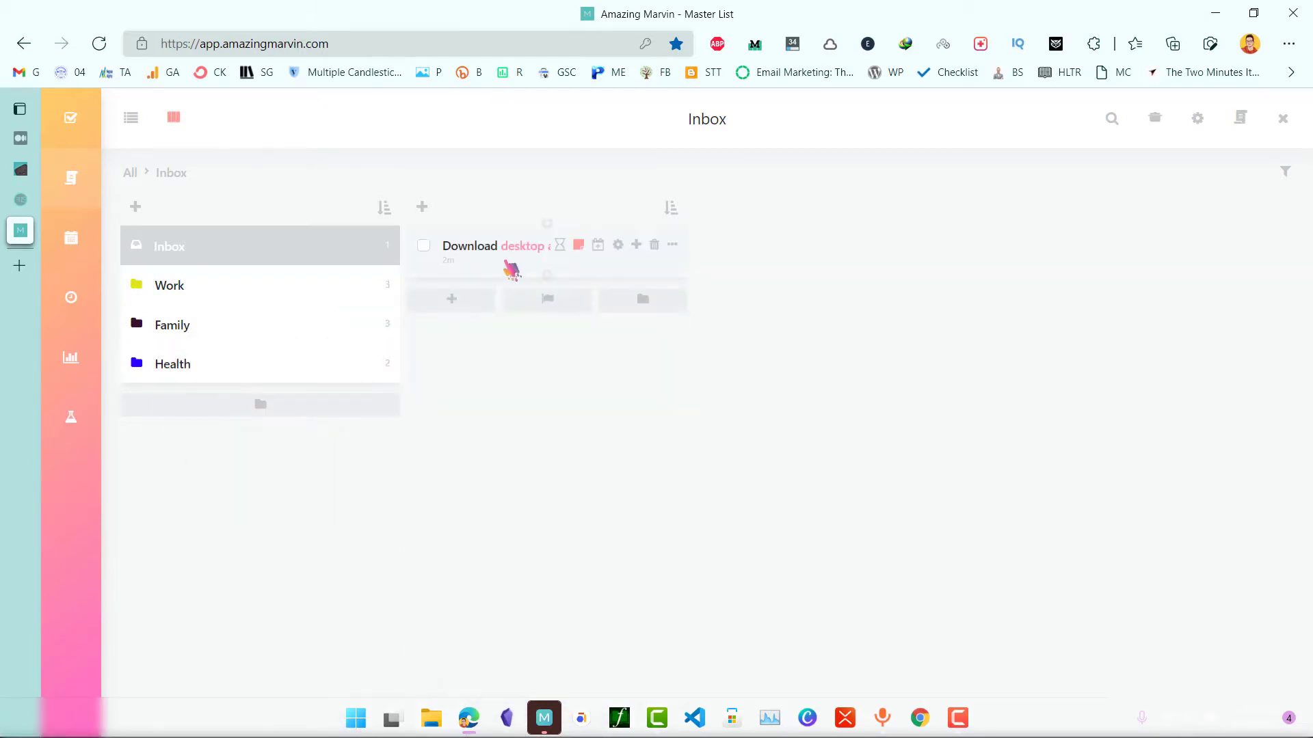
drag(506, 264, 221, 364)
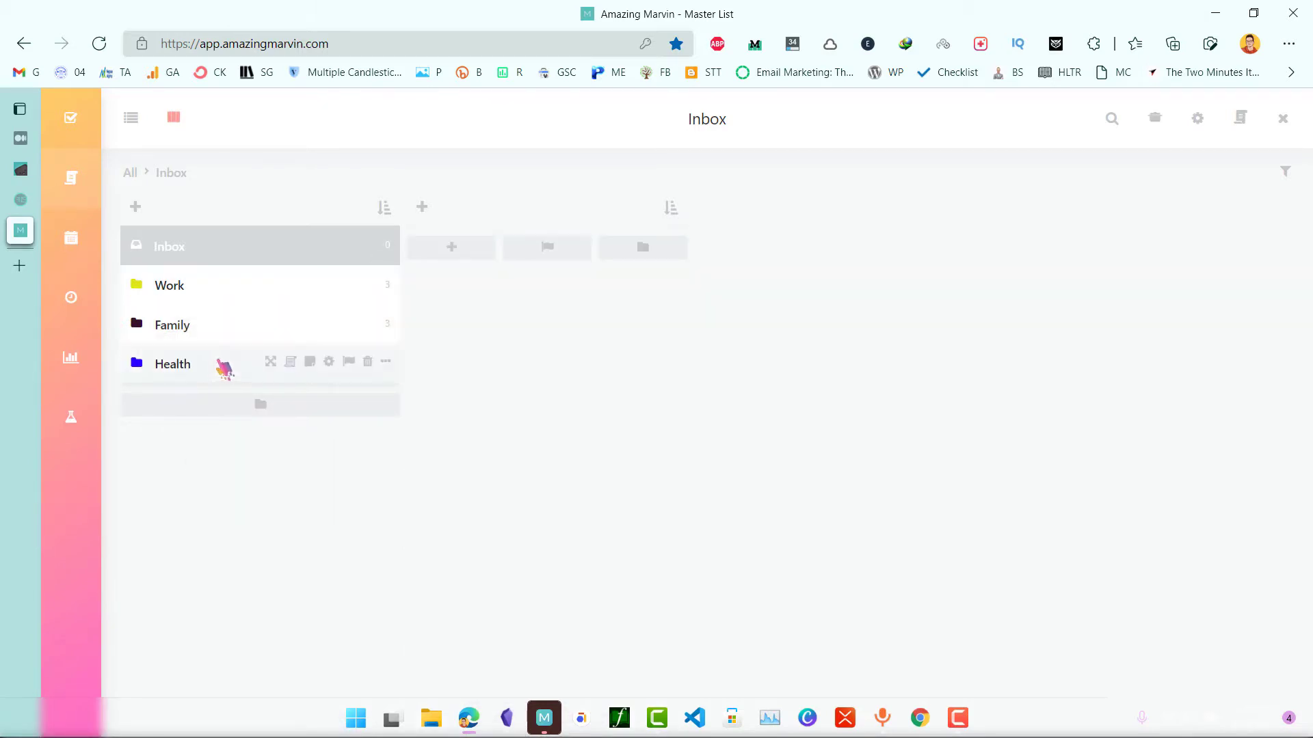
click(630, 406)
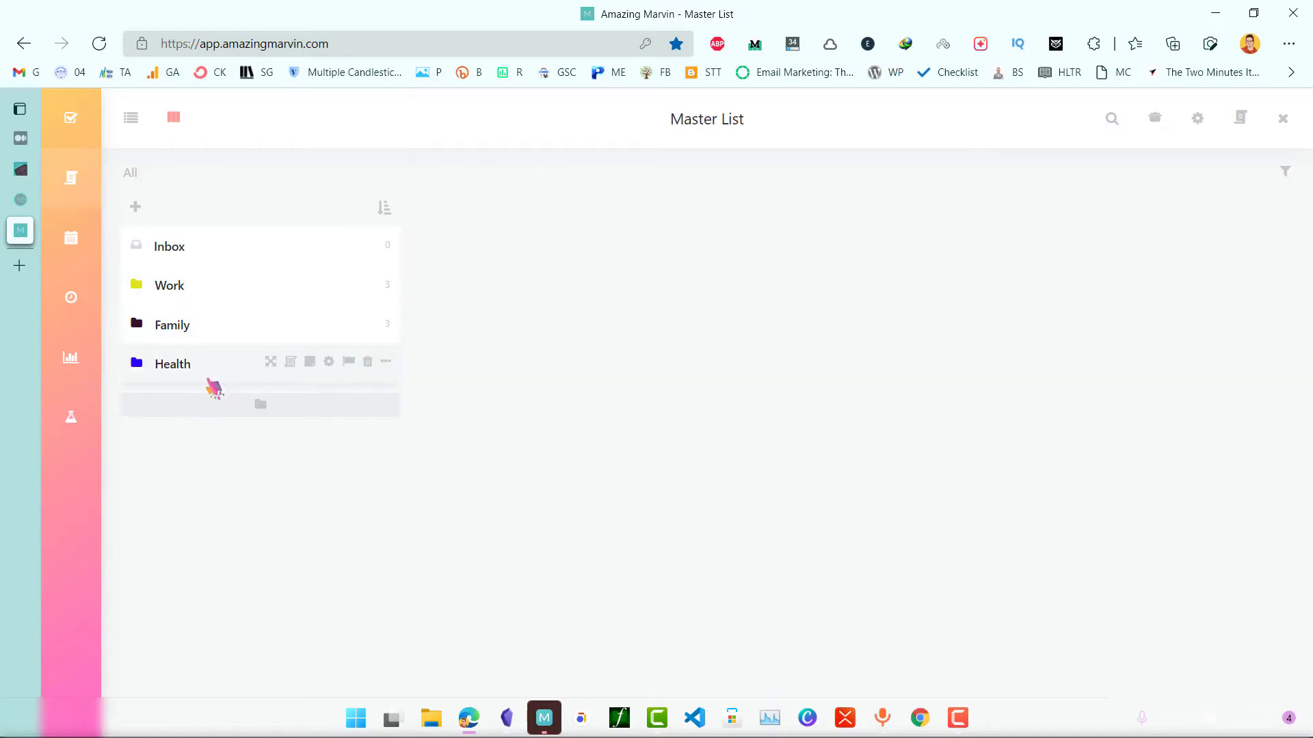
key(Escape)
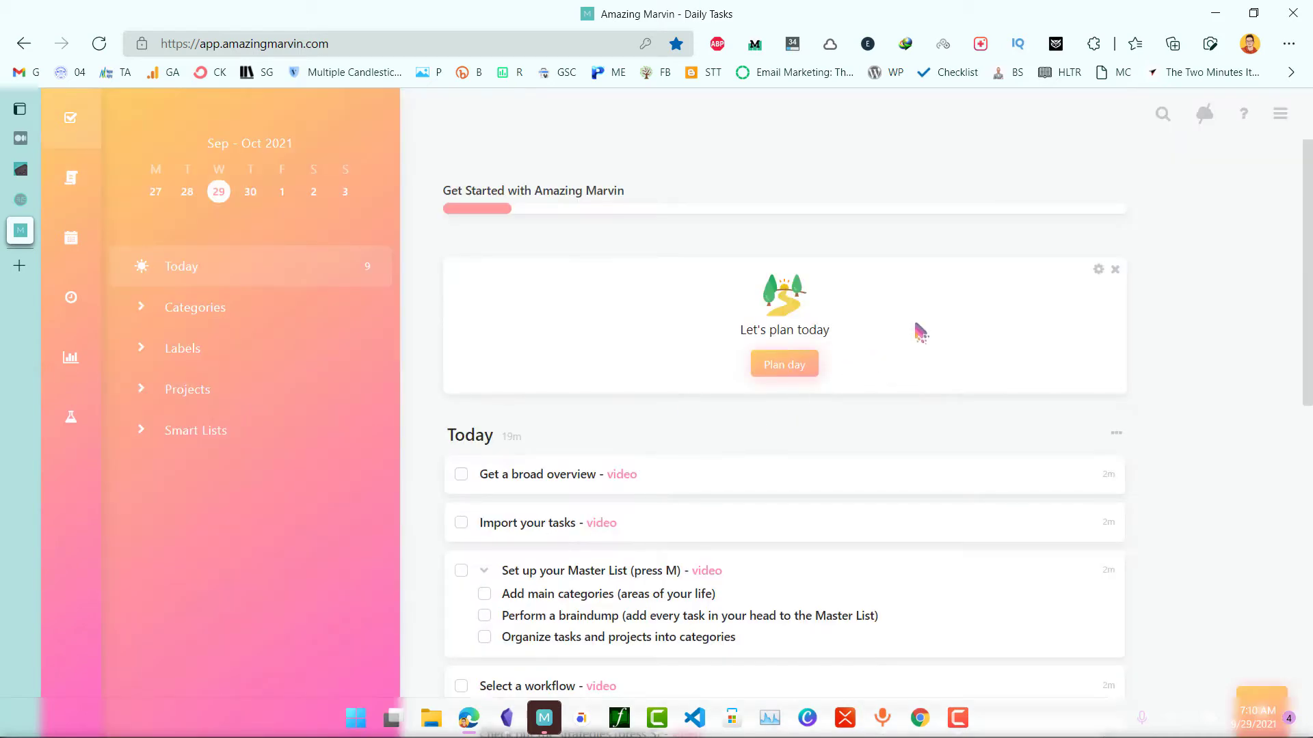
Switch on the Time Tracking strategy in Features/Strategies, then close the page
click(1280, 114)
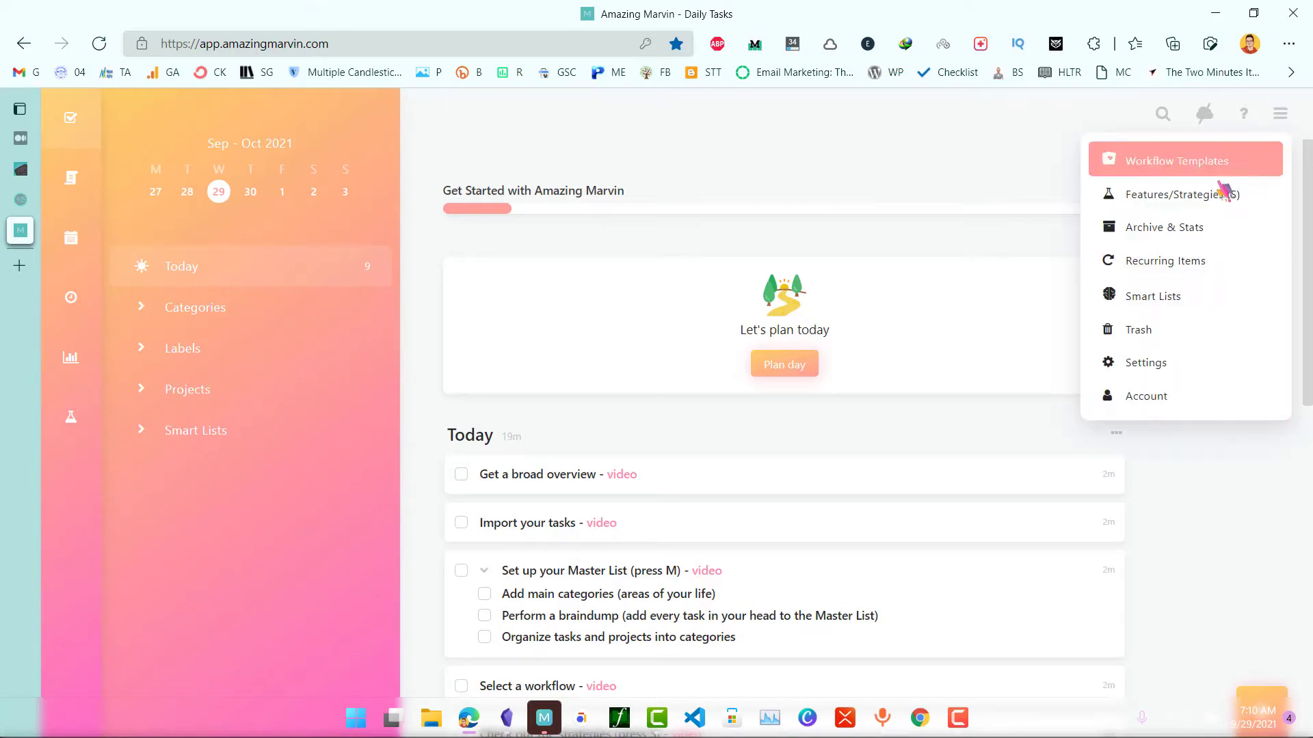
click(1196, 194)
click(699, 354)
scroll(1224, 410, down, 10)
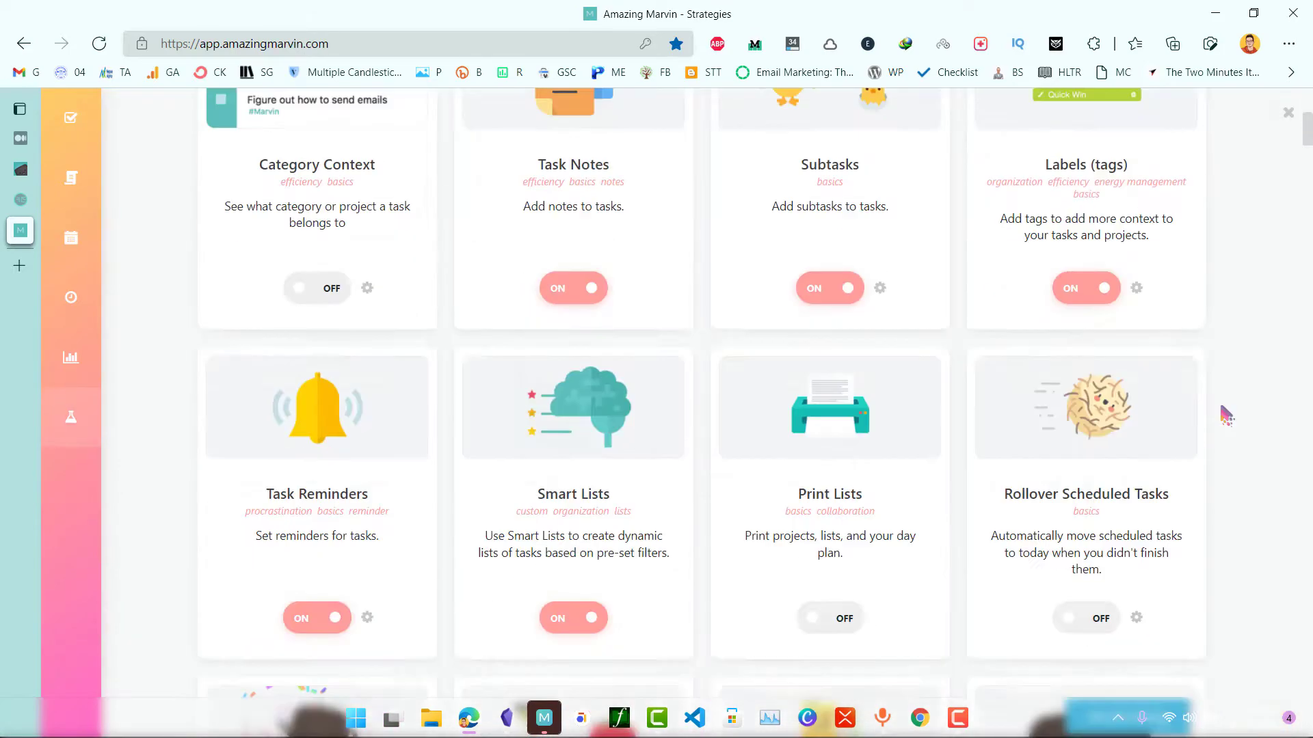
scroll(698, 258, down, 15)
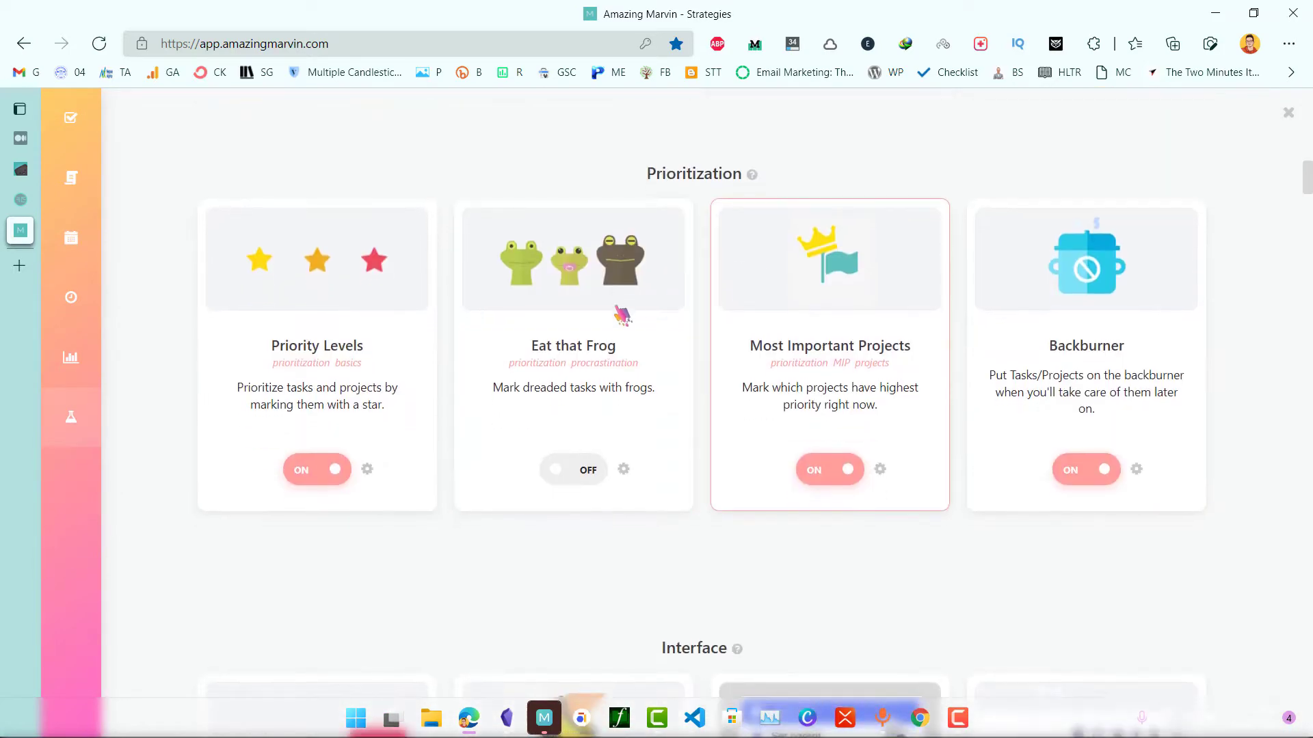
scroll(632, 346, down, 15)
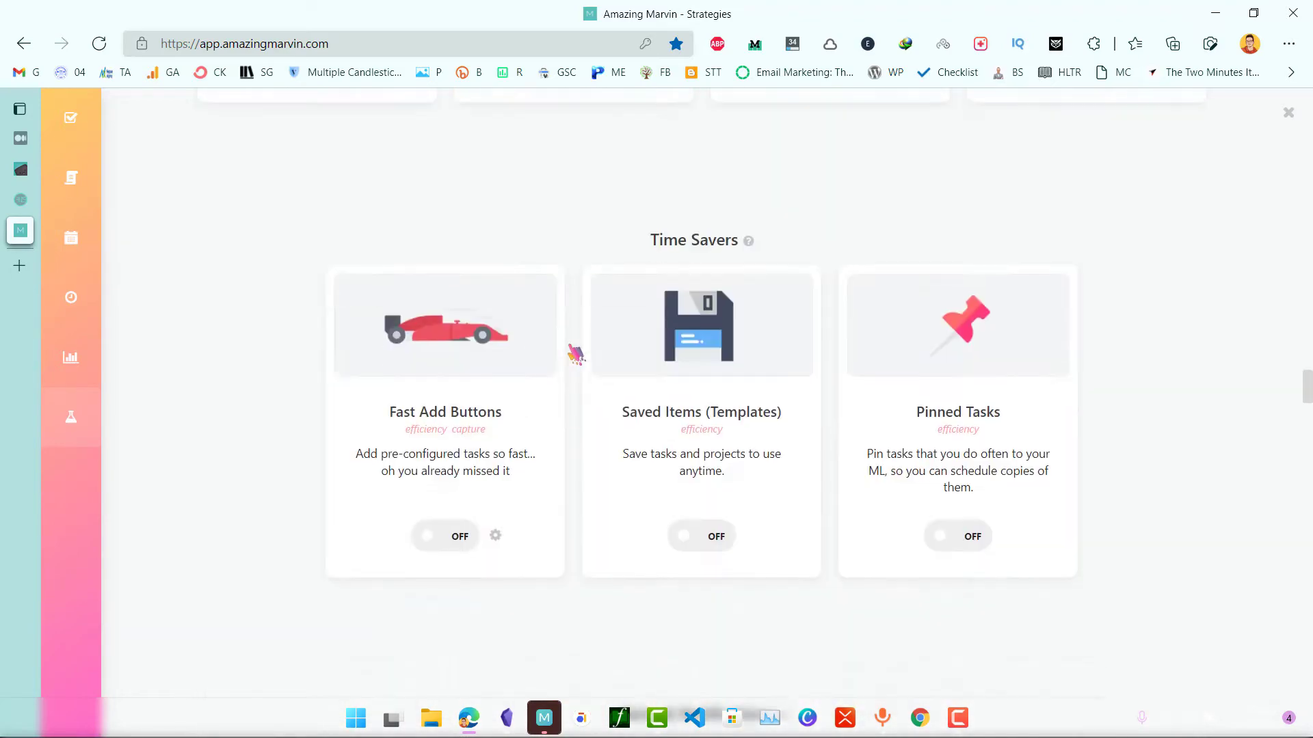
scroll(565, 293, down, 15)
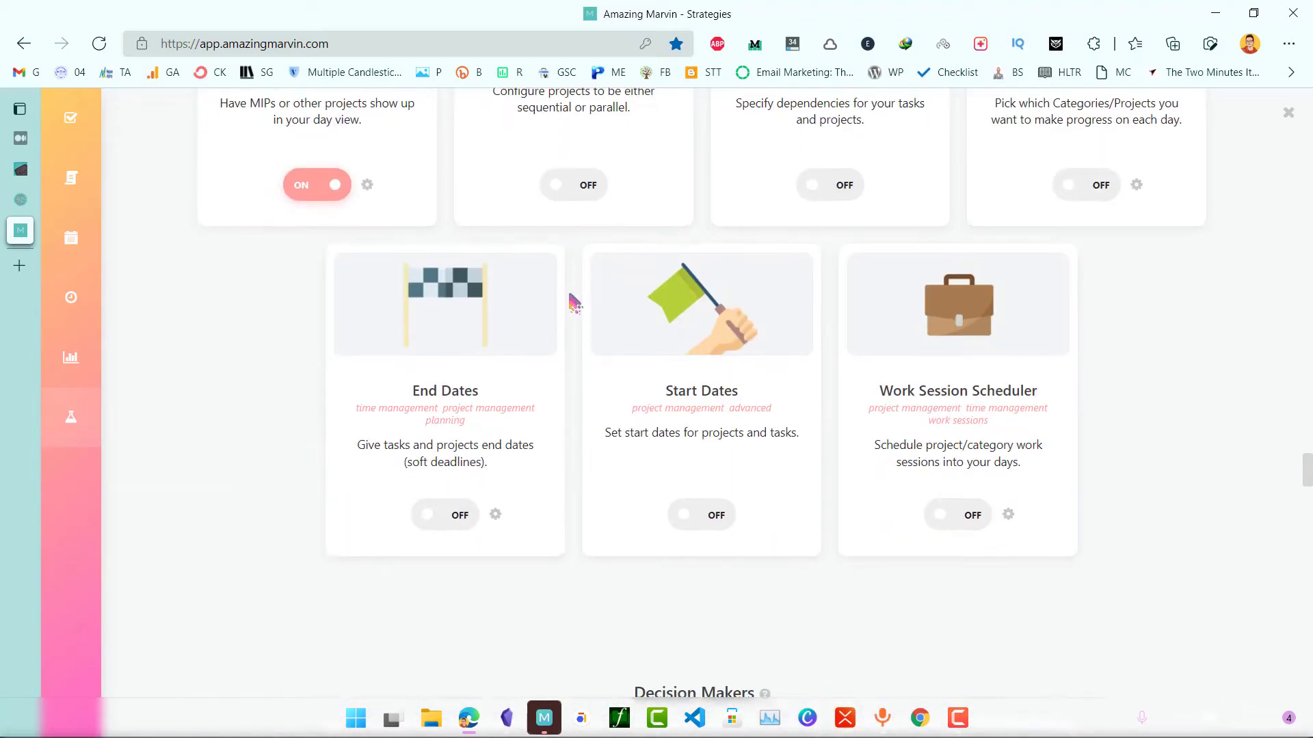
scroll(631, 400, down, 10)
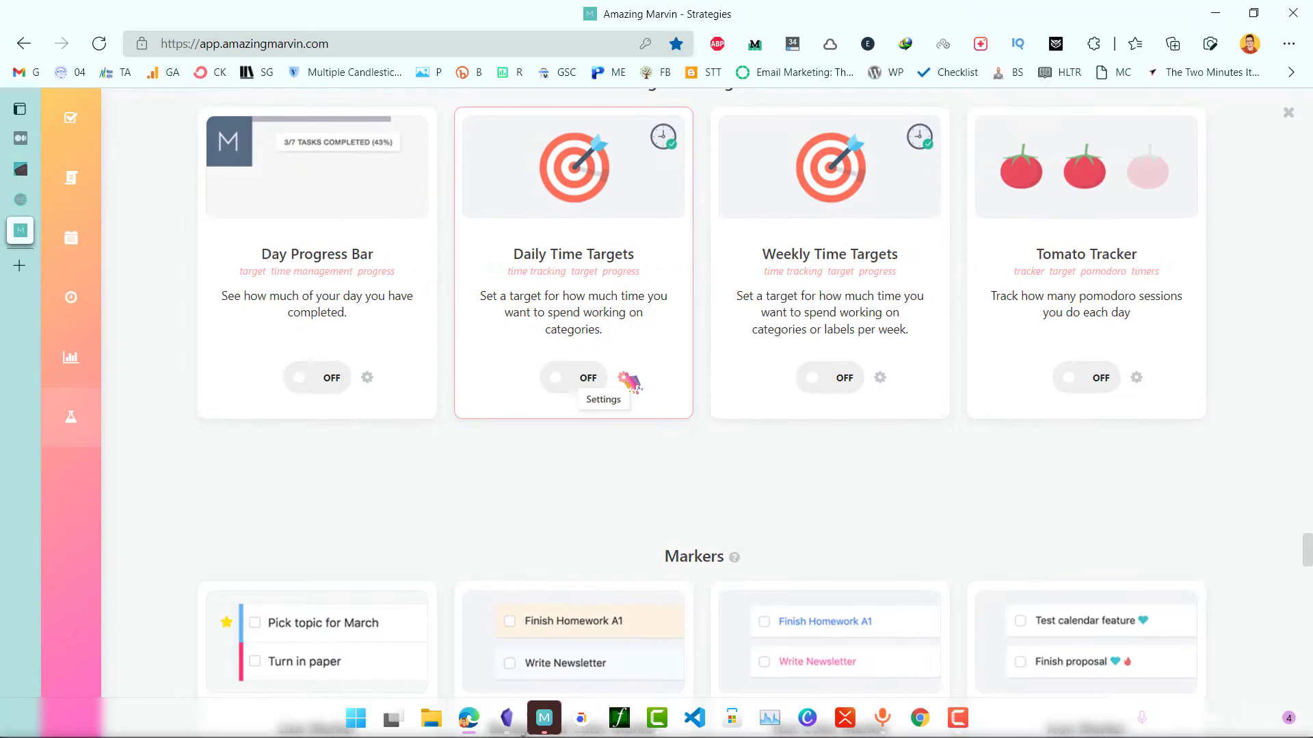
scroll(576, 394, down, 10)
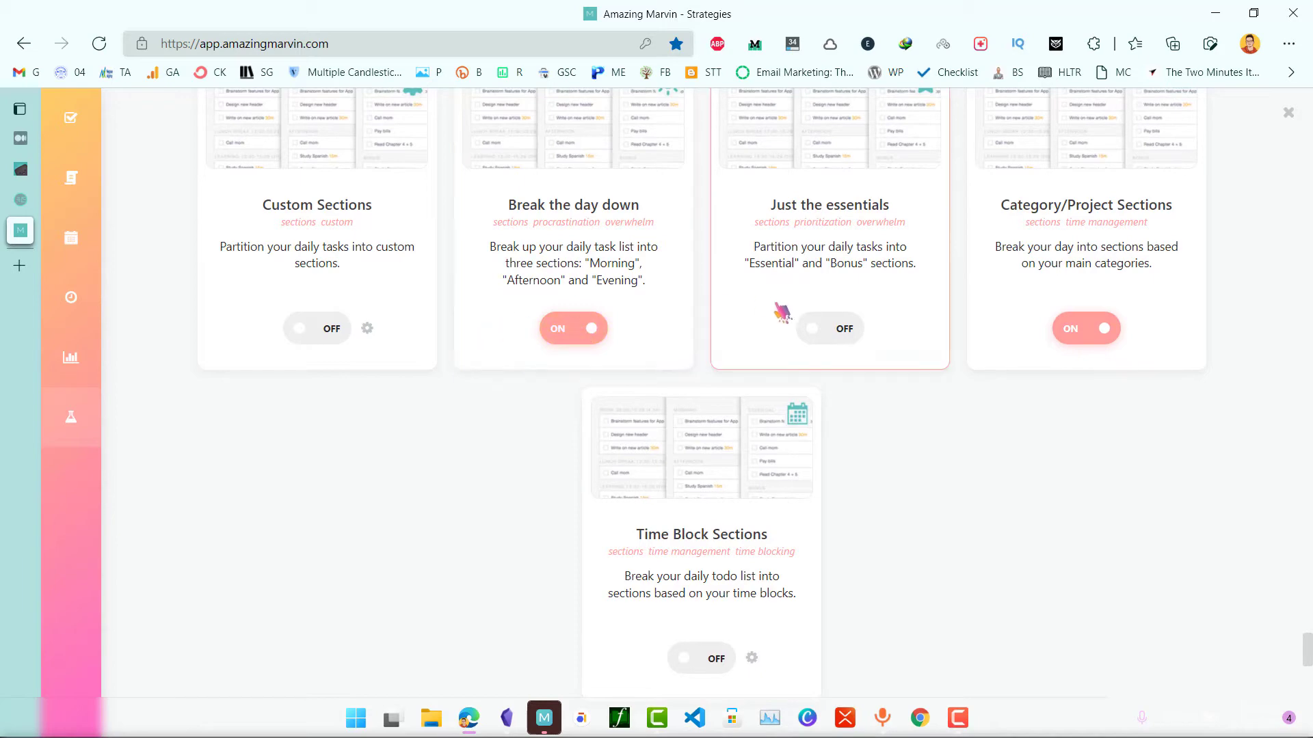
scroll(781, 312, down, 2)
scroll(780, 315, up, 2)
scroll(778, 319, up, 2)
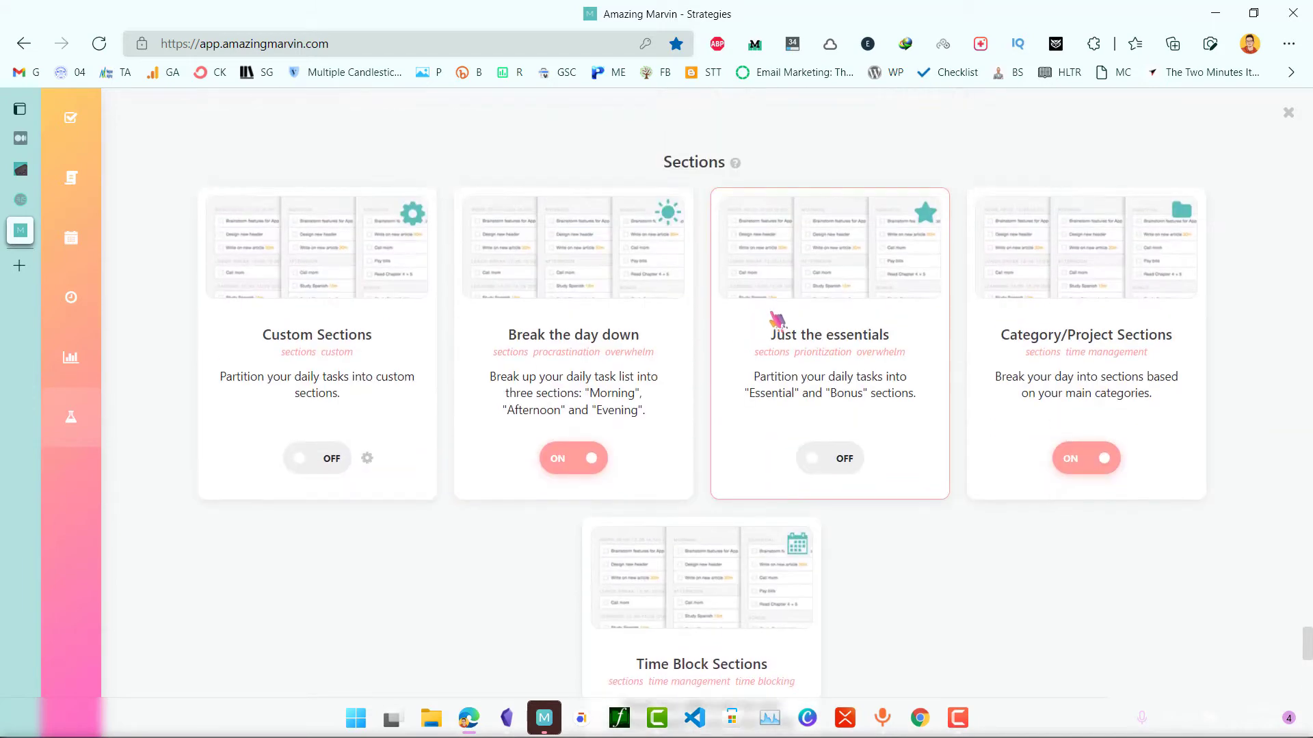
scroll(683, 449, down, 15)
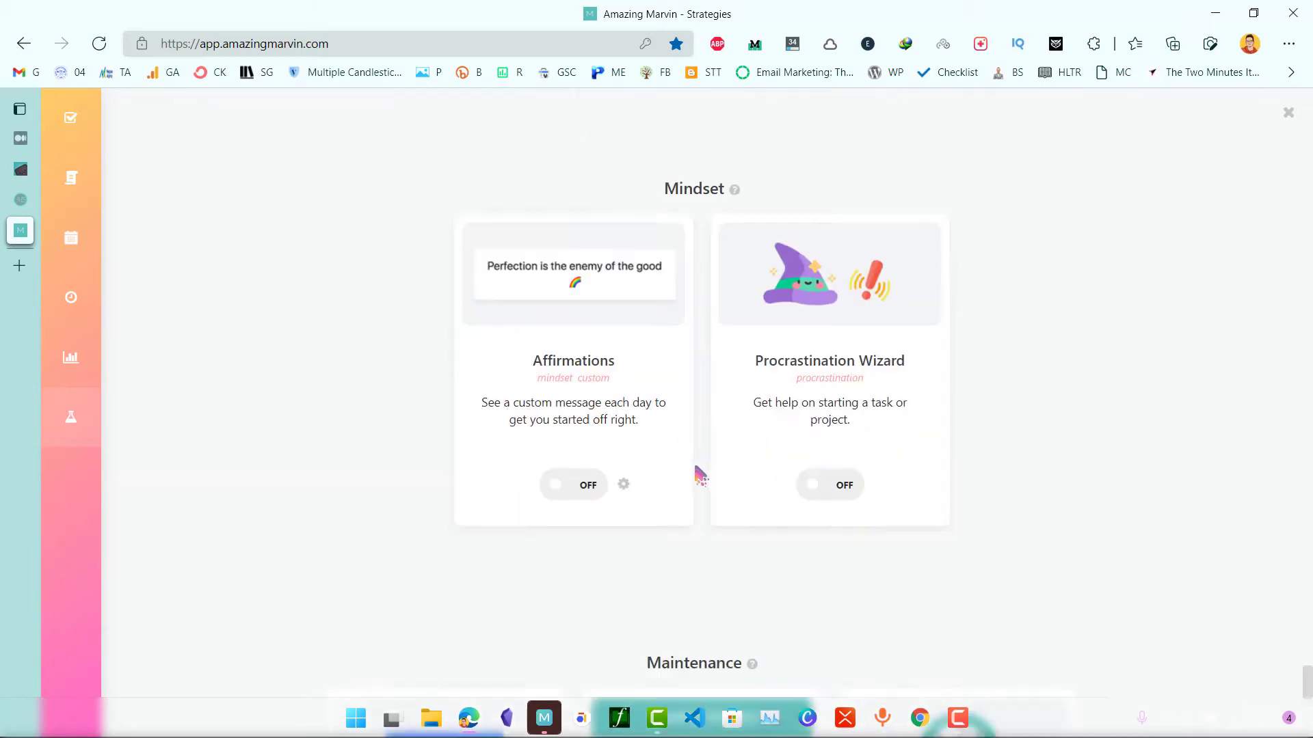
scroll(815, 273, up, 8)
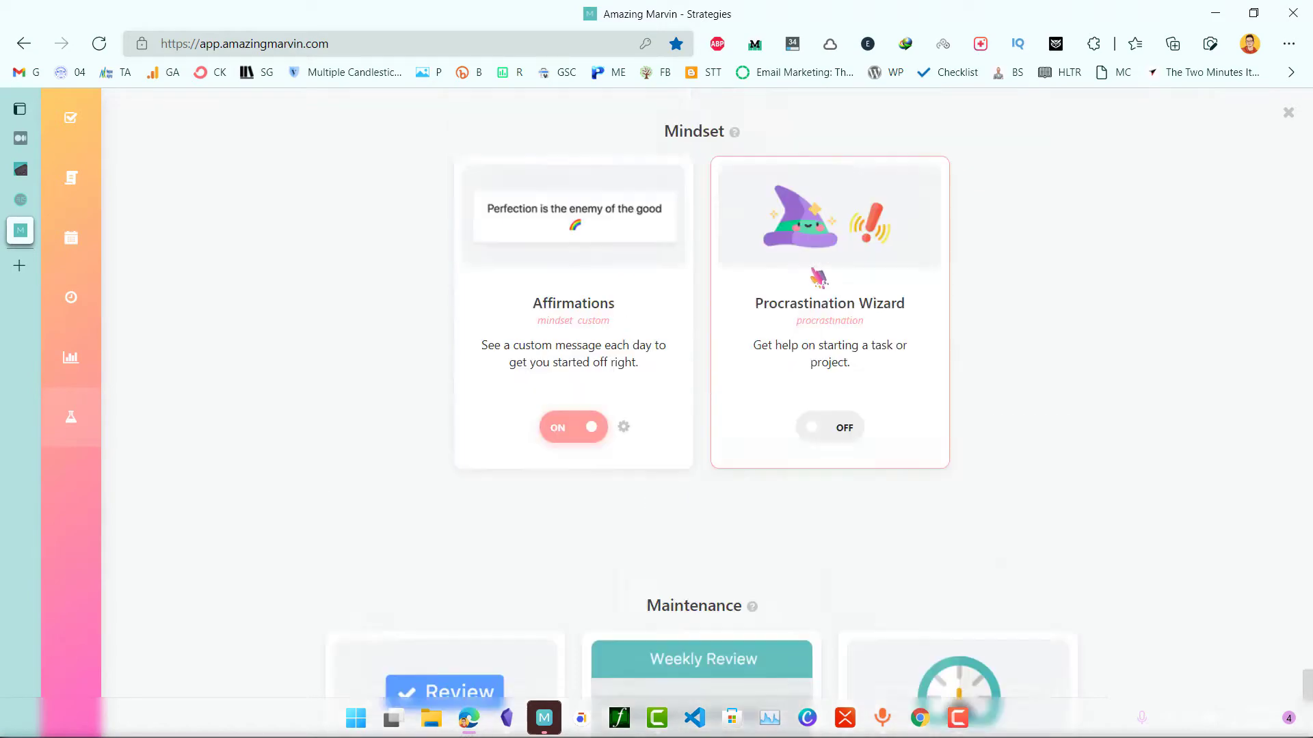
scroll(848, 348, down, 15)
scroll(854, 283, up, 1)
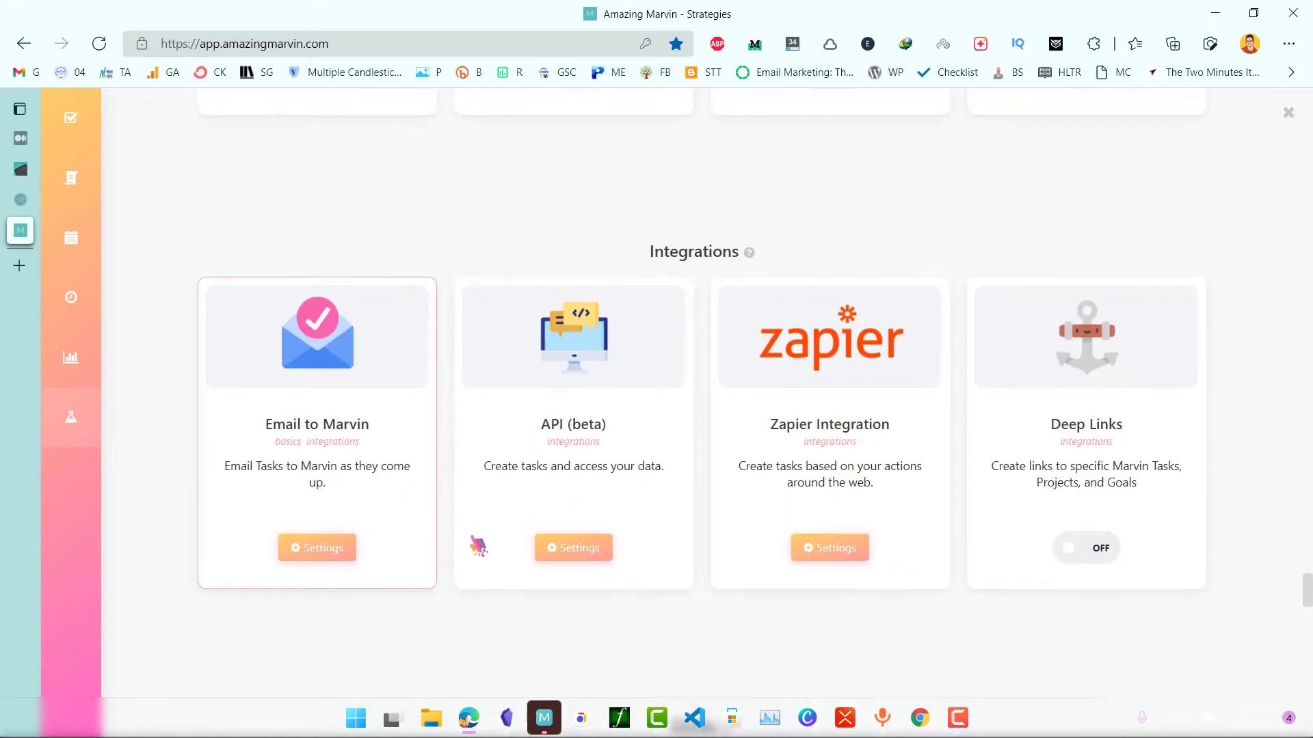
scroll(565, 378, up, 10)
scroll(434, 359, down, 3)
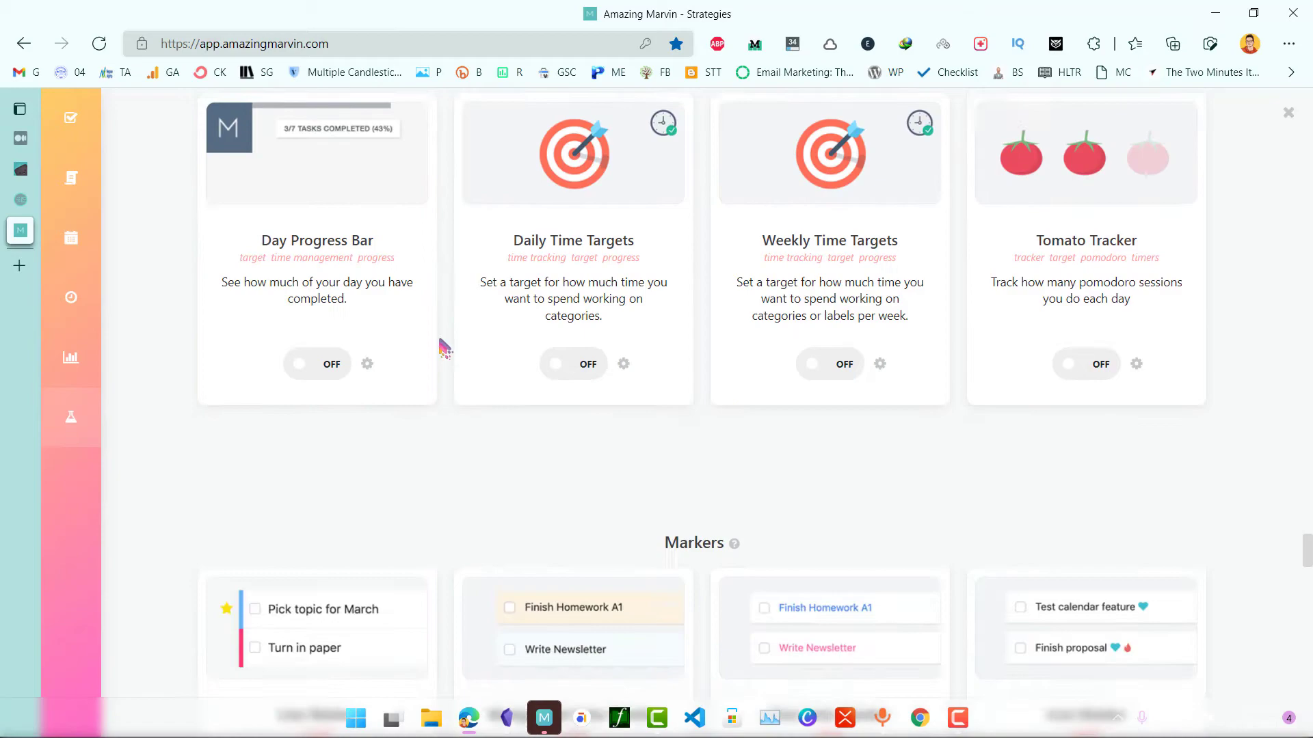
scroll(452, 339, up, 8)
scroll(479, 321, down, 7)
scroll(494, 315, up, 10)
scroll(494, 316, up, 12)
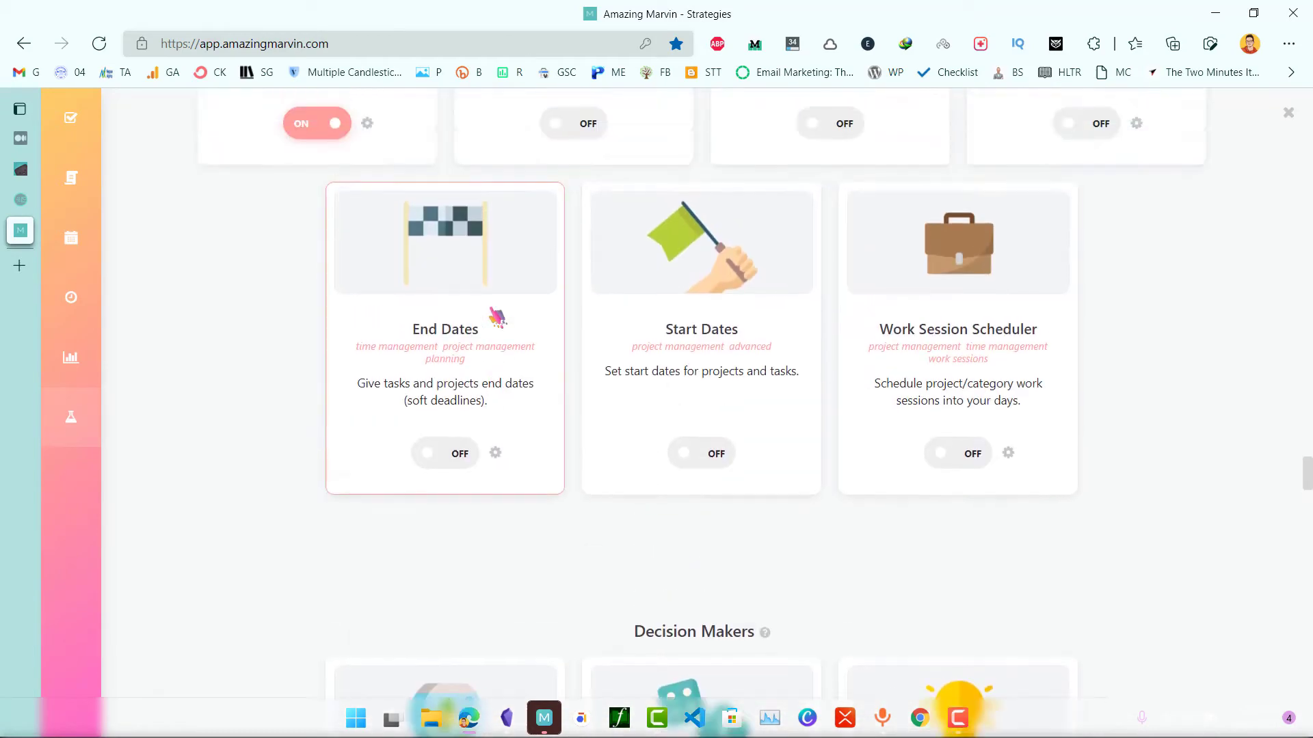
scroll(500, 314, up, 12)
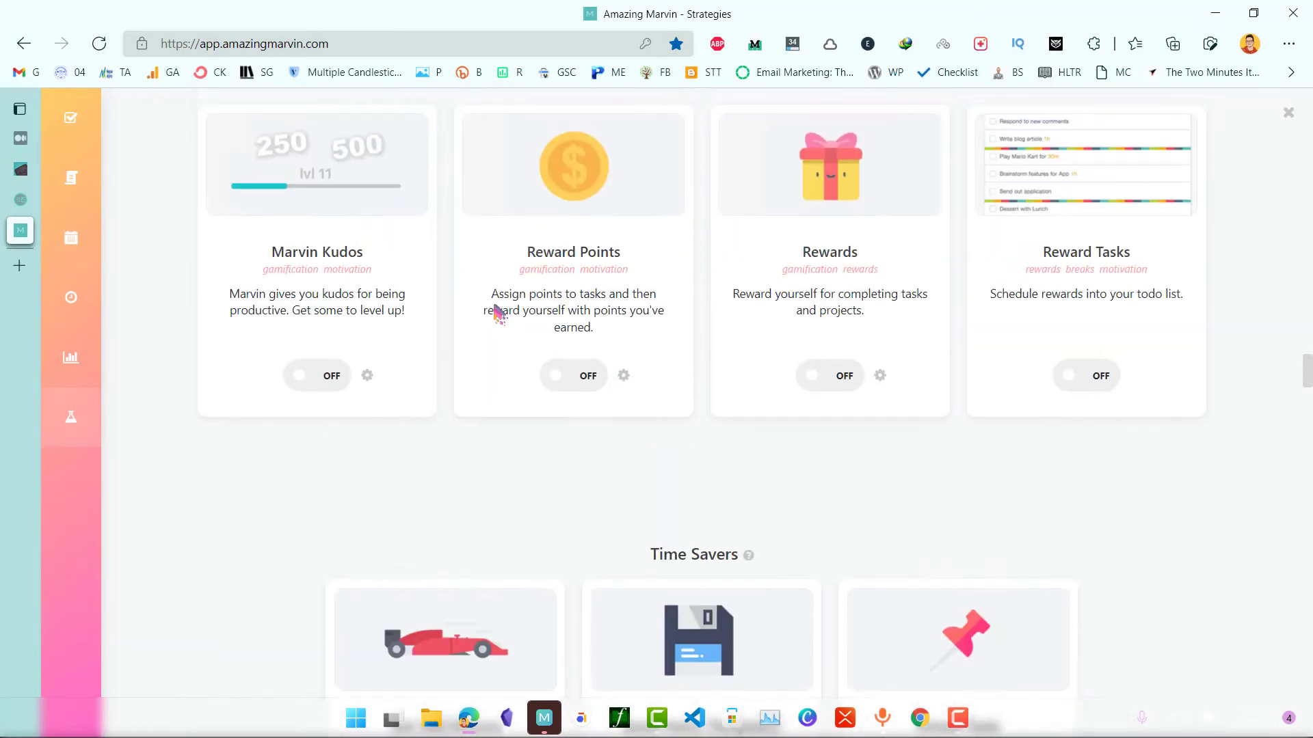
scroll(506, 311, up, 2)
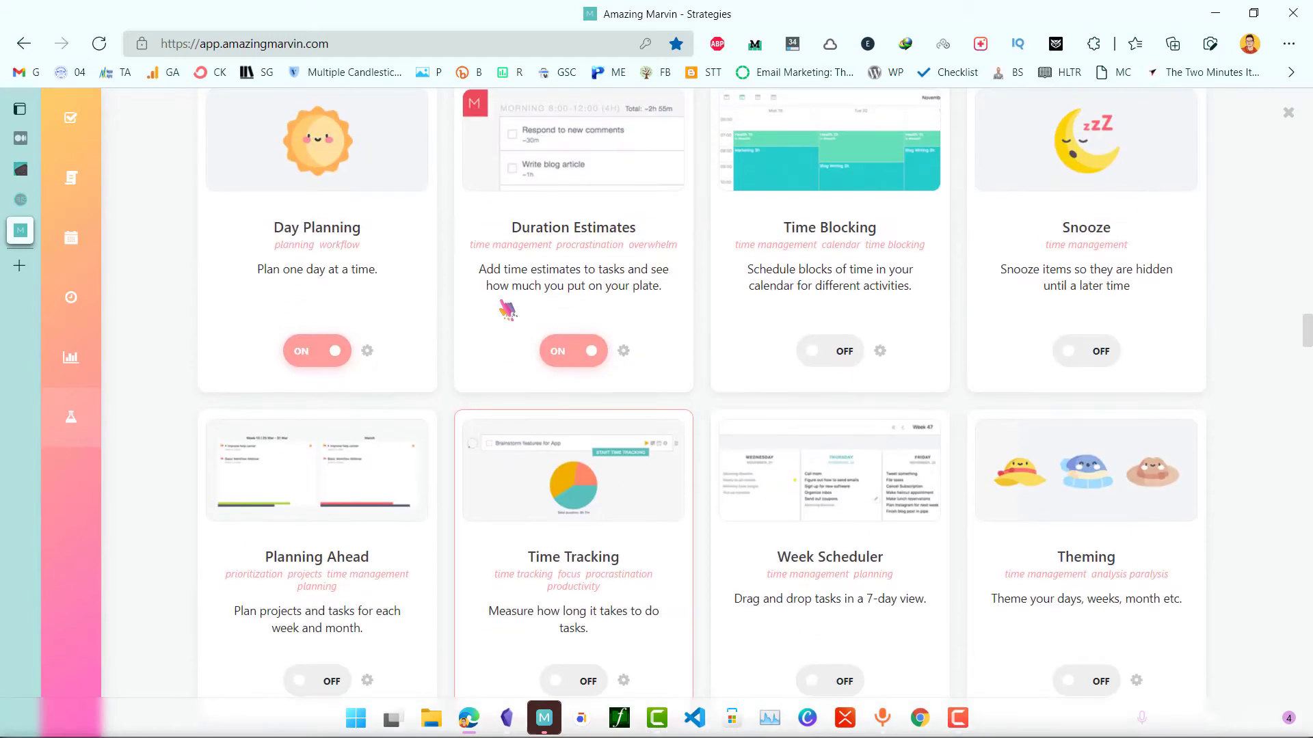
scroll(547, 369, down, 4)
click(584, 424)
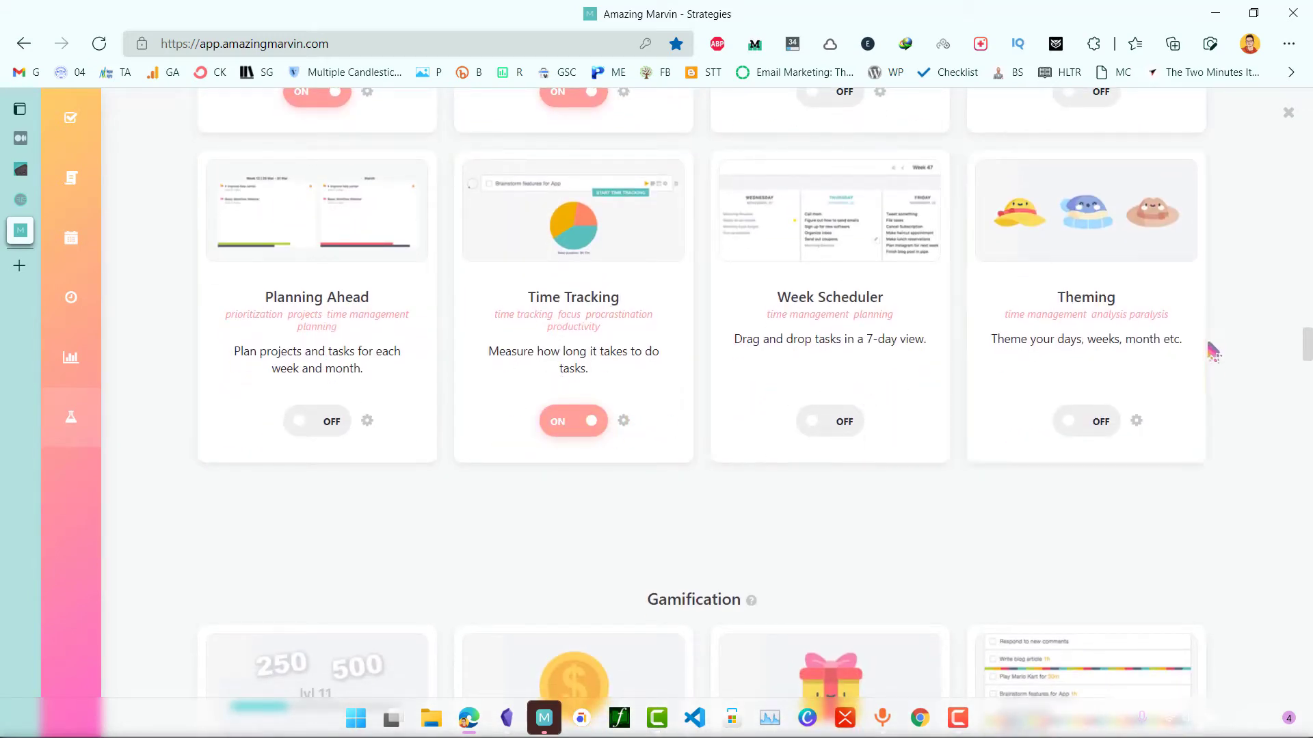
click(1289, 115)
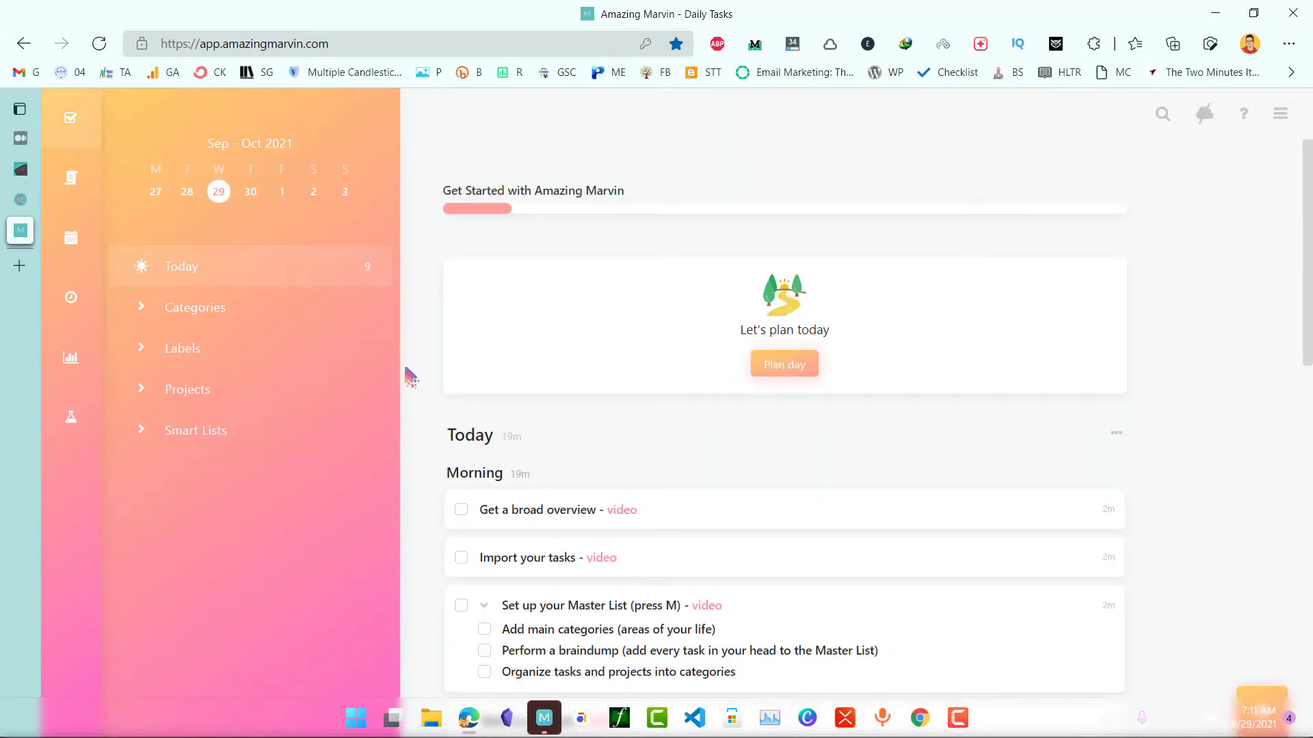
Collapse the sidebar and switch Today to the Morning/Afternoon/Evening layout
click(410, 376)
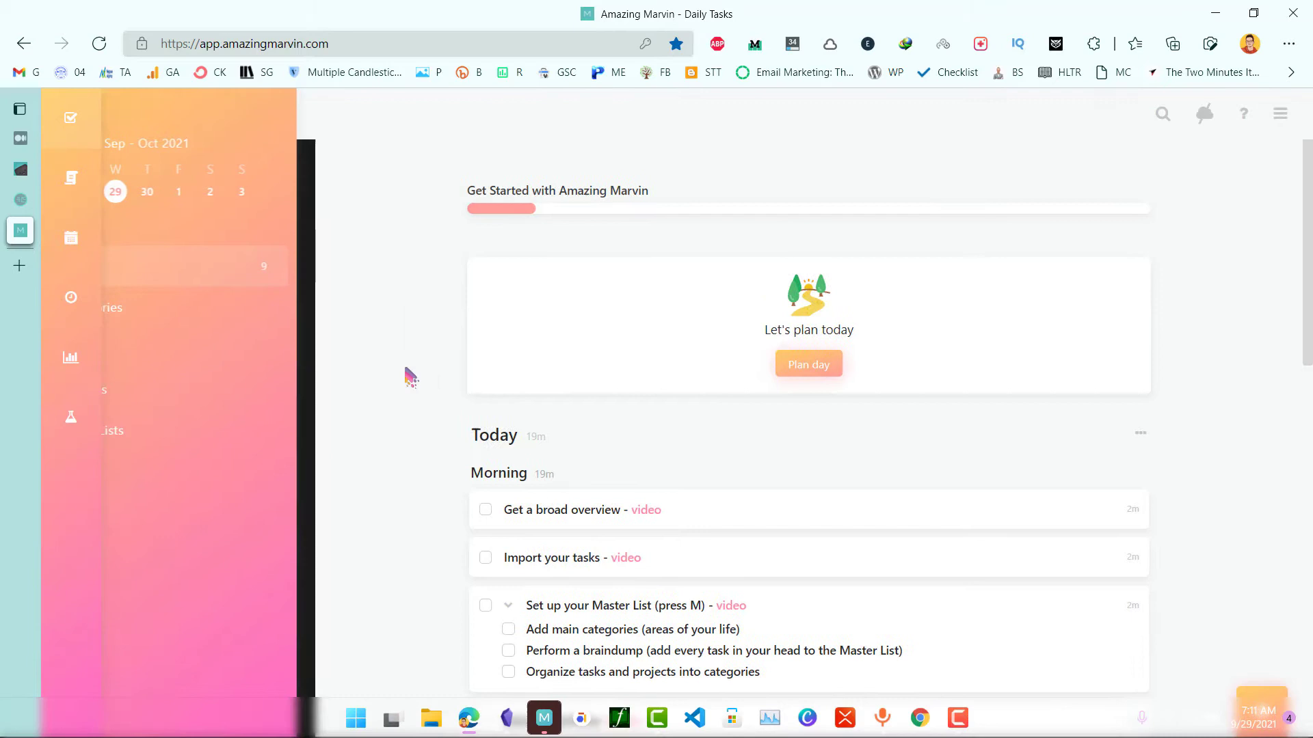
scroll(550, 396, down, 1)
scroll(549, 398, down, 3)
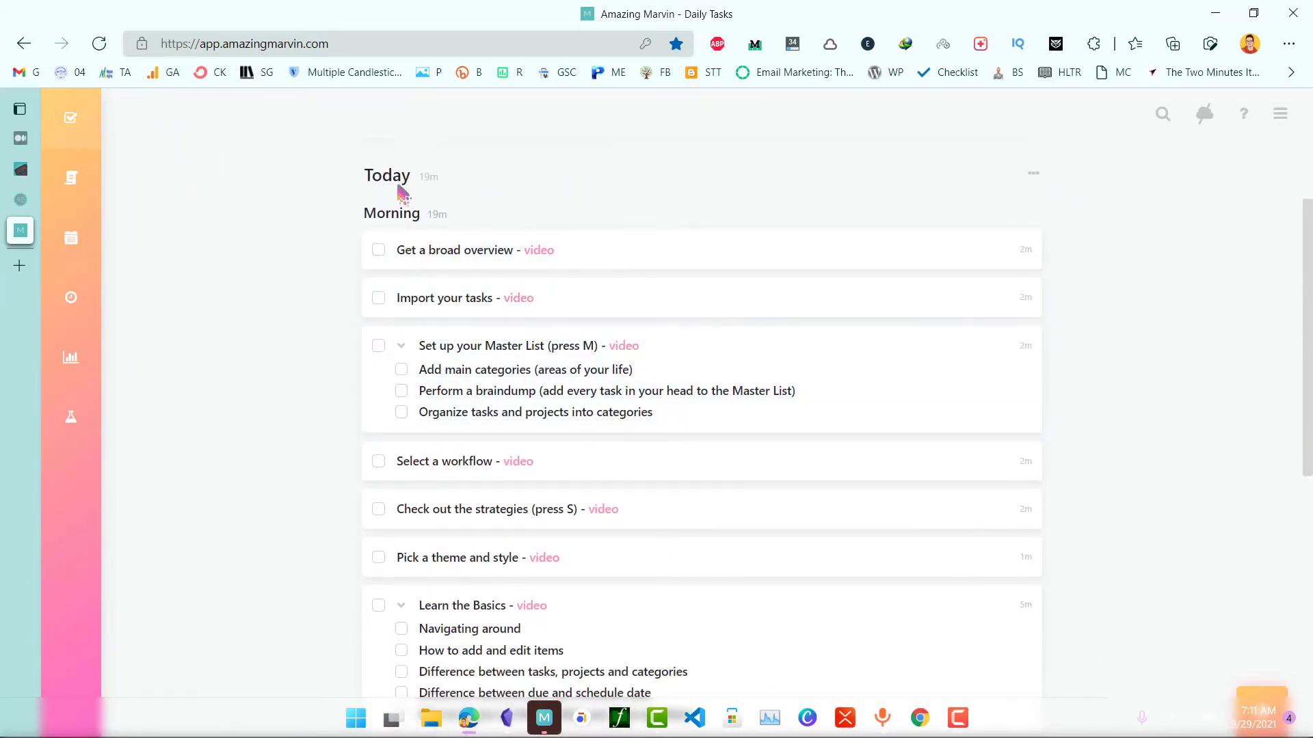
scroll(630, 346, down, 8)
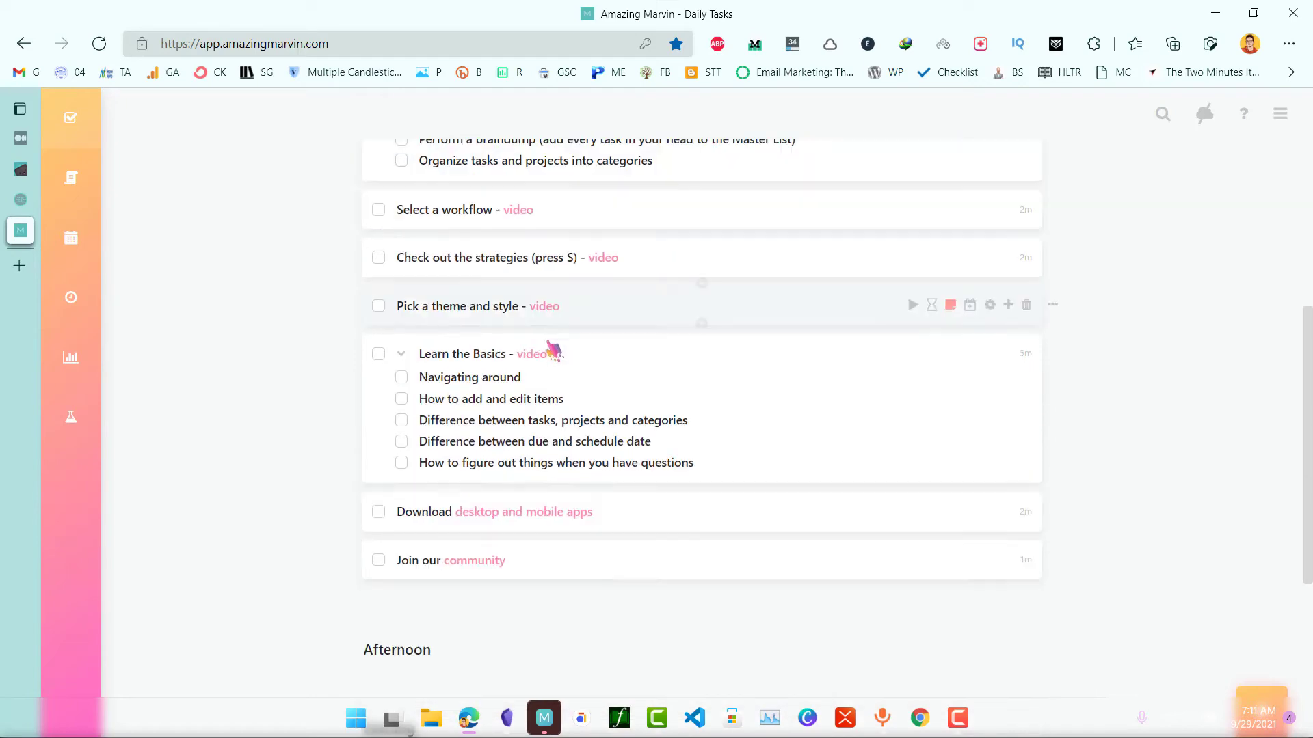
scroll(542, 378, up, 10)
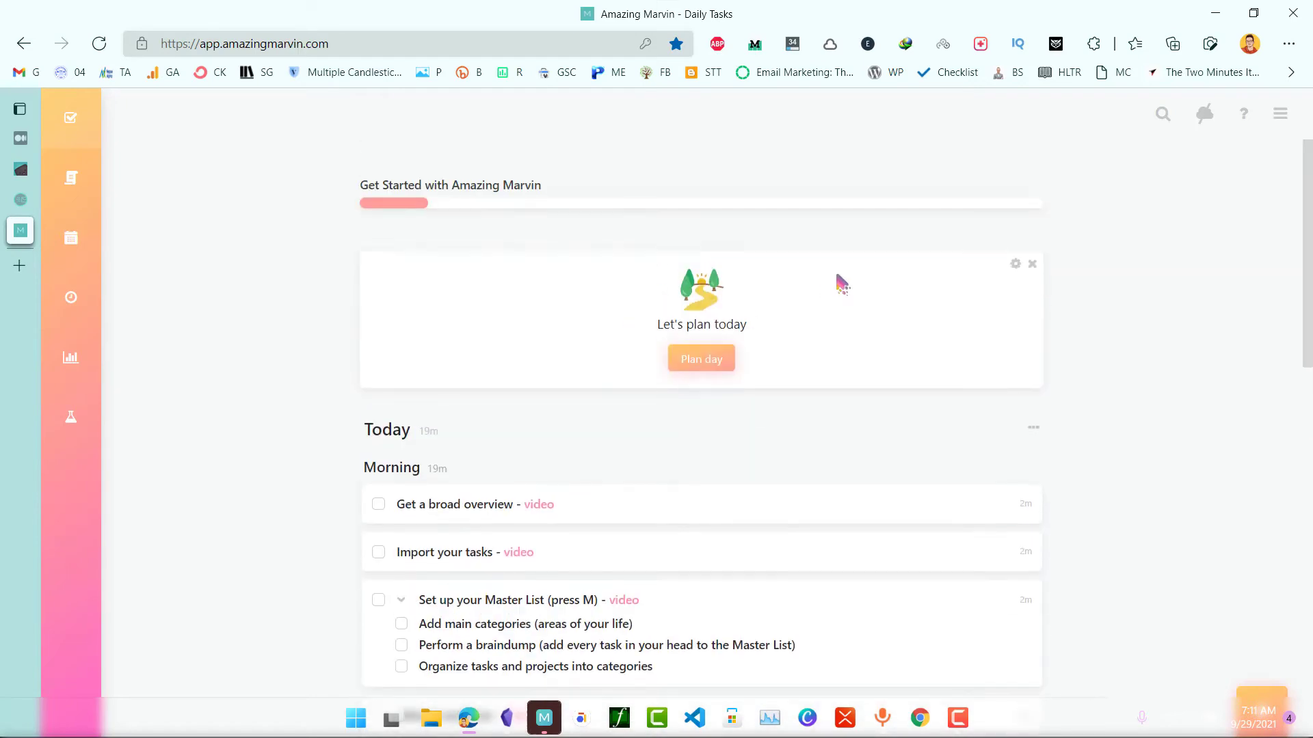
click(1034, 437)
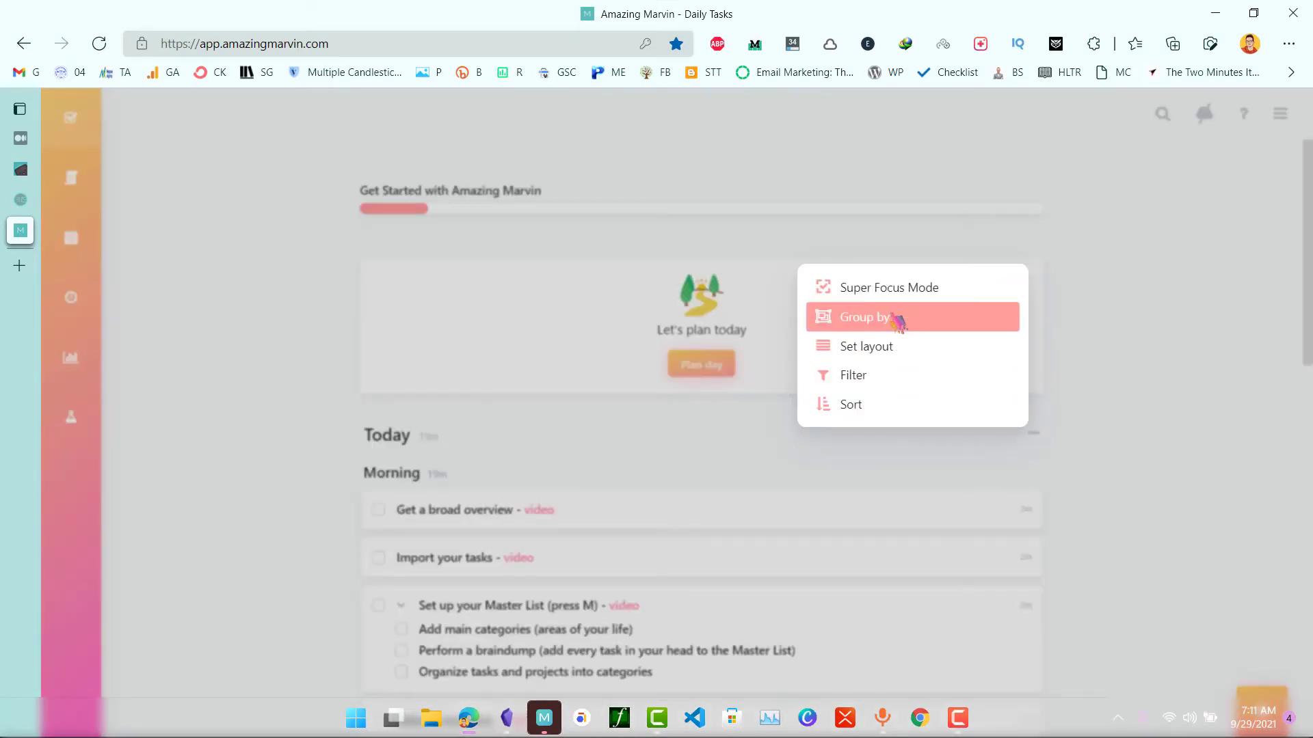
click(892, 346)
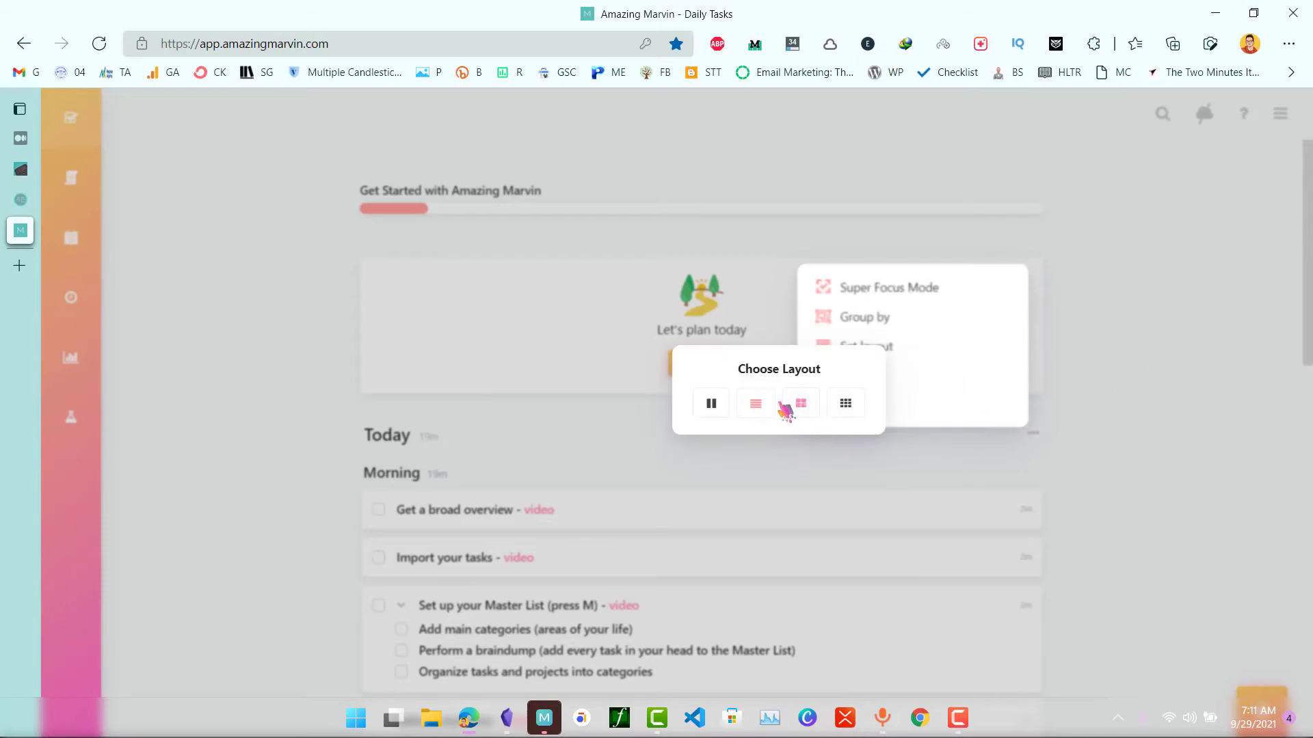
click(717, 408)
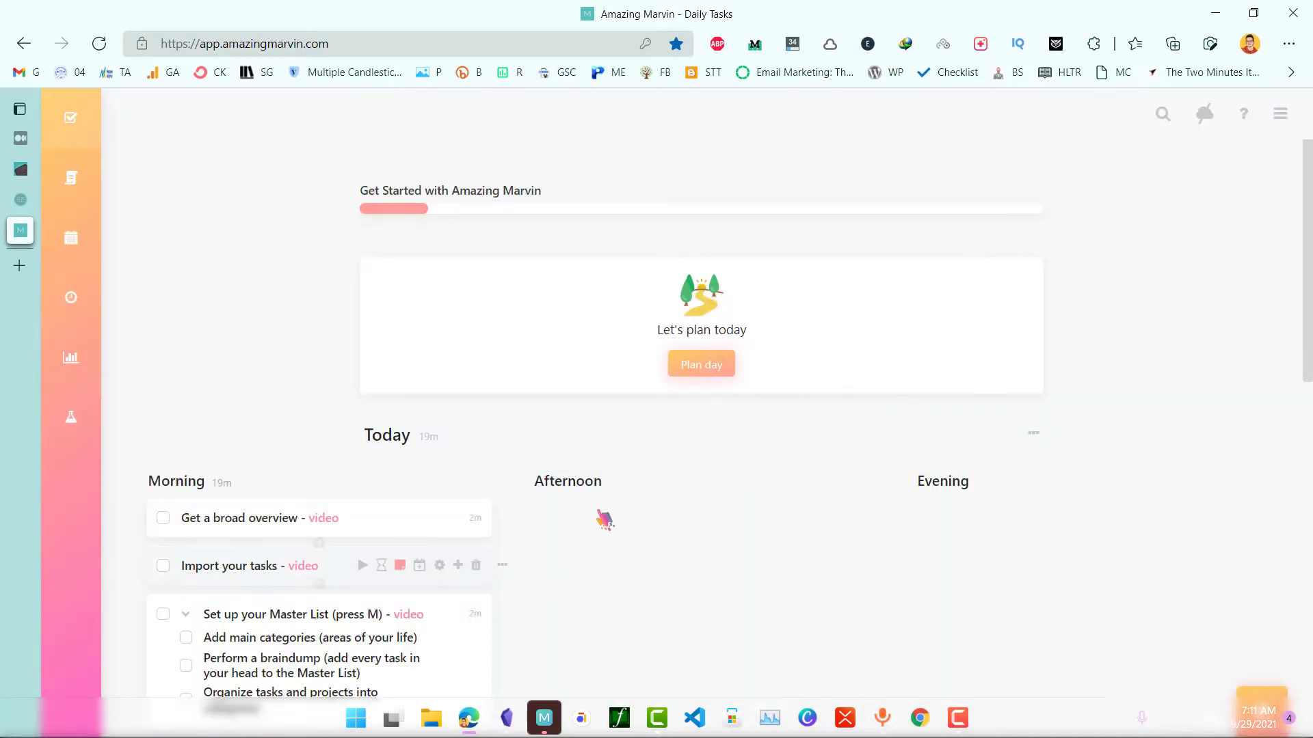
Drag tasks into the Afternoon and Evening columns, putting Set up your Master List under Evening
scroll(342, 478, down, 5)
drag(349, 276, 588, 354)
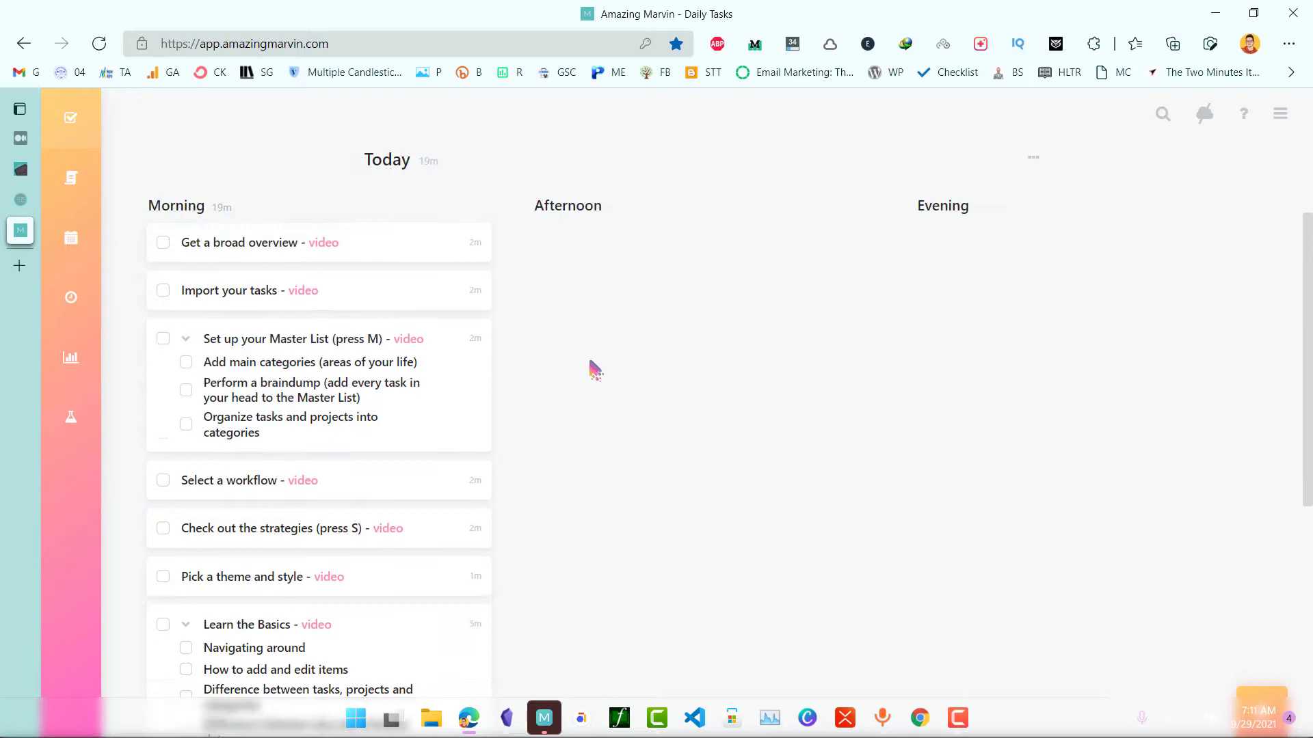
scroll(588, 354, up, 4)
drag(317, 568, 618, 502)
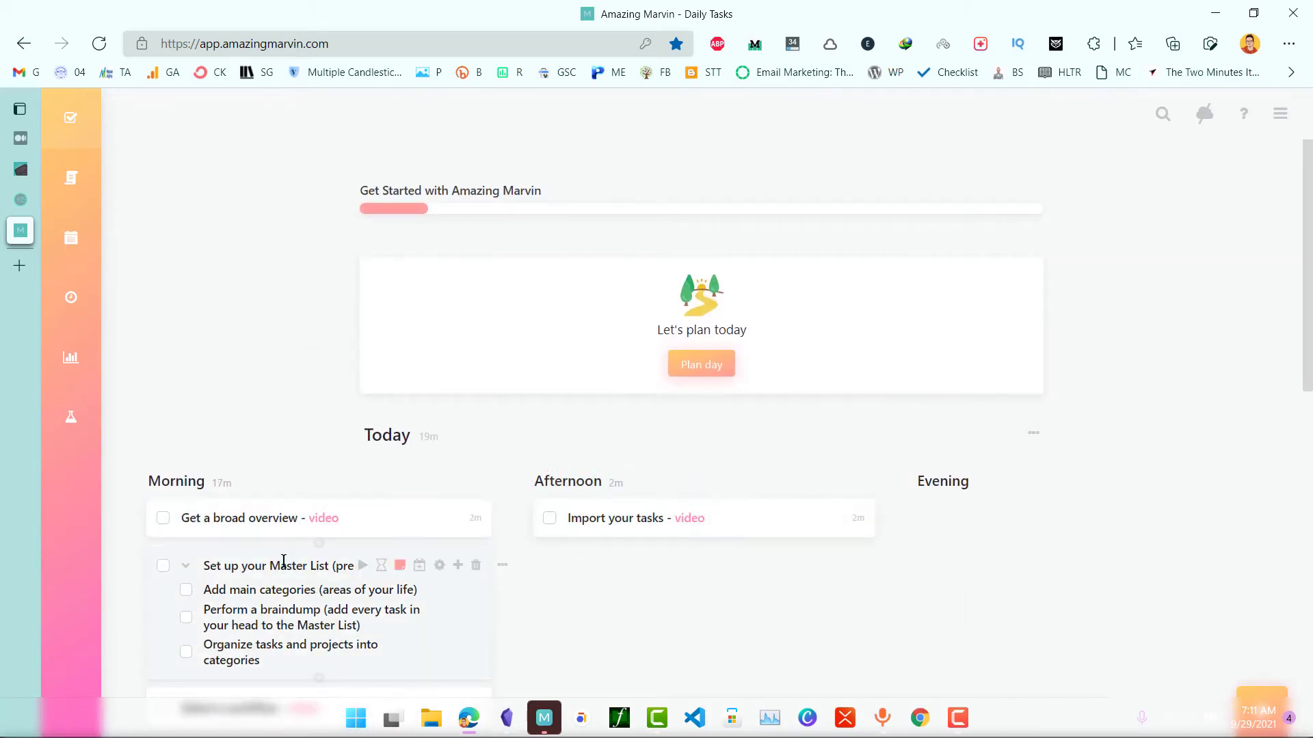
scroll(489, 530, down, 2)
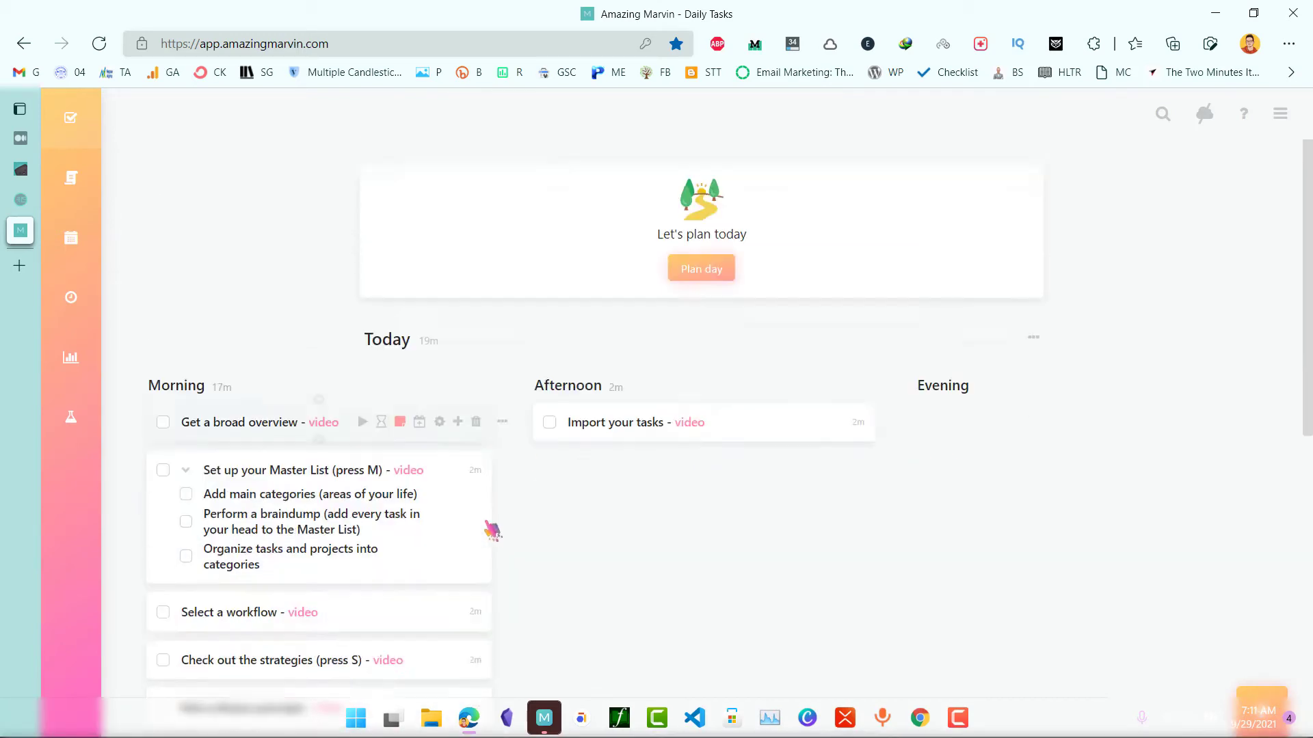
drag(239, 487, 932, 390)
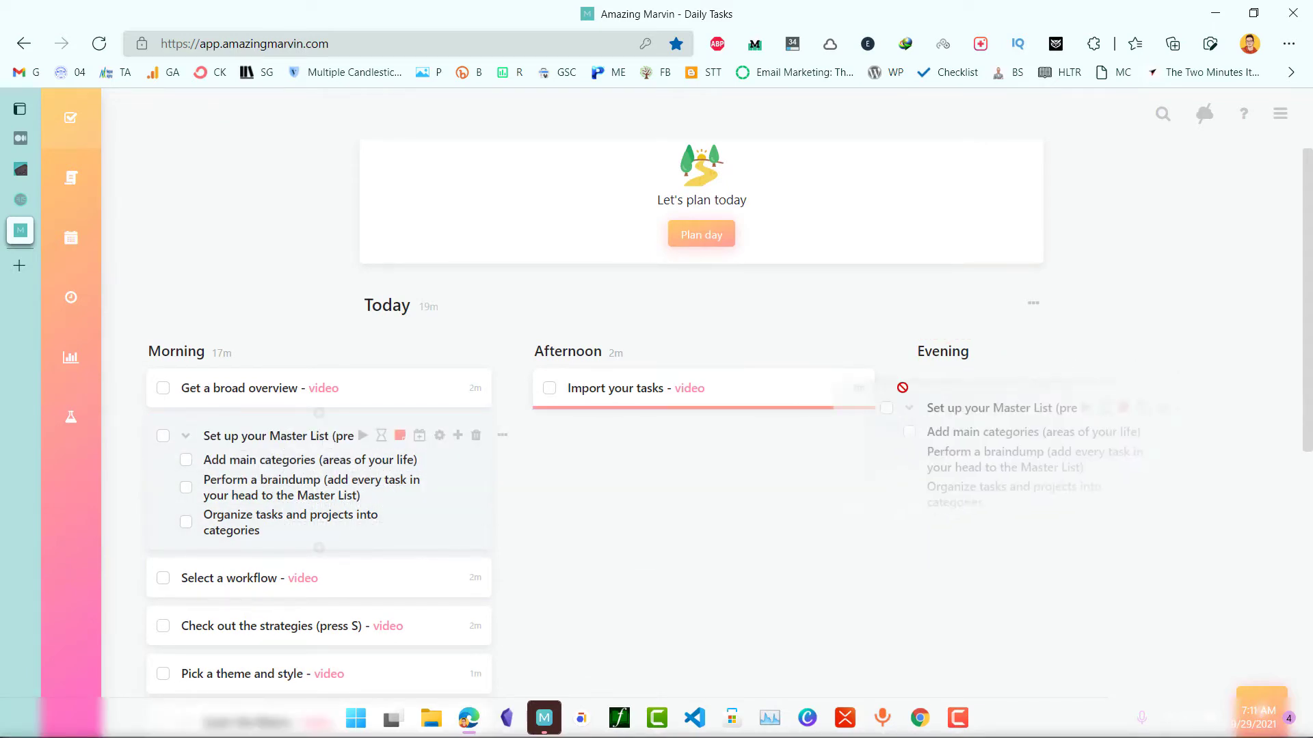
drag(903, 388, 913, 383)
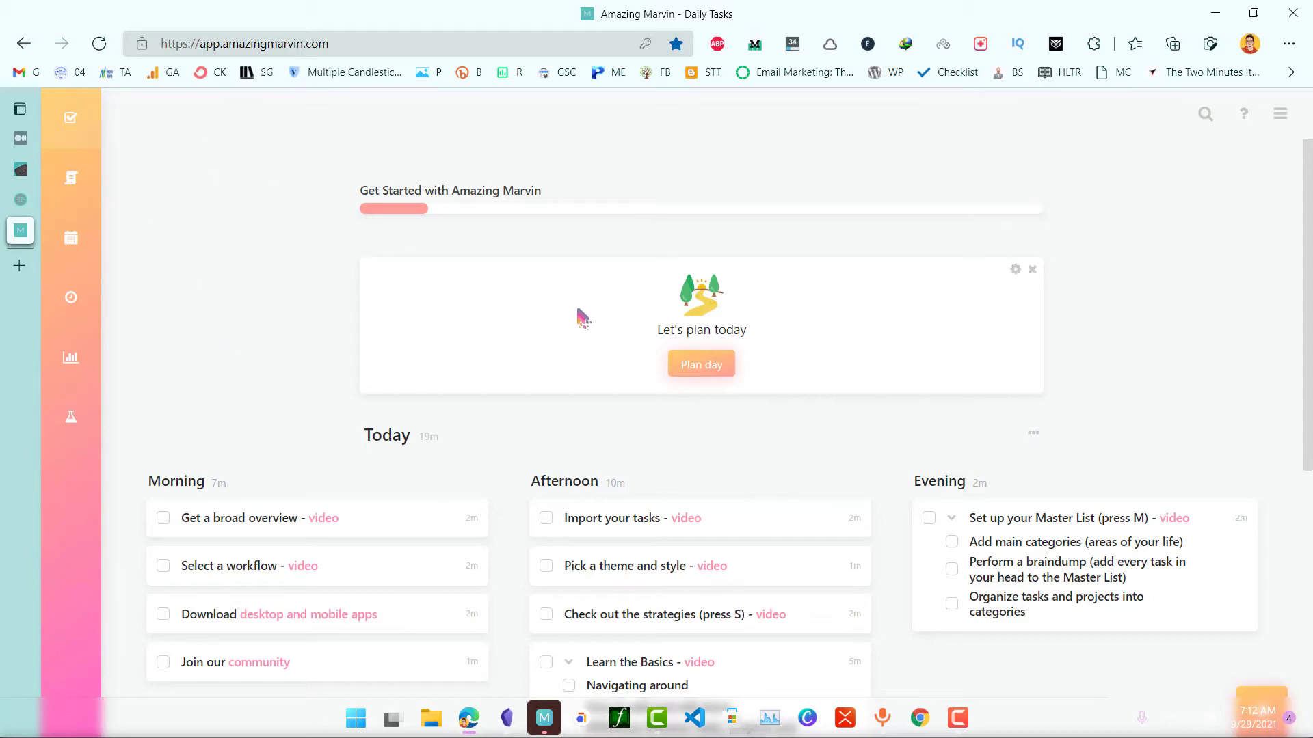
Go to the Features/Strategies page from the main menu and scroll down it
scroll(999, 197, down, 6)
click(1279, 113)
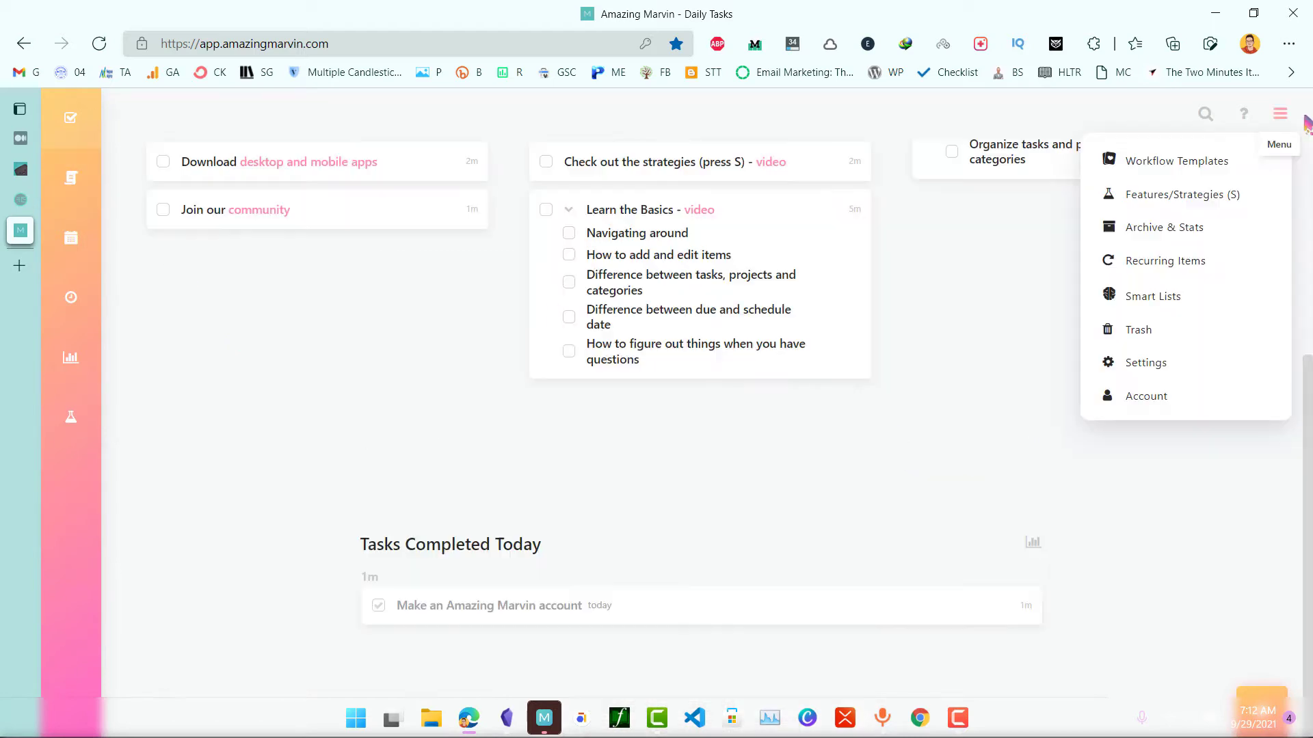
click(947, 283)
scroll(966, 280, up, 6)
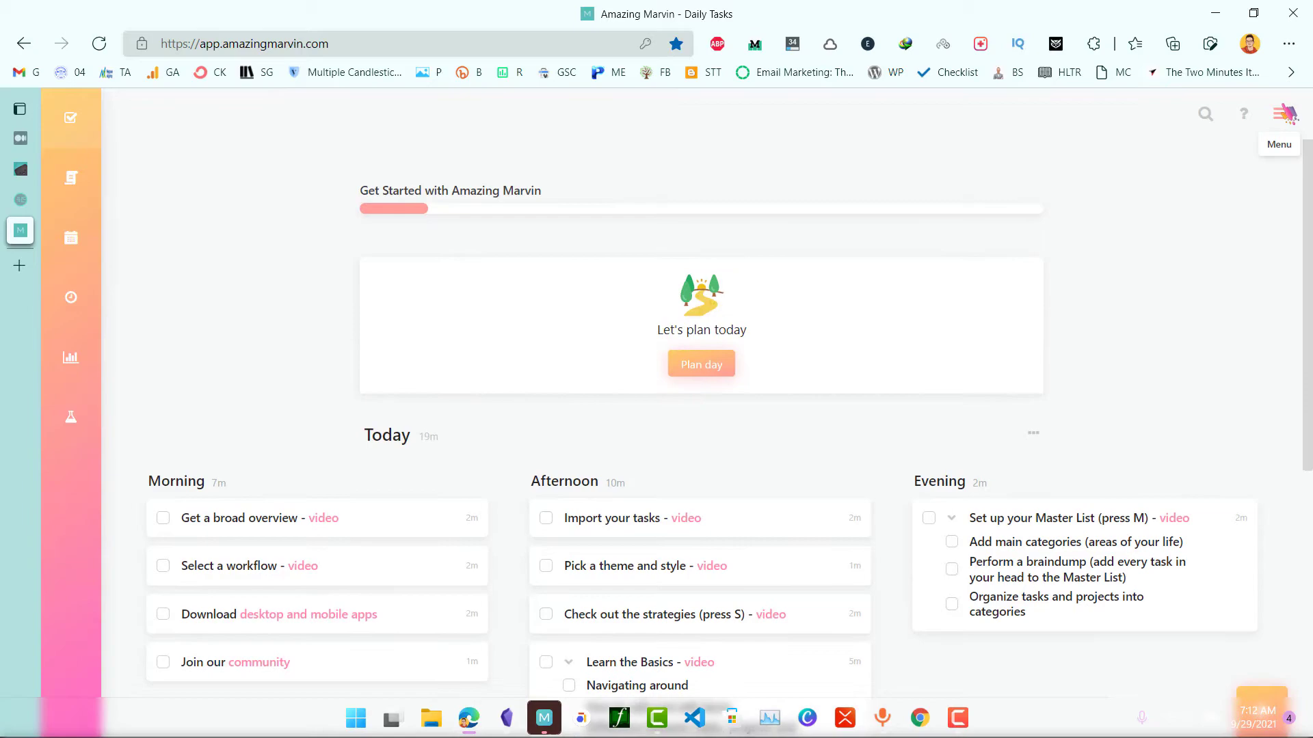
click(1285, 113)
click(1176, 195)
drag(1303, 129, 1290, 680)
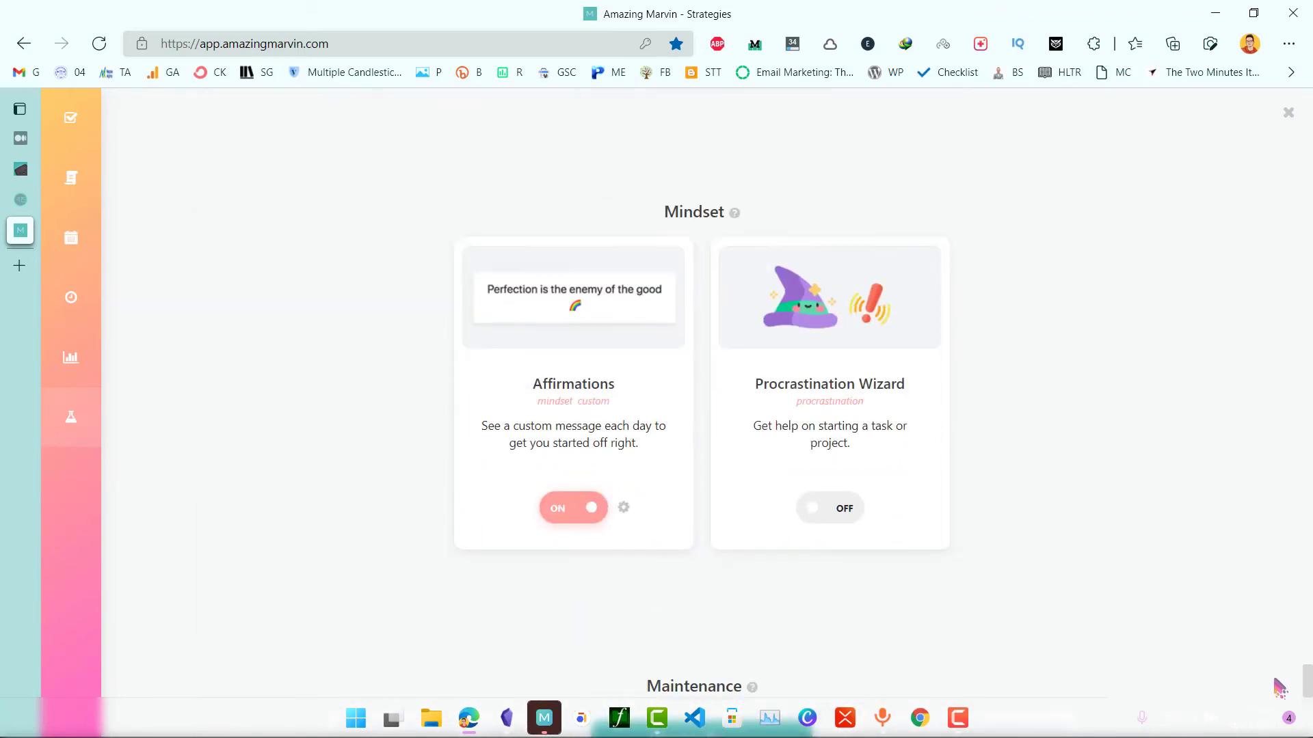
Change the Affirmations message to 'Resistance is the Compass' and return to Daily Tasks
click(625, 509)
click(623, 473)
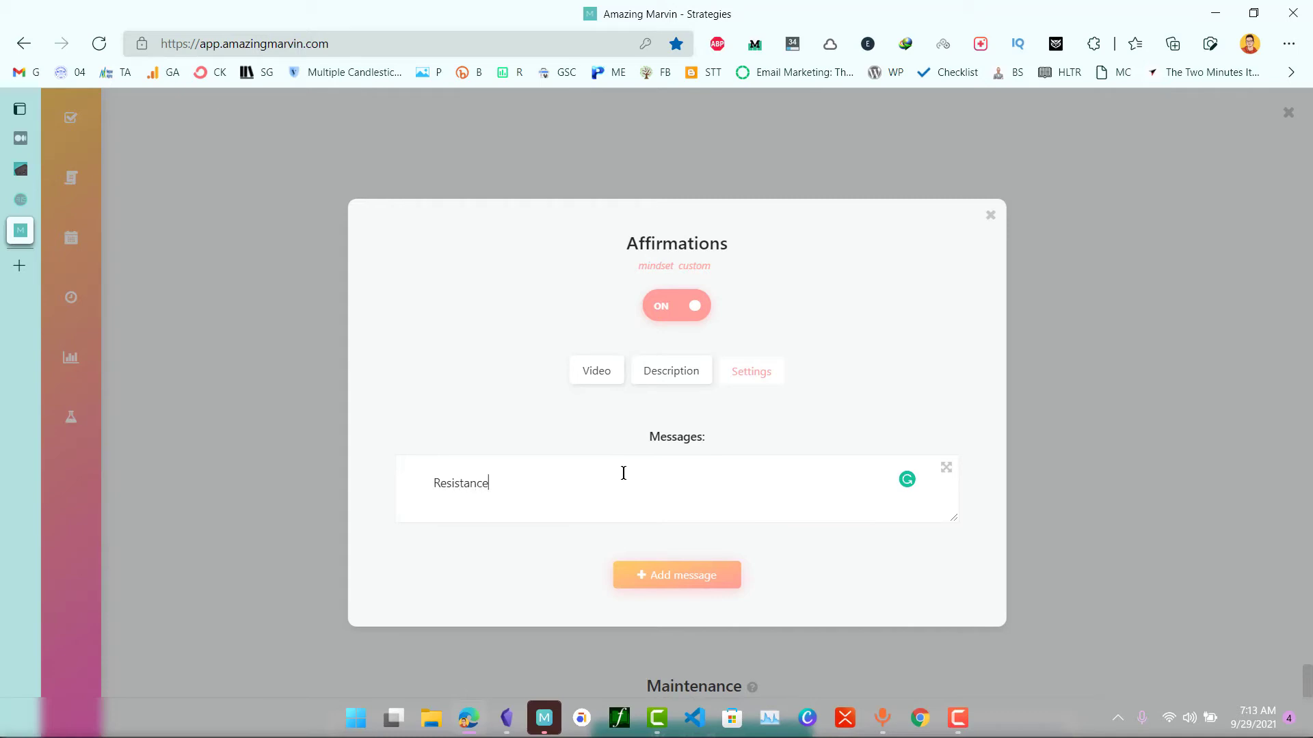
key(ctrl+BackSpace)
text(Er)
text(Re)
key(Escape)
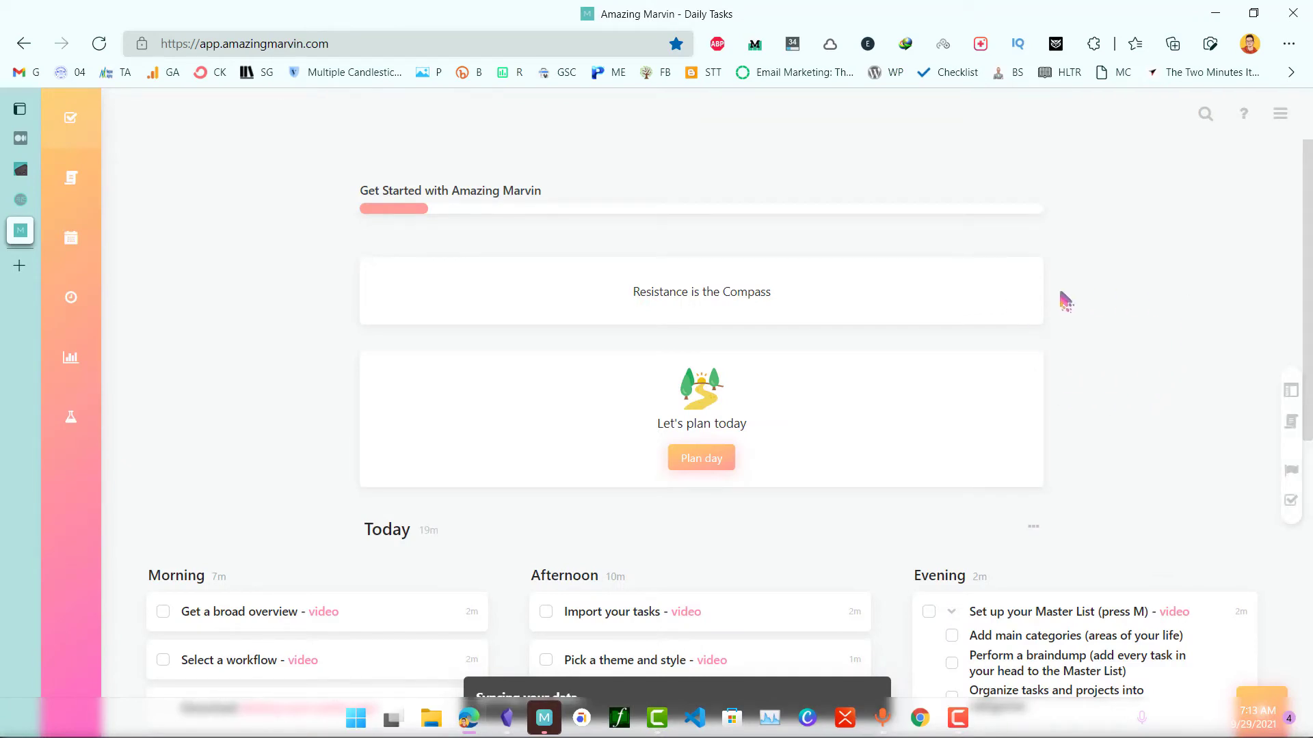
Dismiss the affirmation and Plan today cards
click(1033, 272)
click(1032, 270)
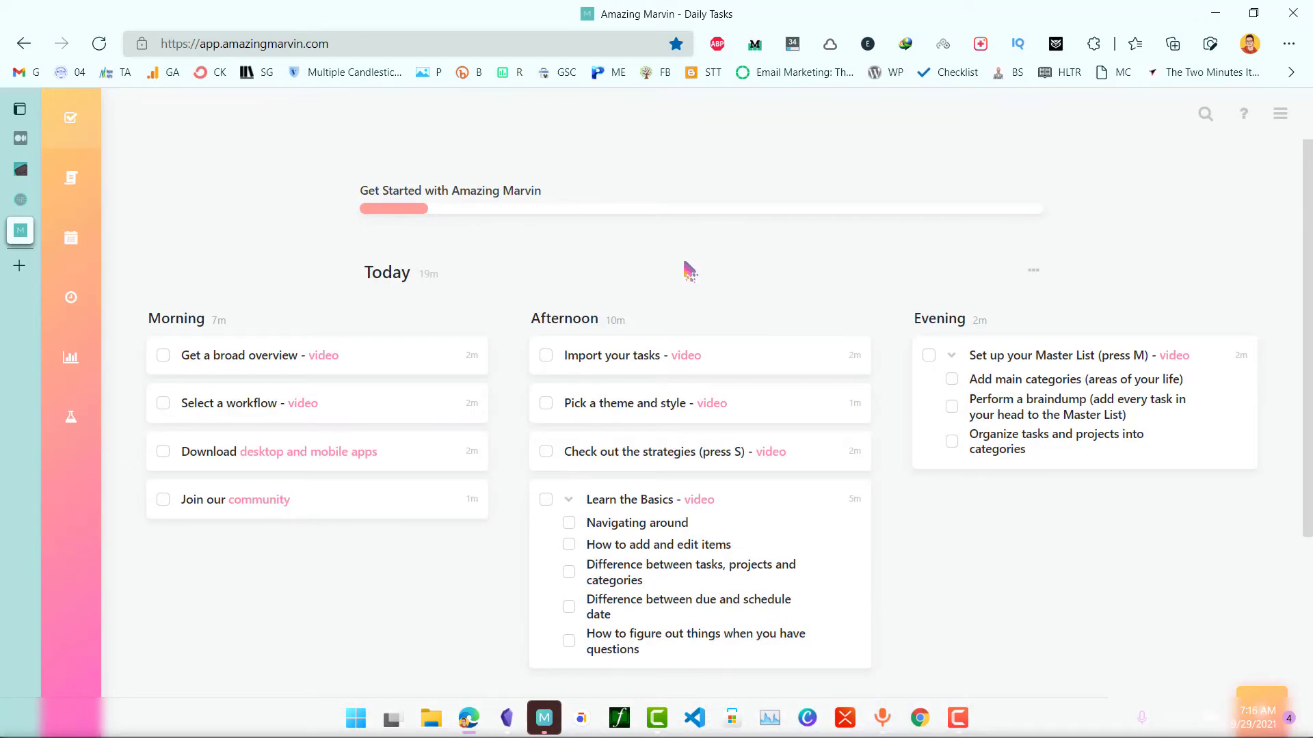
scroll(785, 389, down, 5)
scroll(680, 448, up, 5)
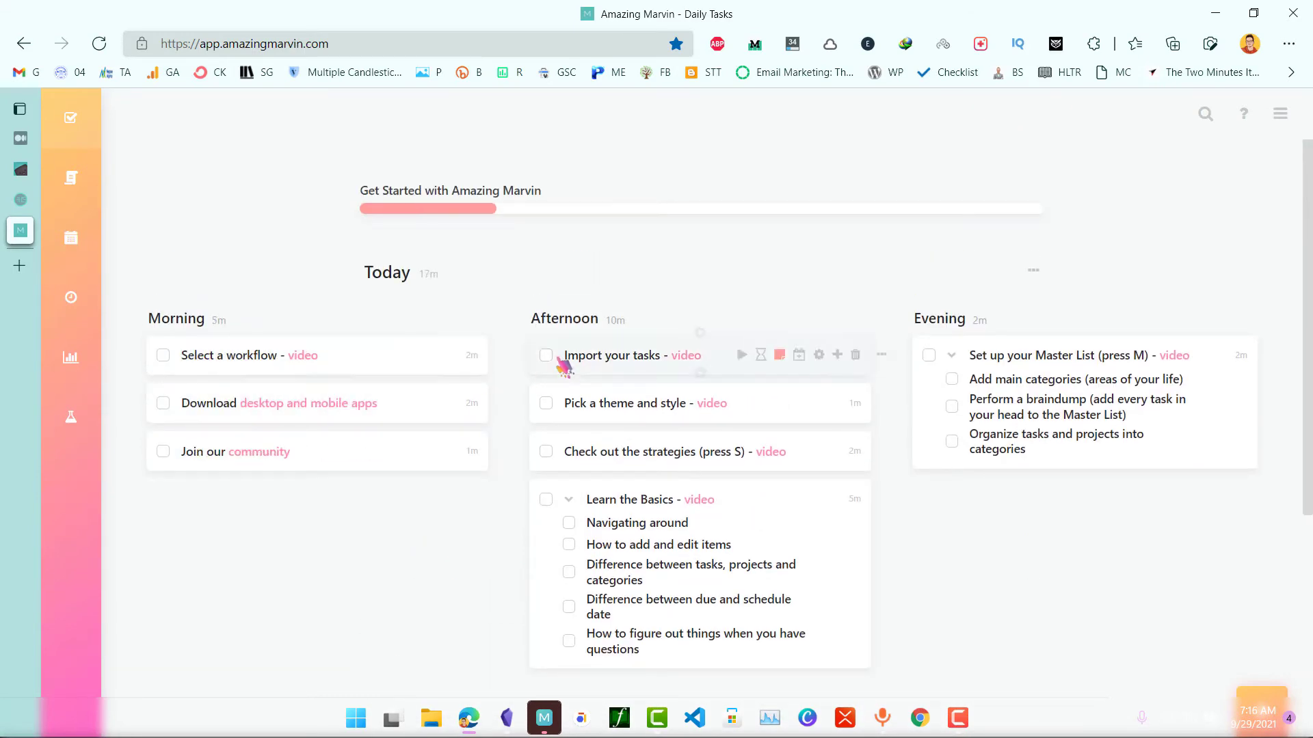
Tick off Import your tasks and the Perform a braindump subtask
click(545, 355)
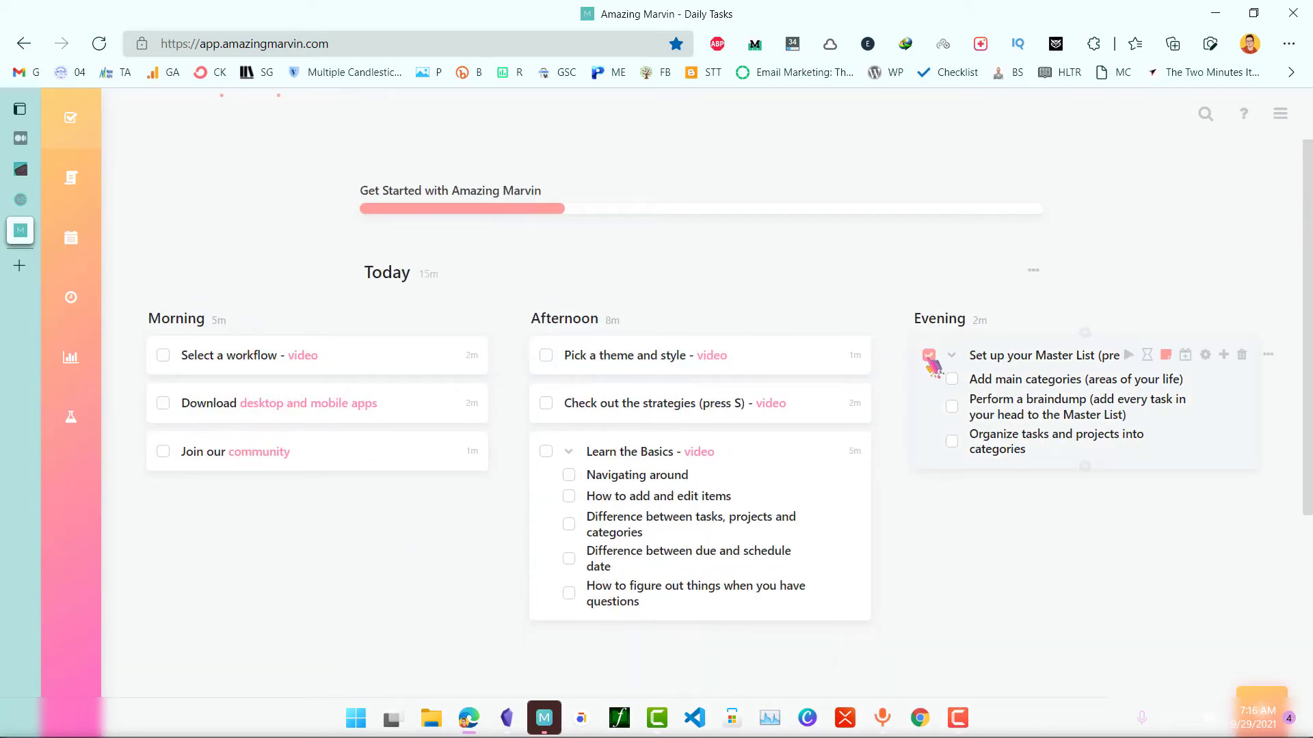
click(952, 407)
scroll(537, 557, down, 5)
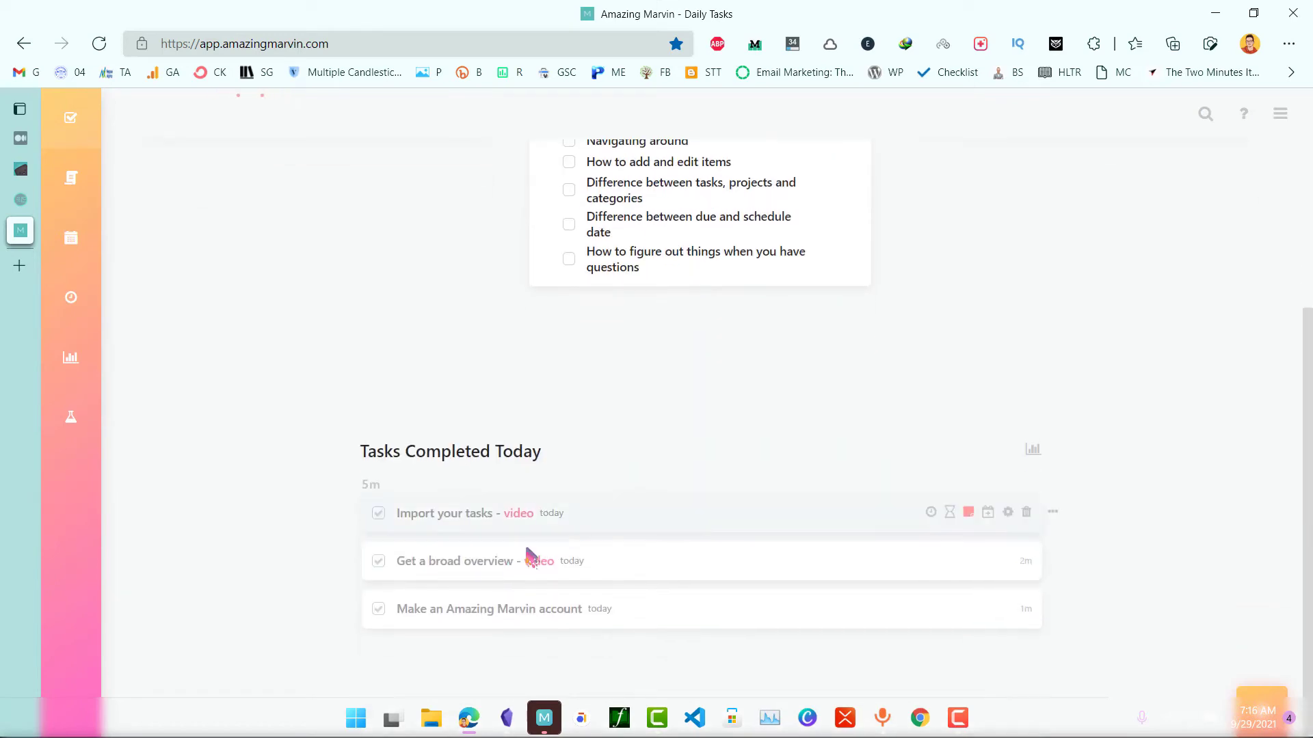
scroll(478, 410, up, 5)
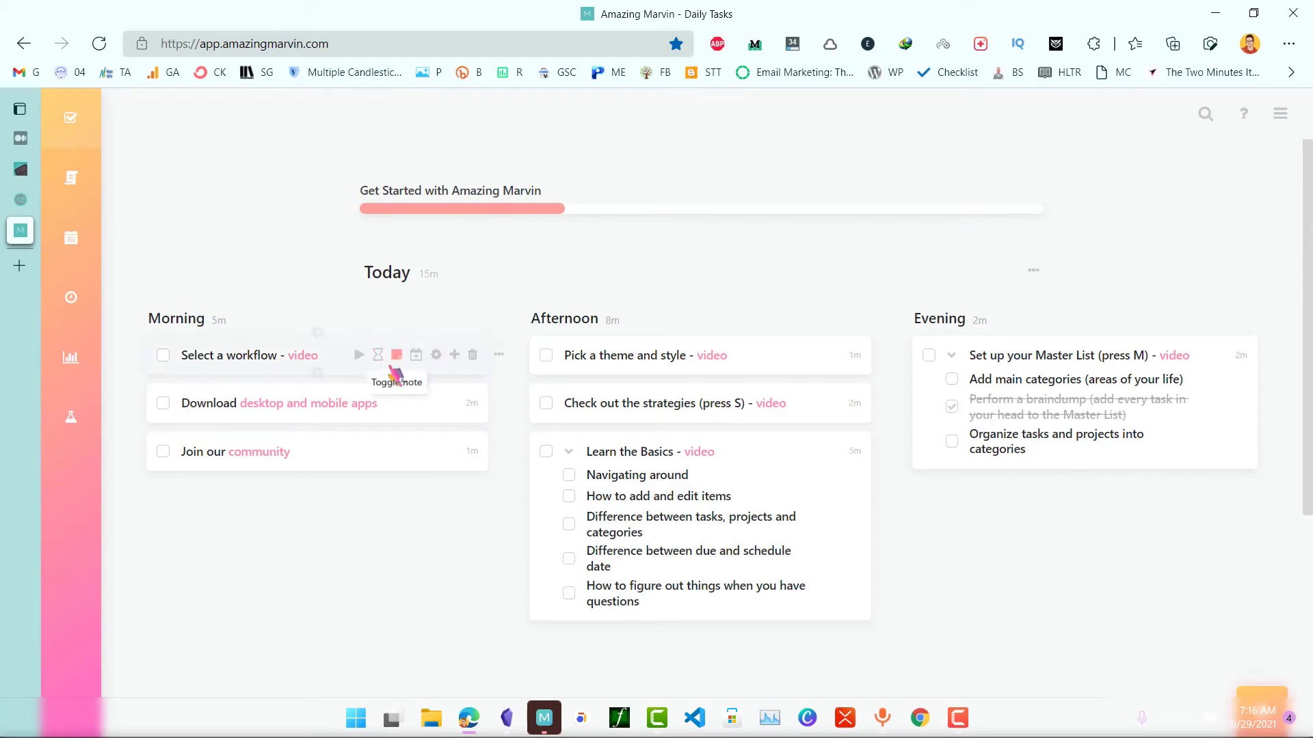
Plan Thursday September 30, scheduling Set up your Master List for the Morning
mouse_move(264, 217)
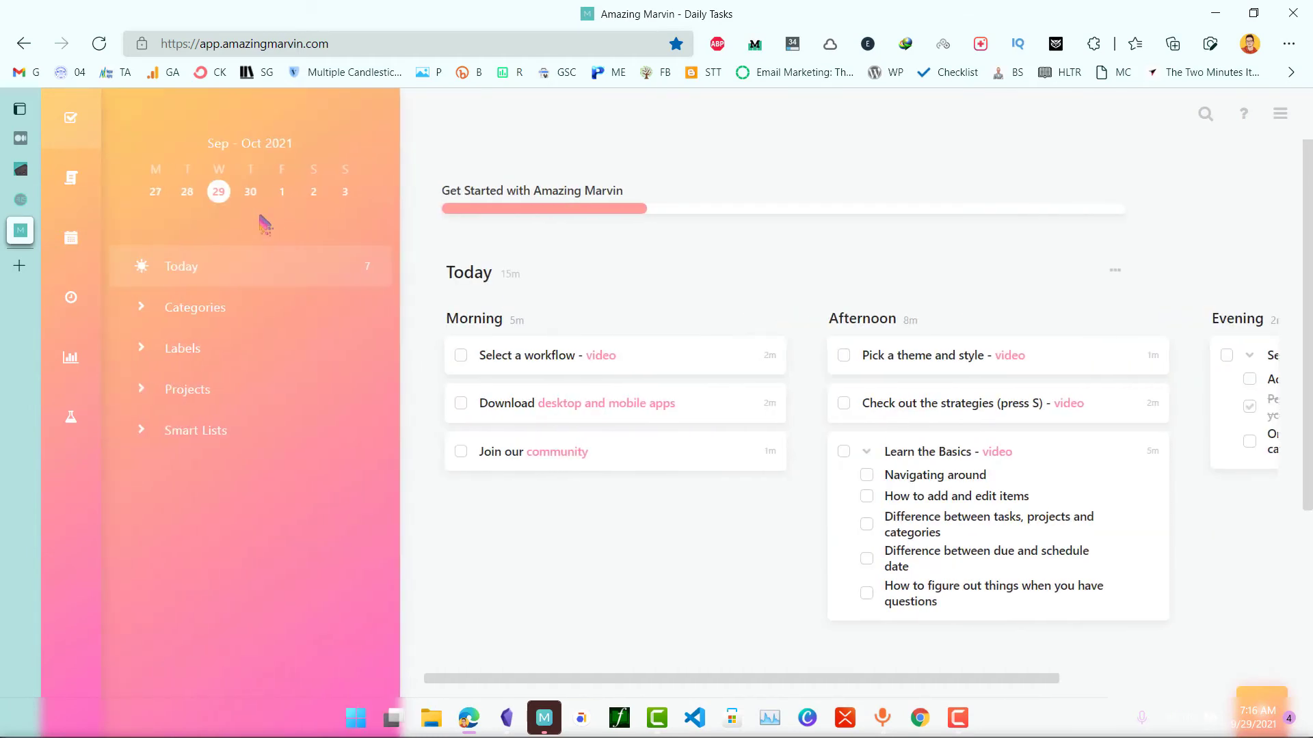
click(251, 192)
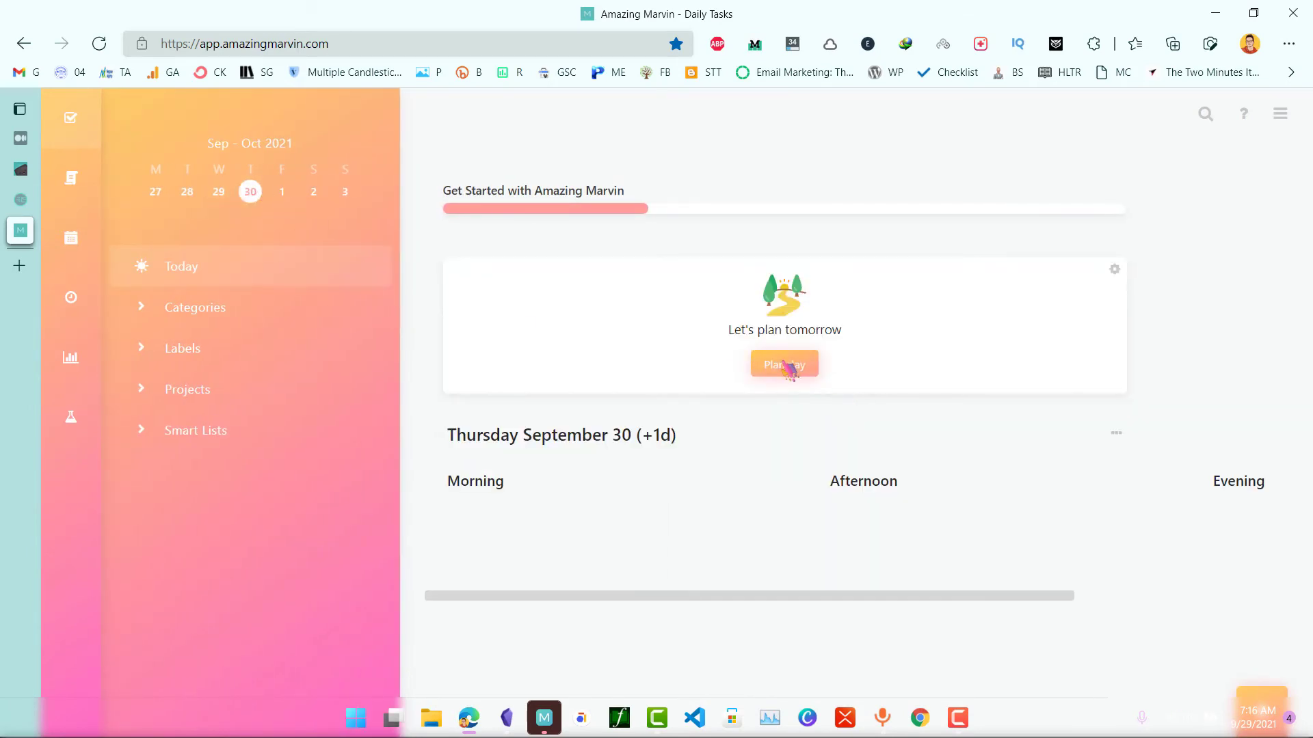
click(784, 364)
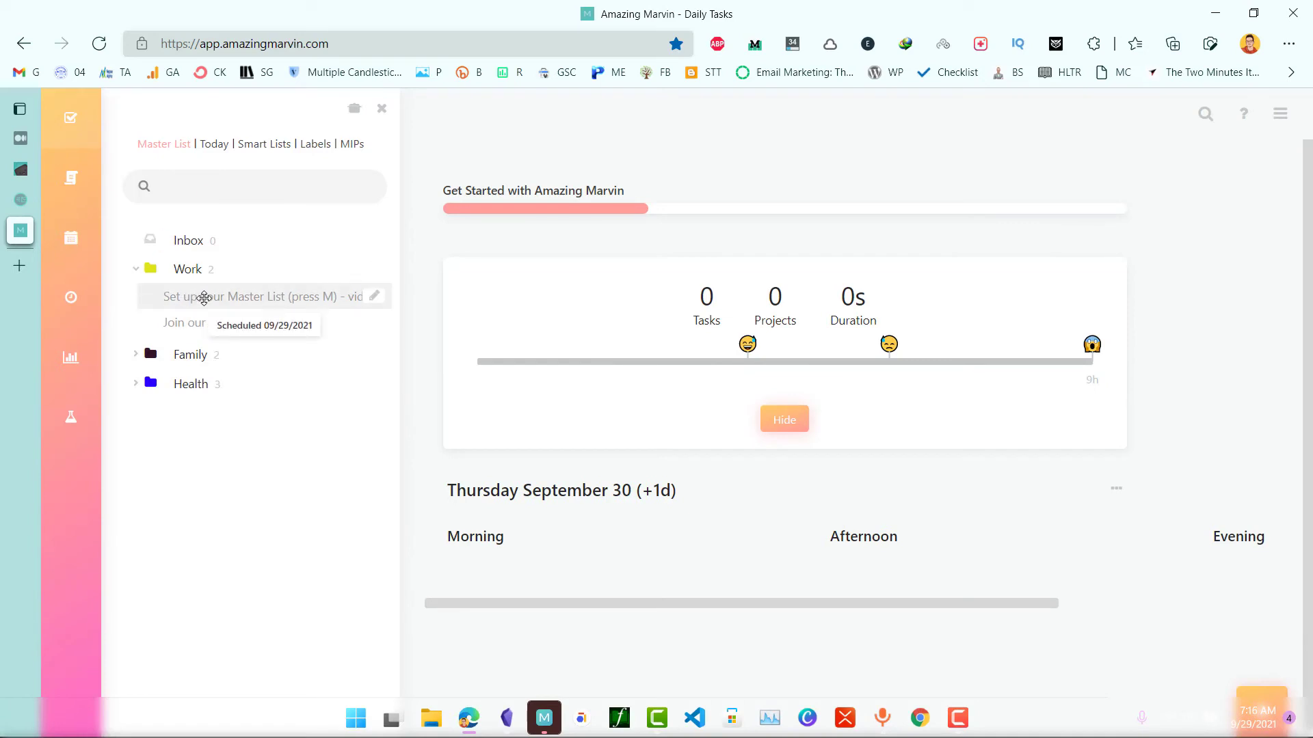
drag(204, 298, 483, 552)
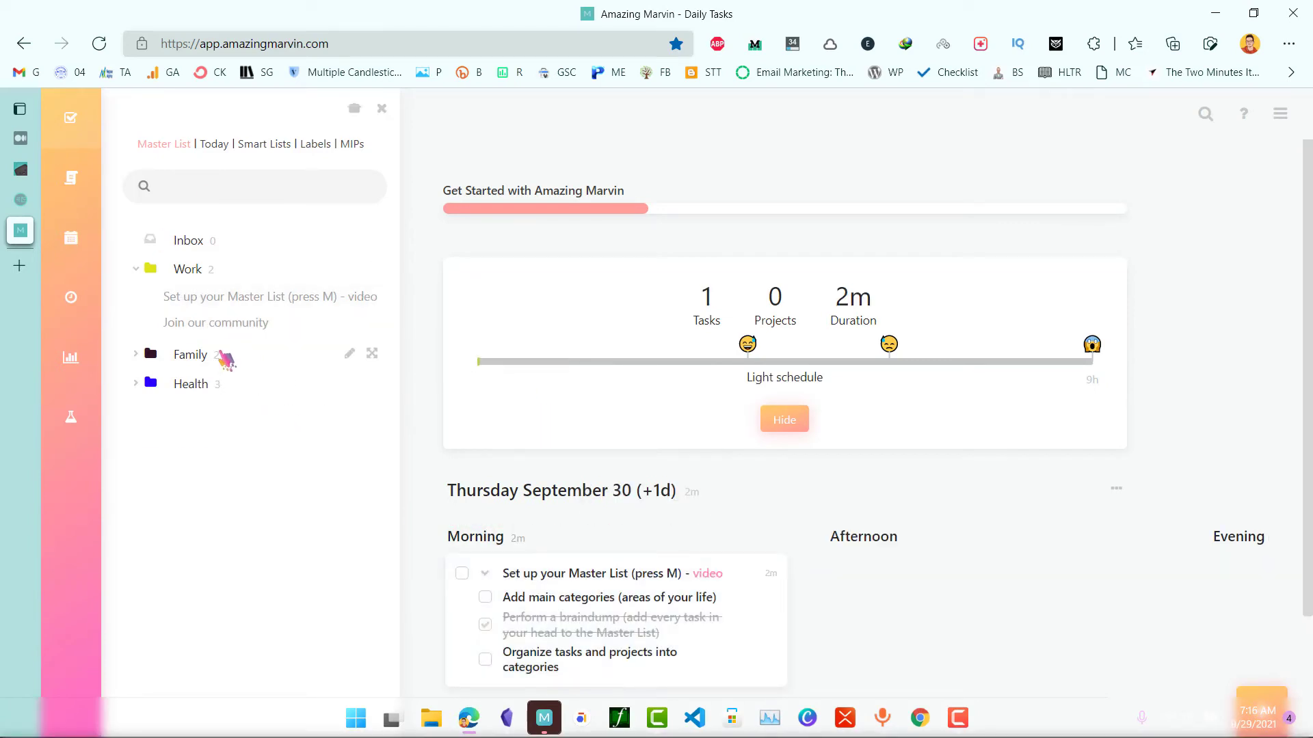
Place Select a workflow in Thursday's Afternoon and Pick a theme and style in Evening
click(226, 357)
drag(212, 381, 935, 577)
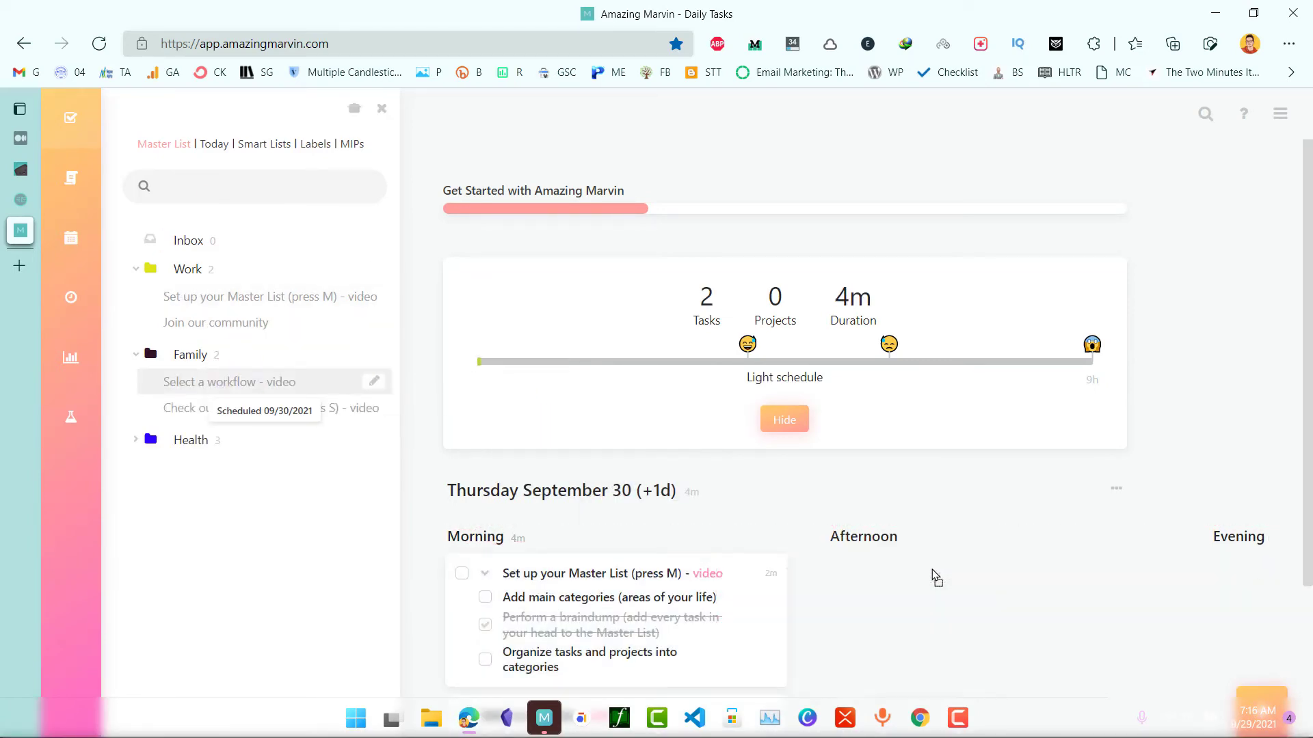
mouse_move(248, 383)
mouse_down()
mouse_move(944, 583)
mouse_move(970, 555)
mouse_up()
click(191, 441)
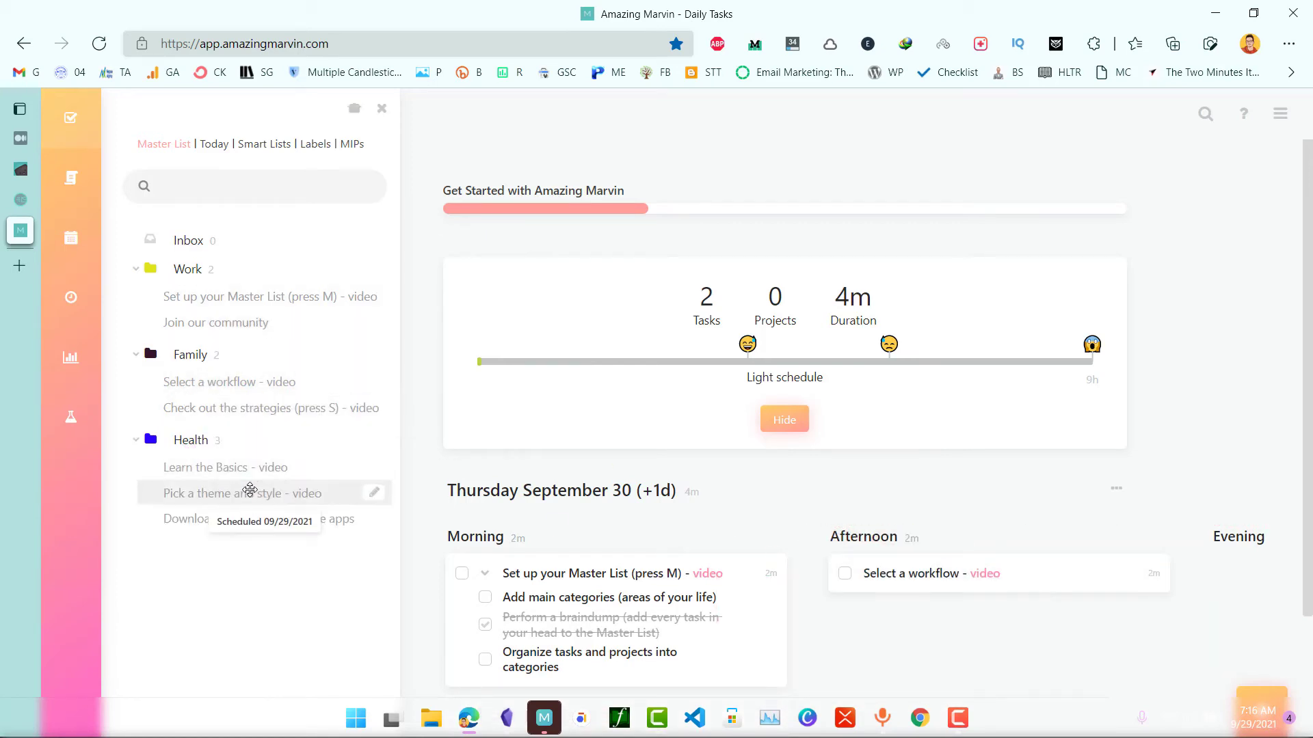
drag(251, 489, 1260, 571)
scroll(940, 450, down, 2)
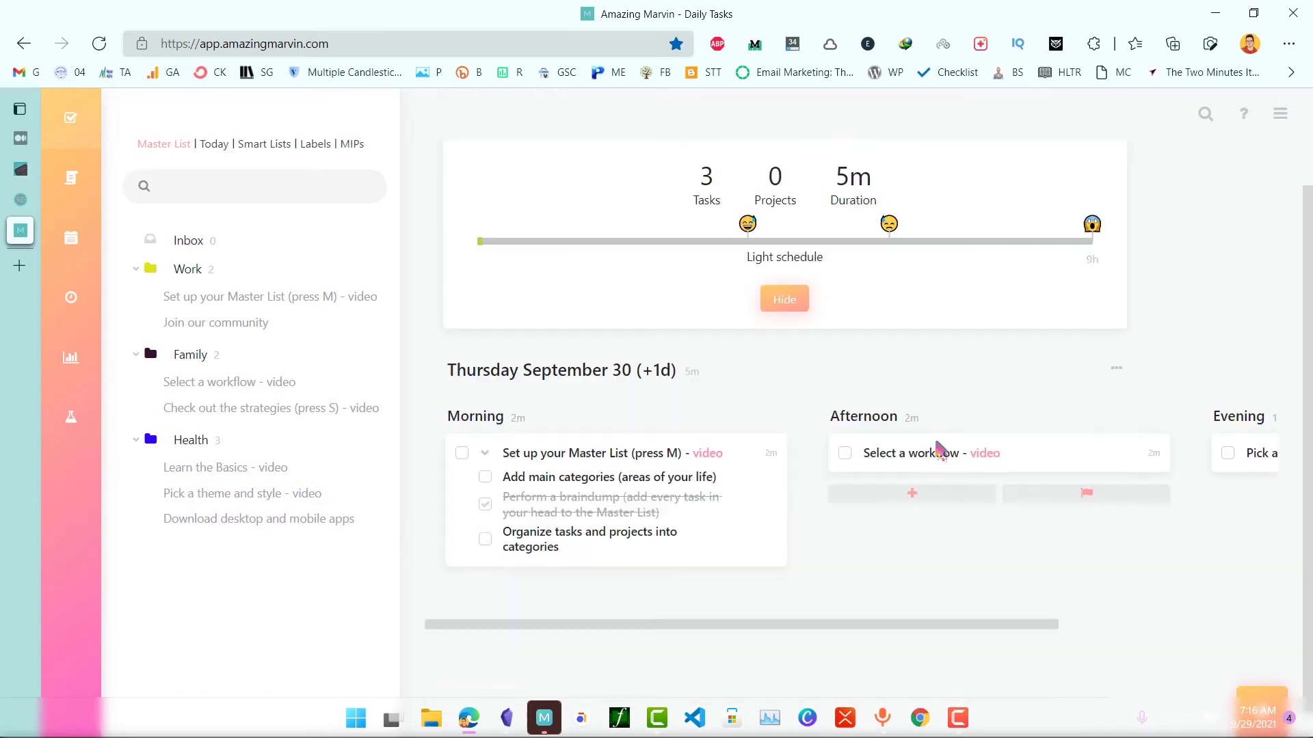
scroll(940, 450, down, 1)
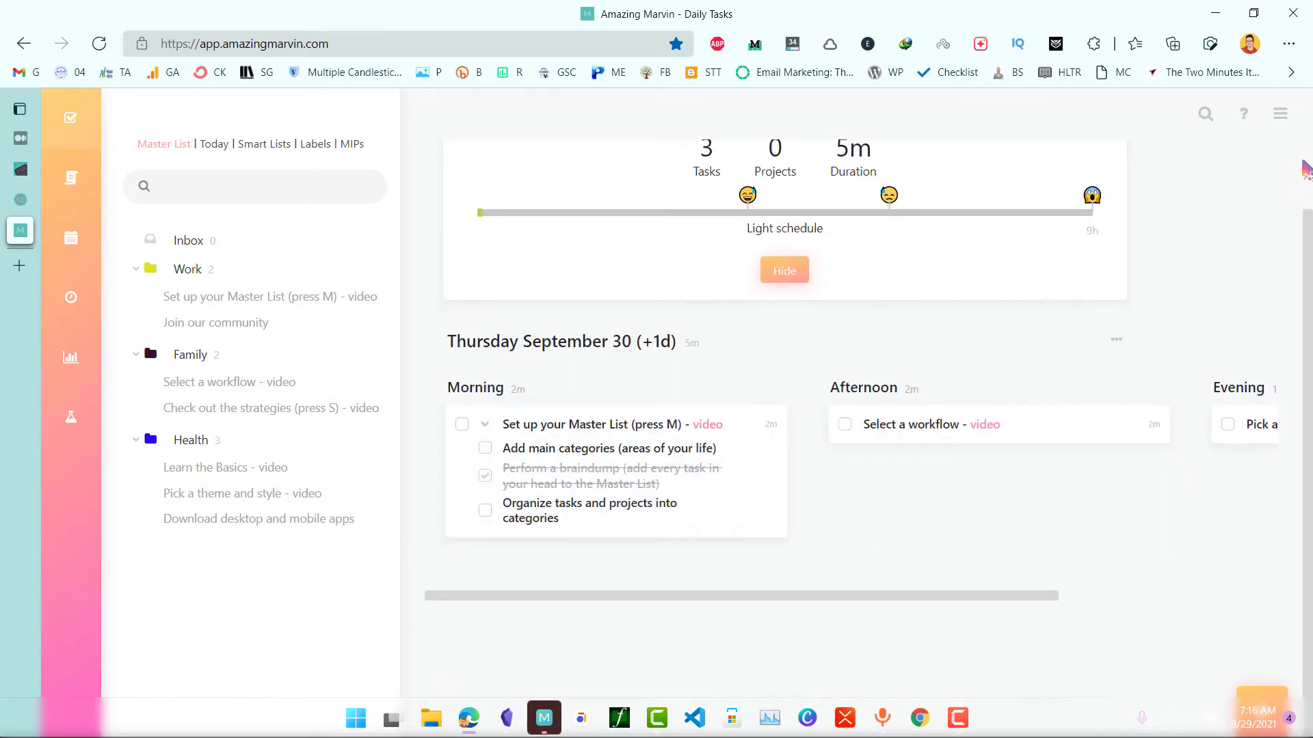
Glance through the Features/Strategies page and close it
click(1292, 118)
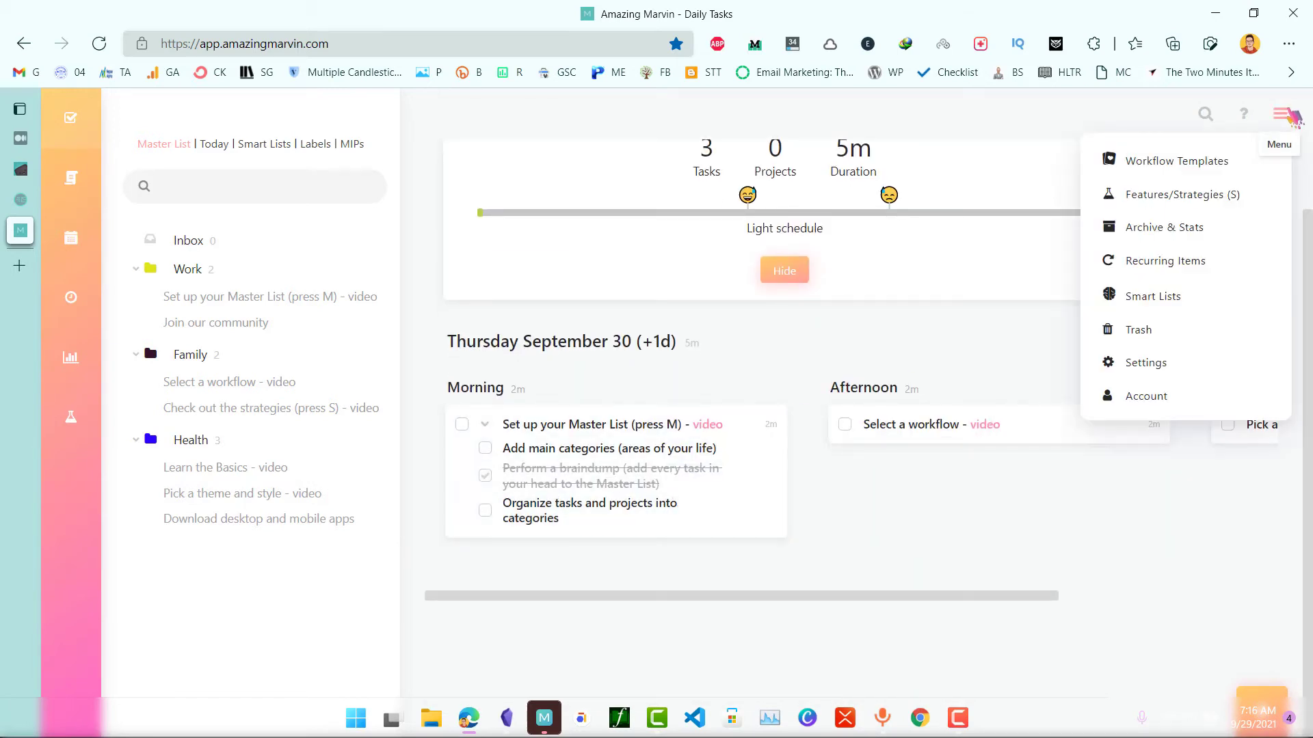
click(1167, 190)
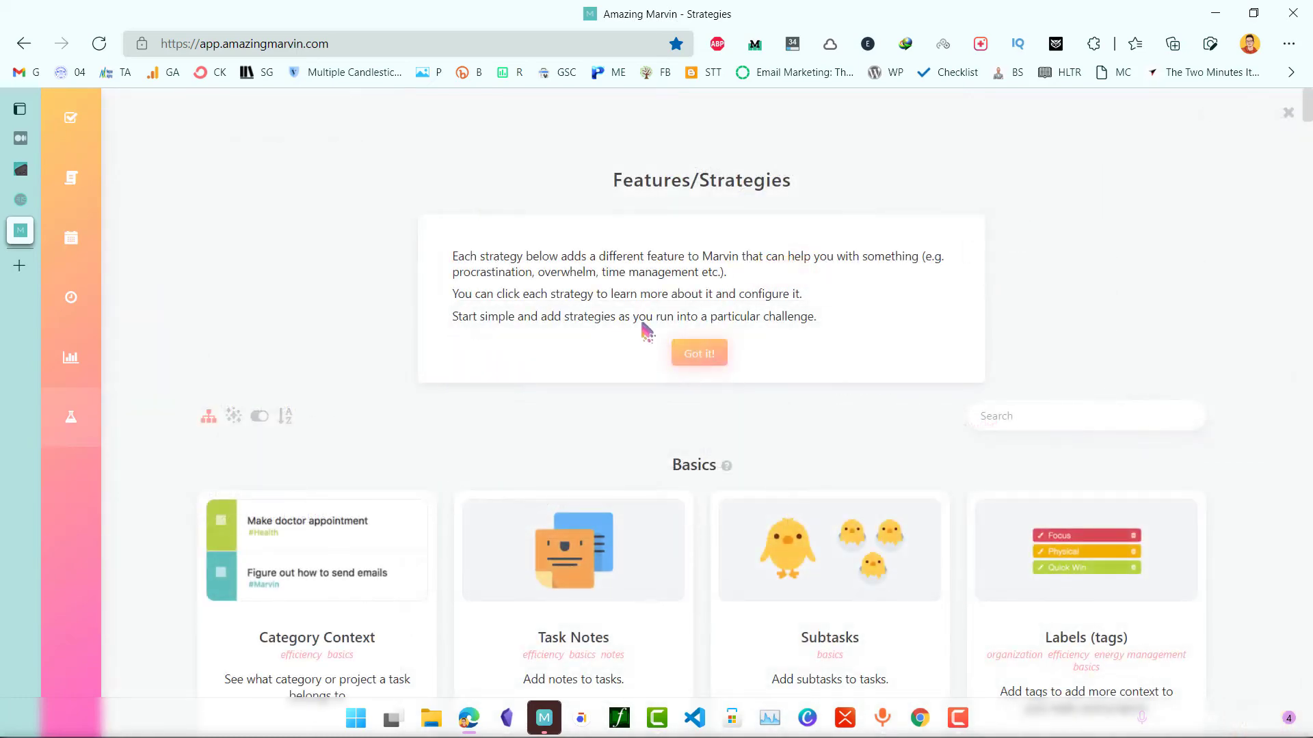
scroll(602, 328, down, 9)
scroll(547, 335, up, 6)
scroll(661, 288, down, 7)
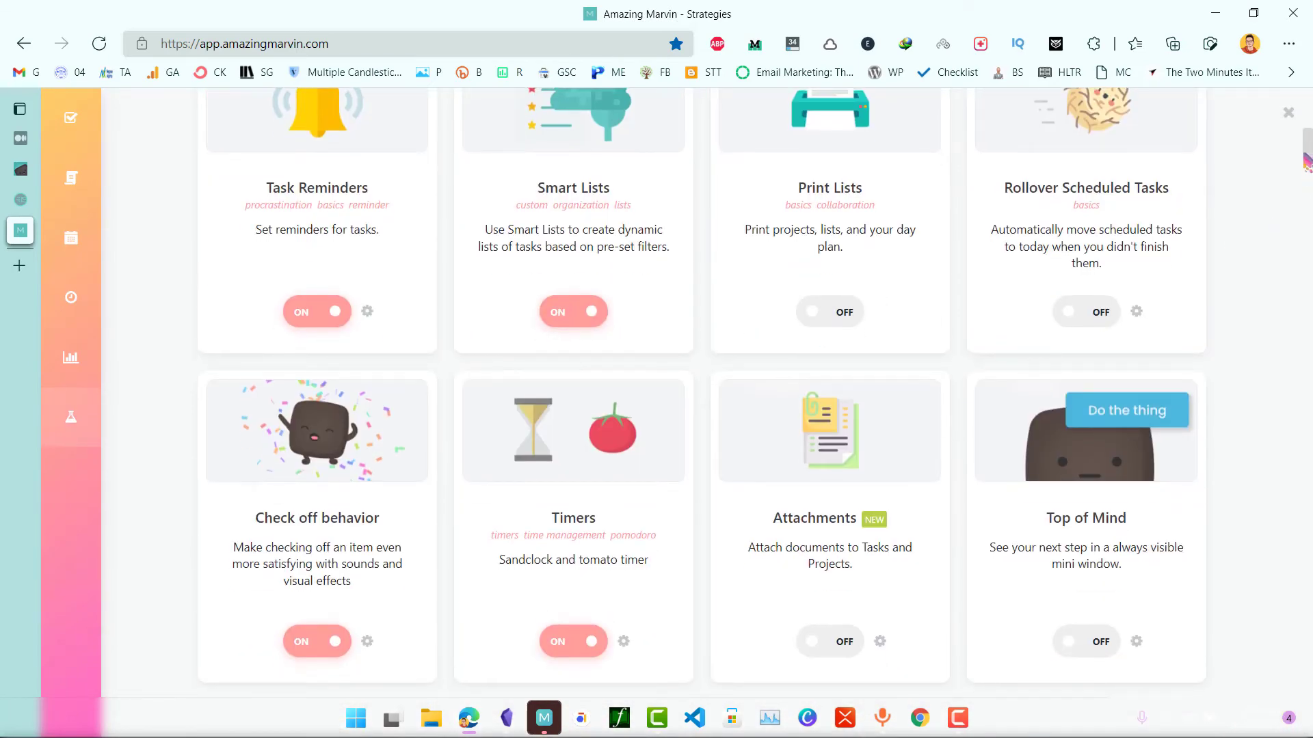
key(Escape)
Activate the Ultimate GTD template from the Methodologies section of Workflow Templates
click(1280, 114)
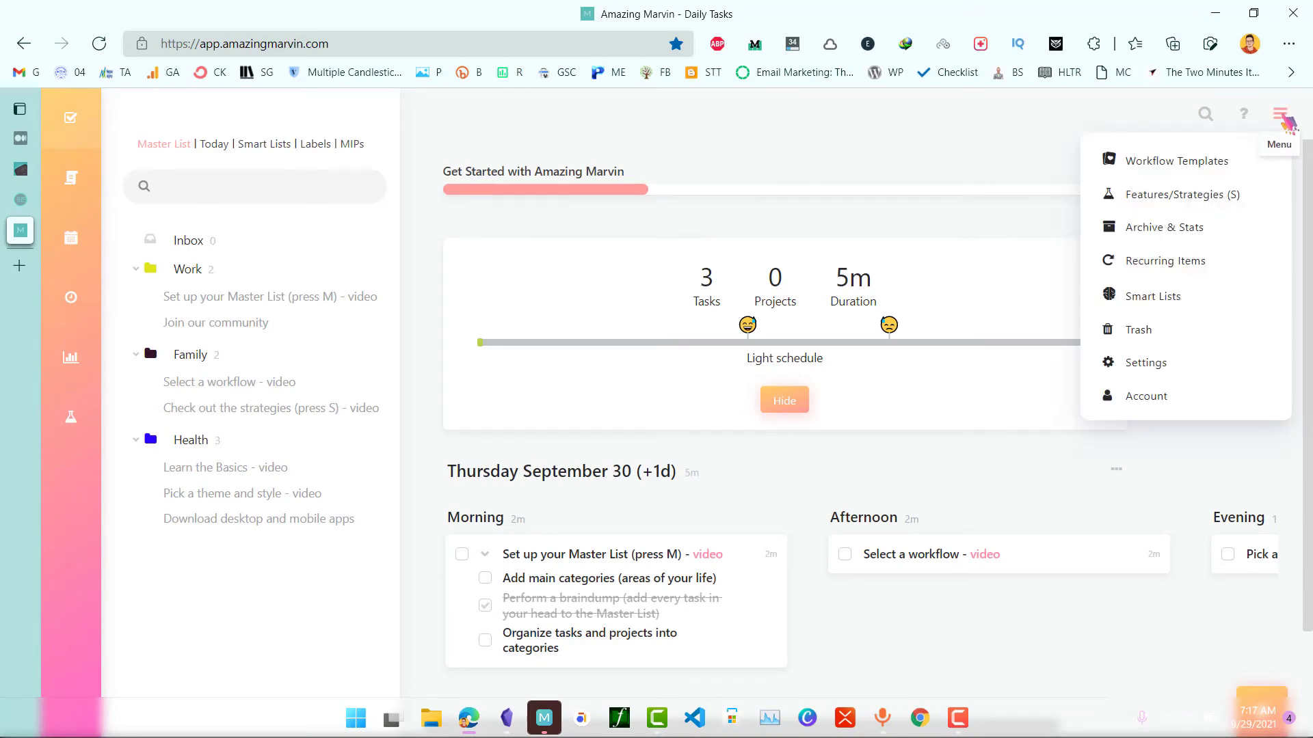
click(1213, 178)
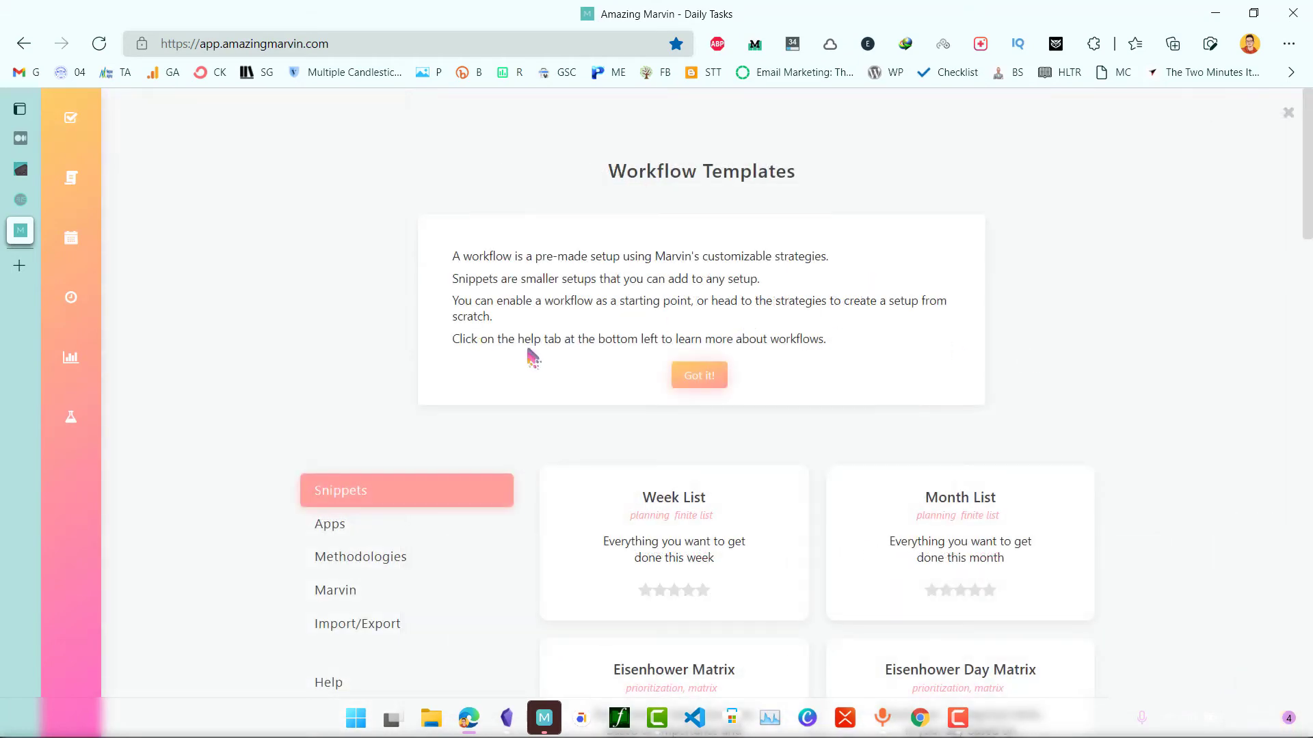
scroll(479, 356, down, 4)
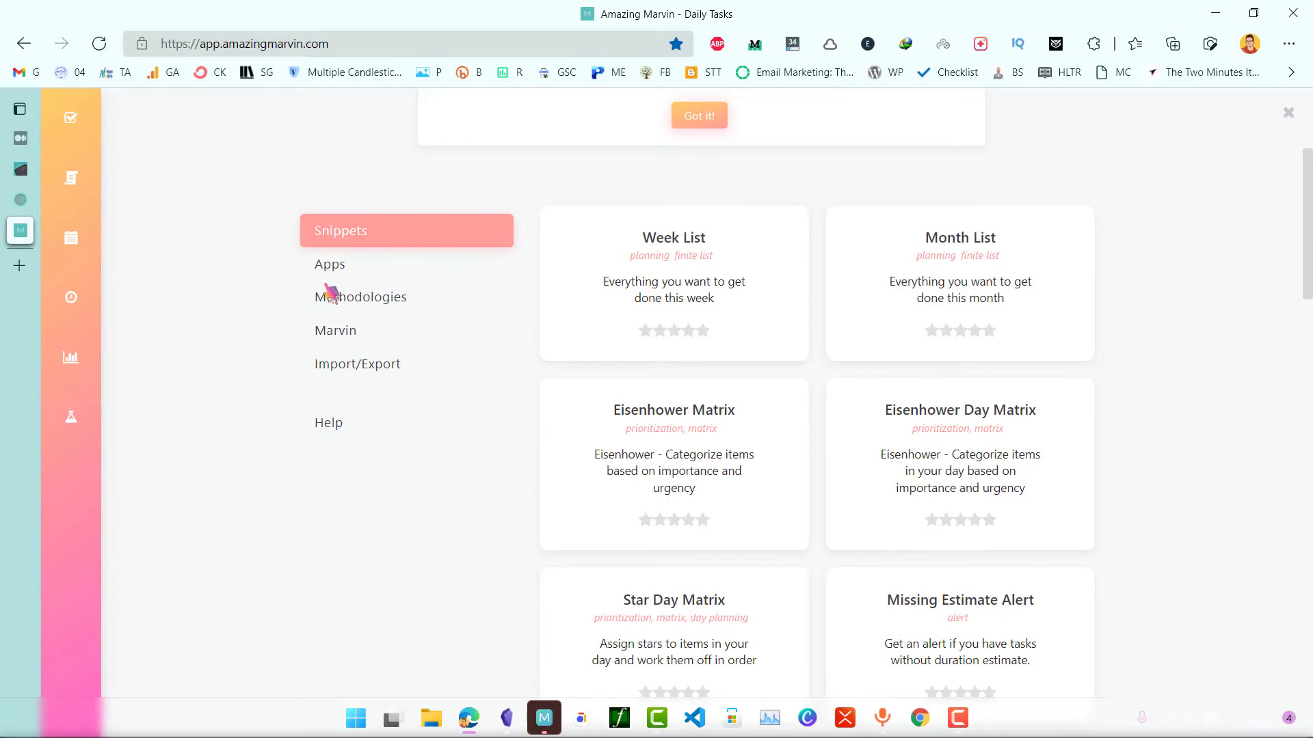
click(360, 298)
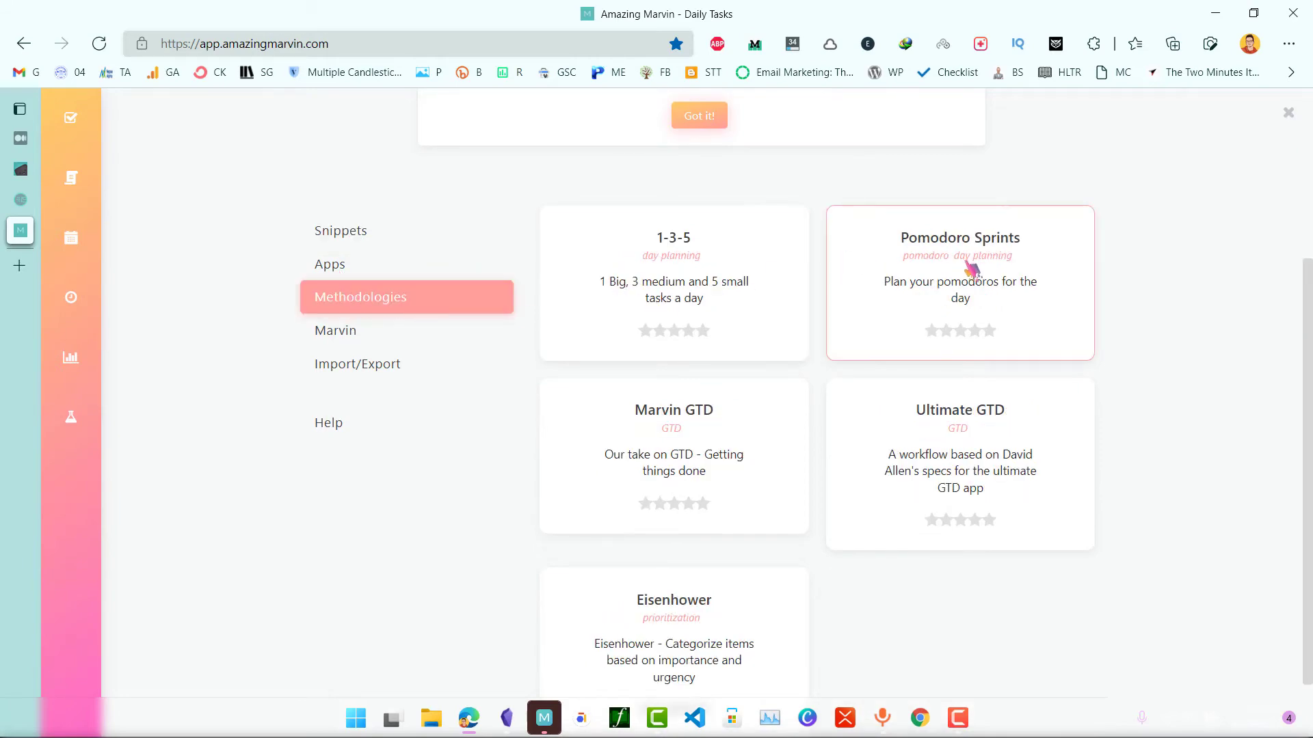
click(982, 463)
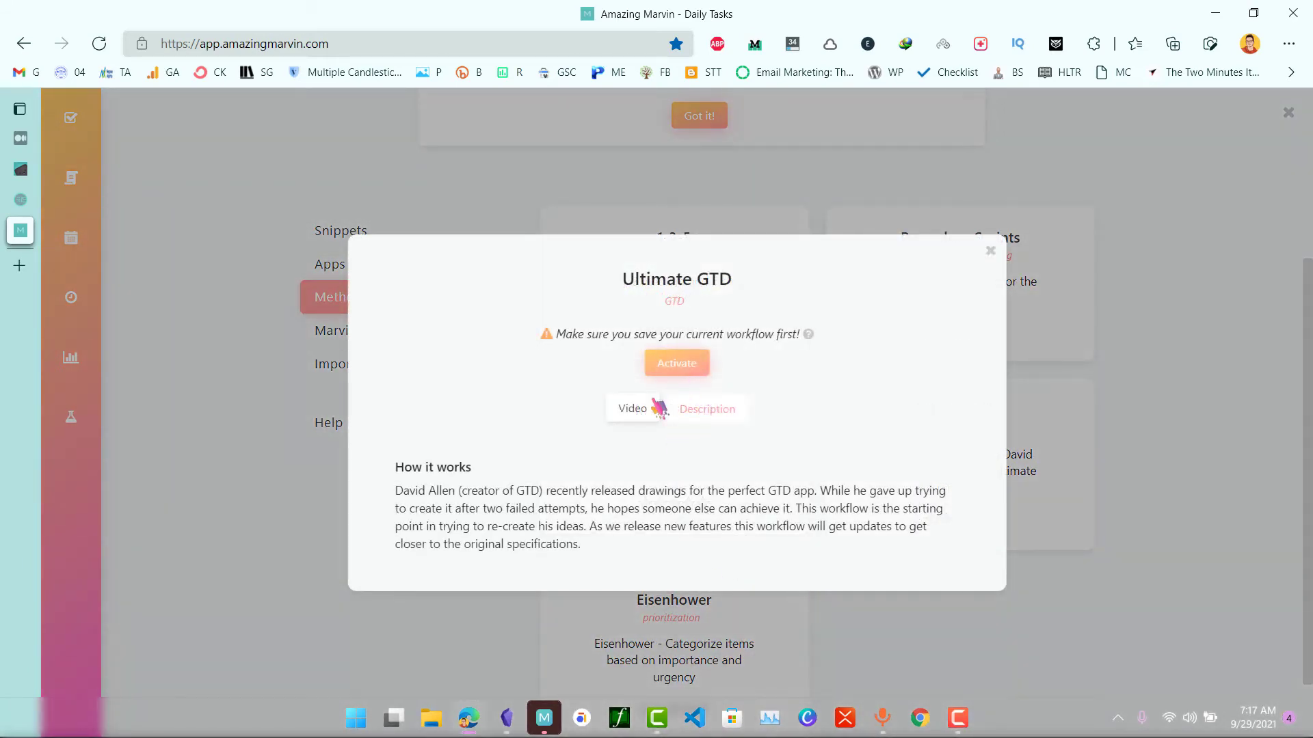
click(676, 363)
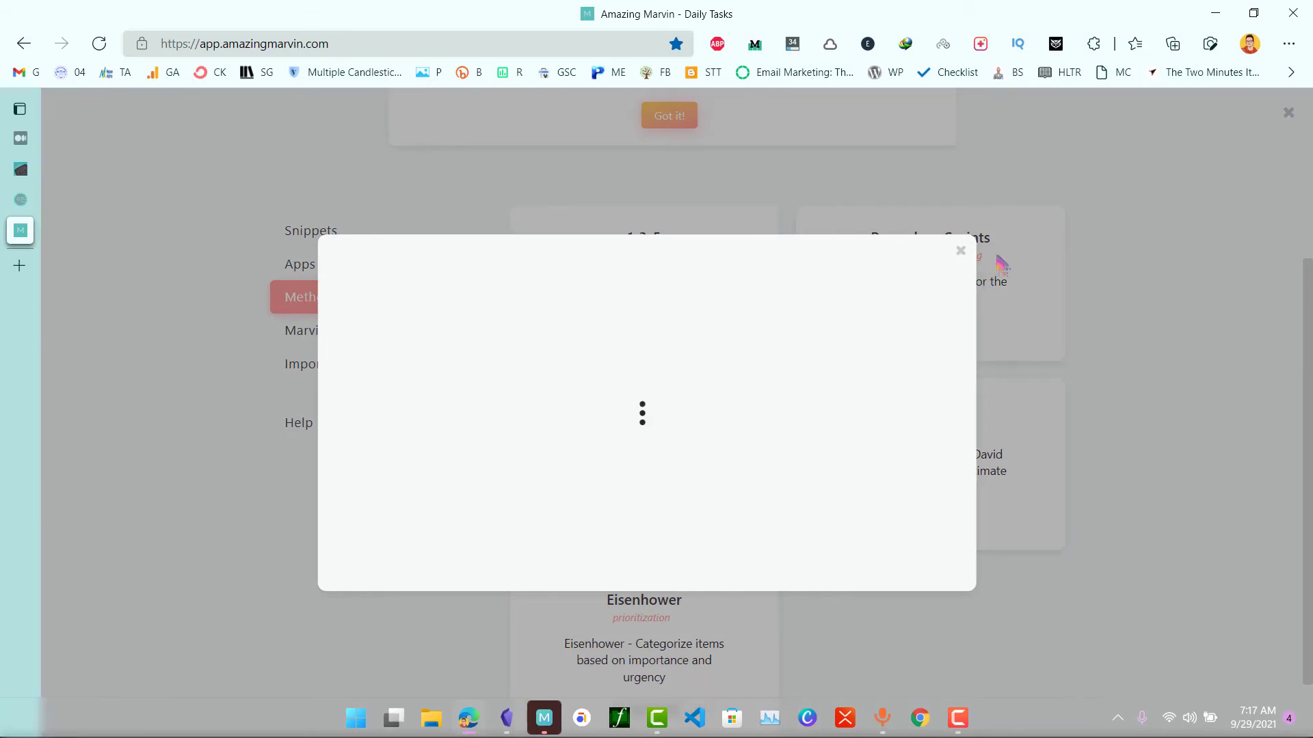
click(960, 252)
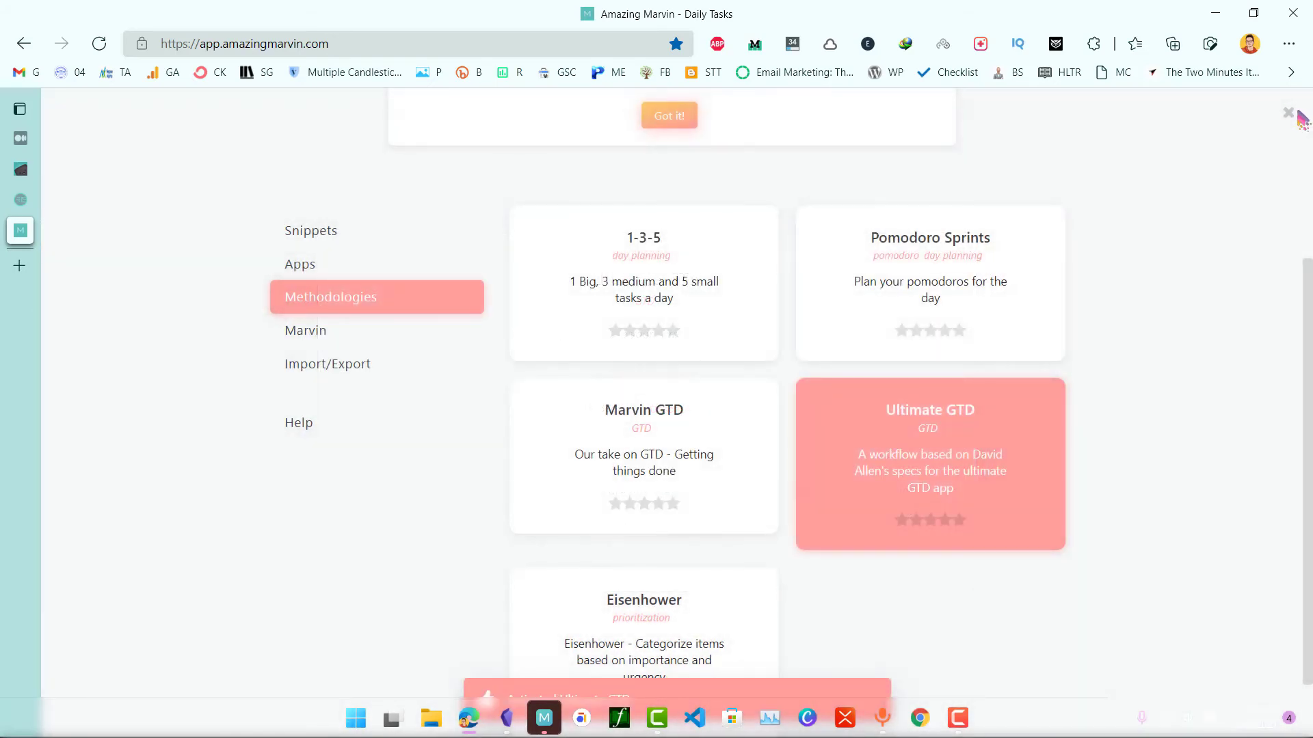
click(1295, 117)
scroll(595, 326, down, 1)
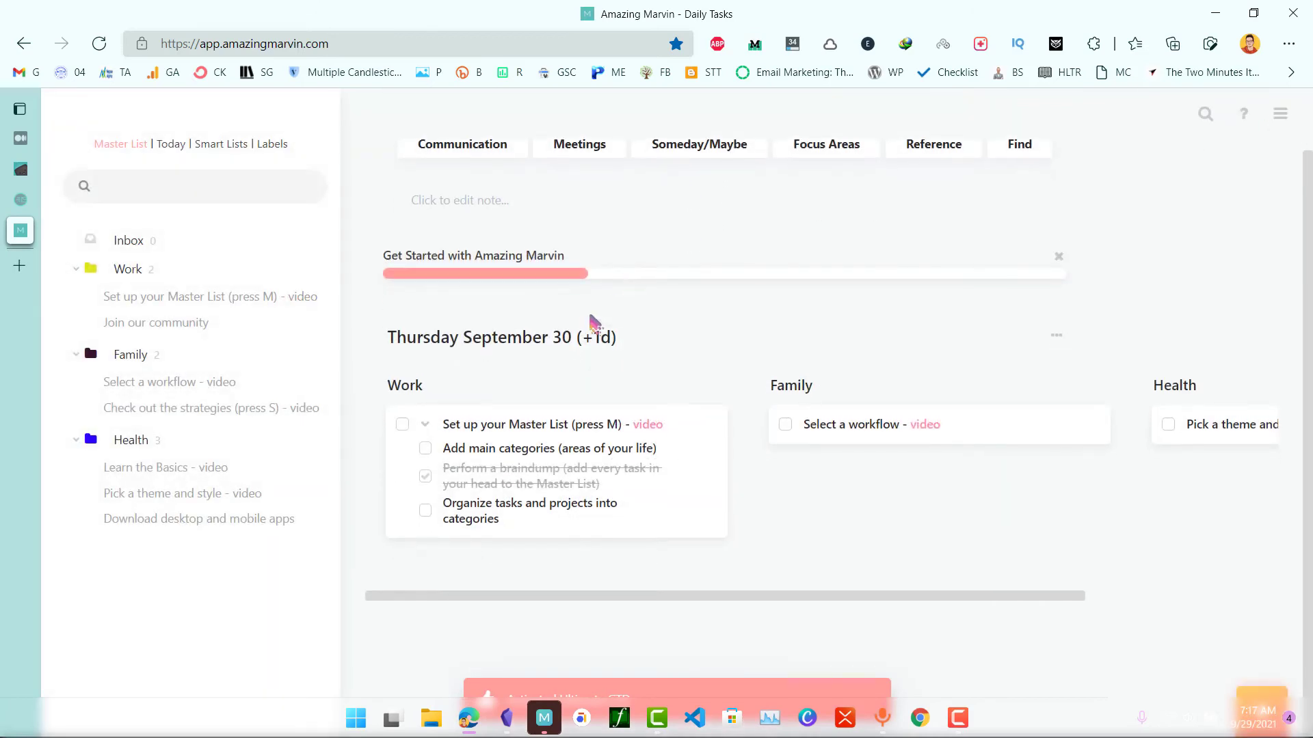
scroll(640, 199, up, 1)
Browse the Methodologies workflow templates, previewing the Eisenhower and Pomodoro Sprints details
click(1280, 113)
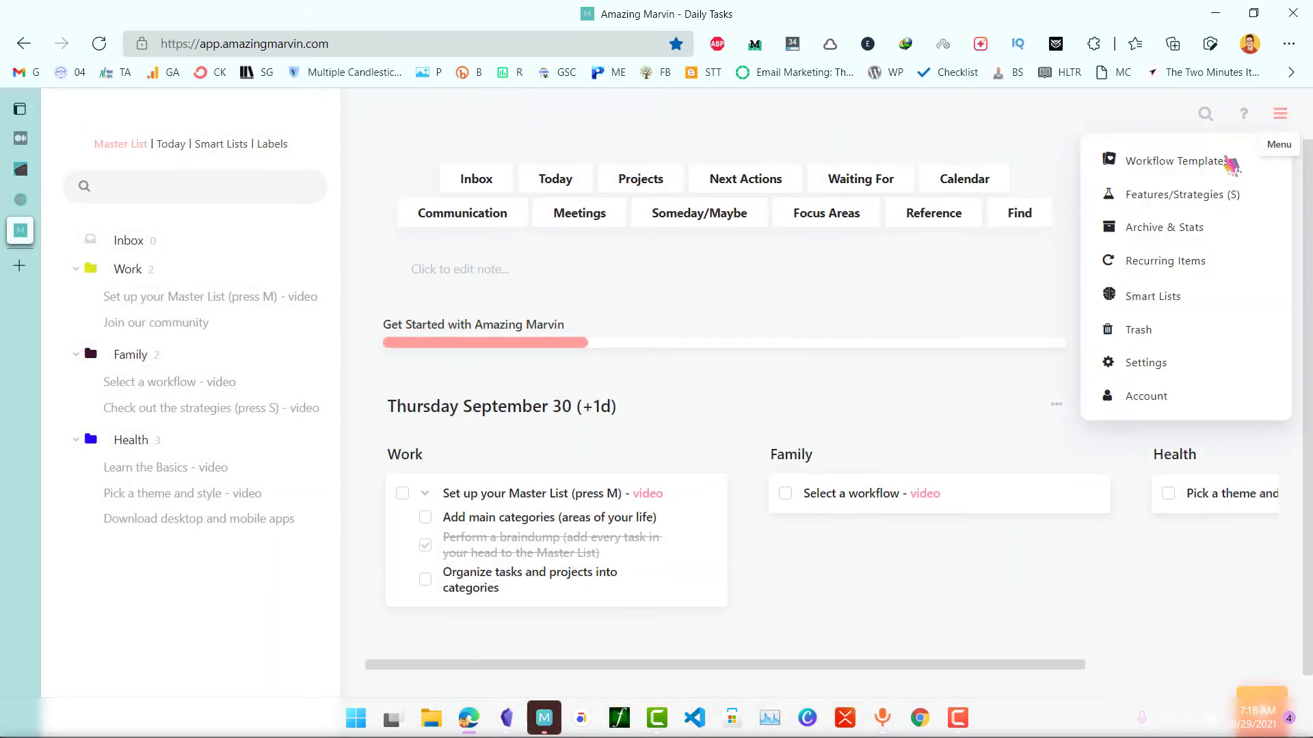
click(1173, 162)
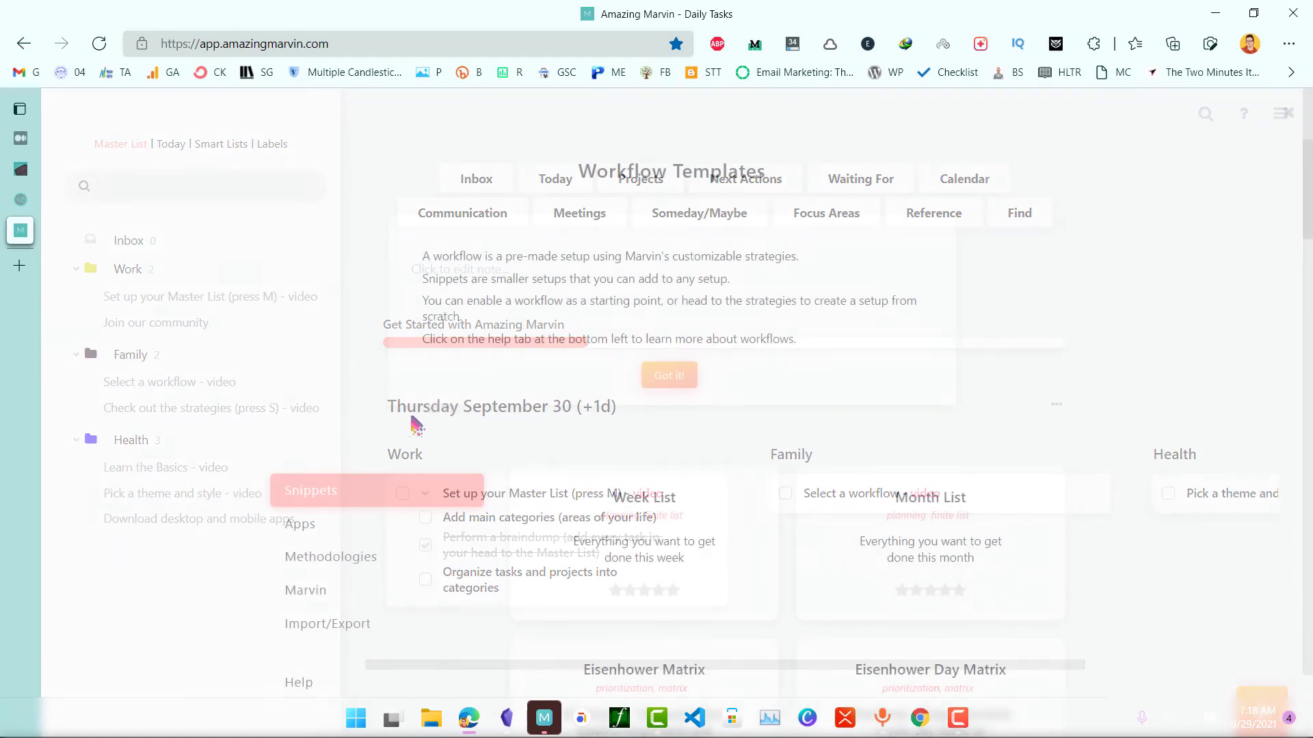
scroll(779, 379, down, 4)
scroll(779, 379, down, 2)
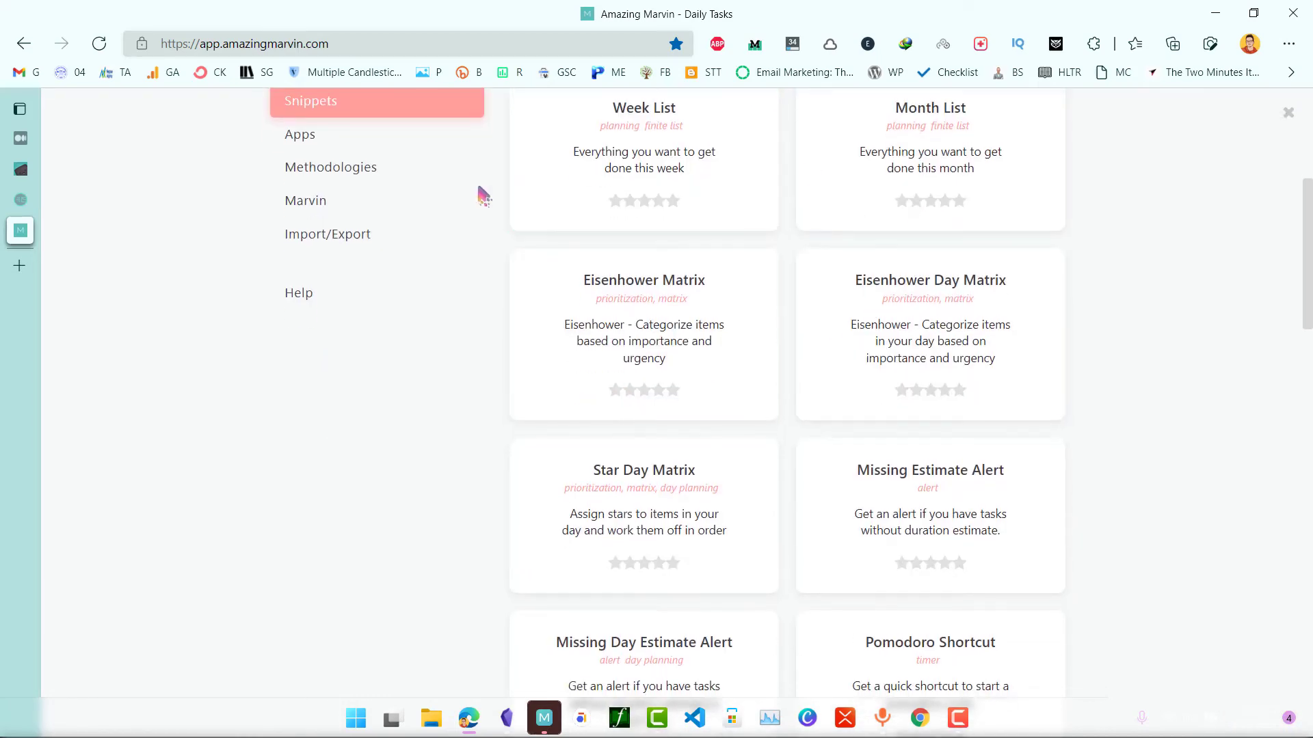
click(337, 176)
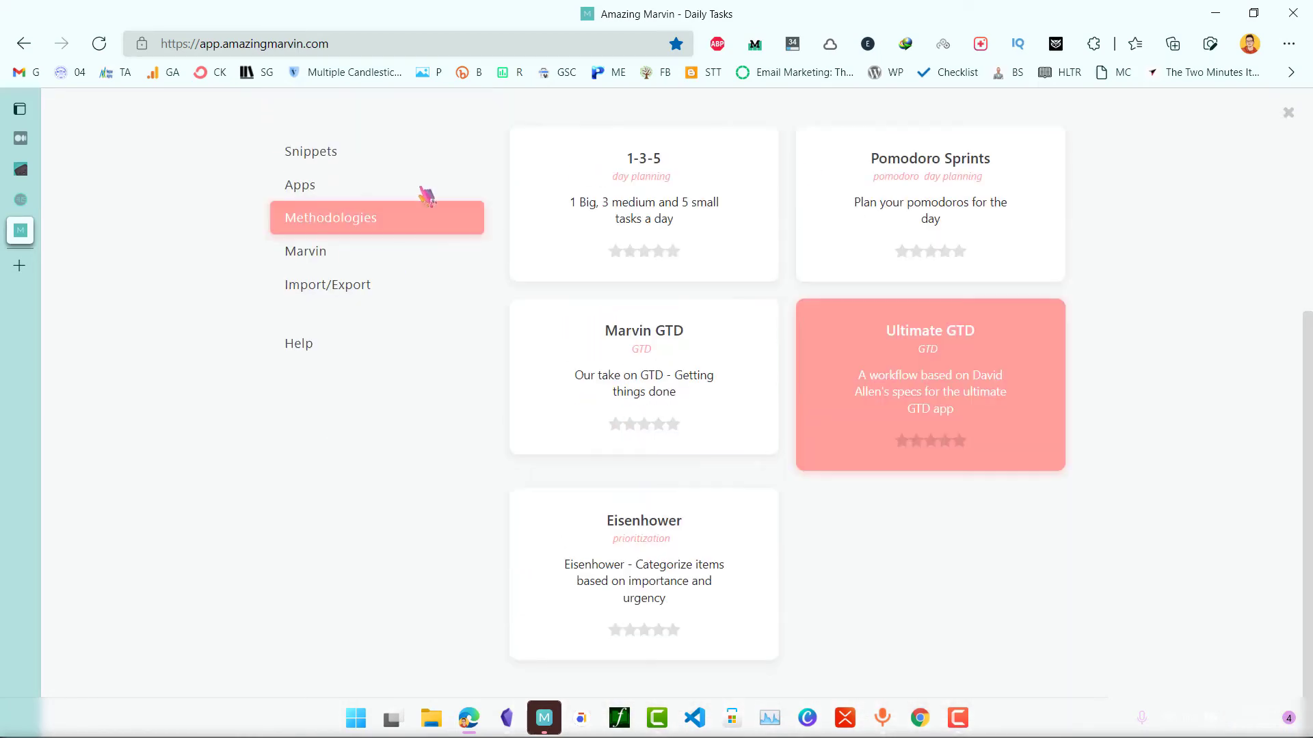
click(636, 598)
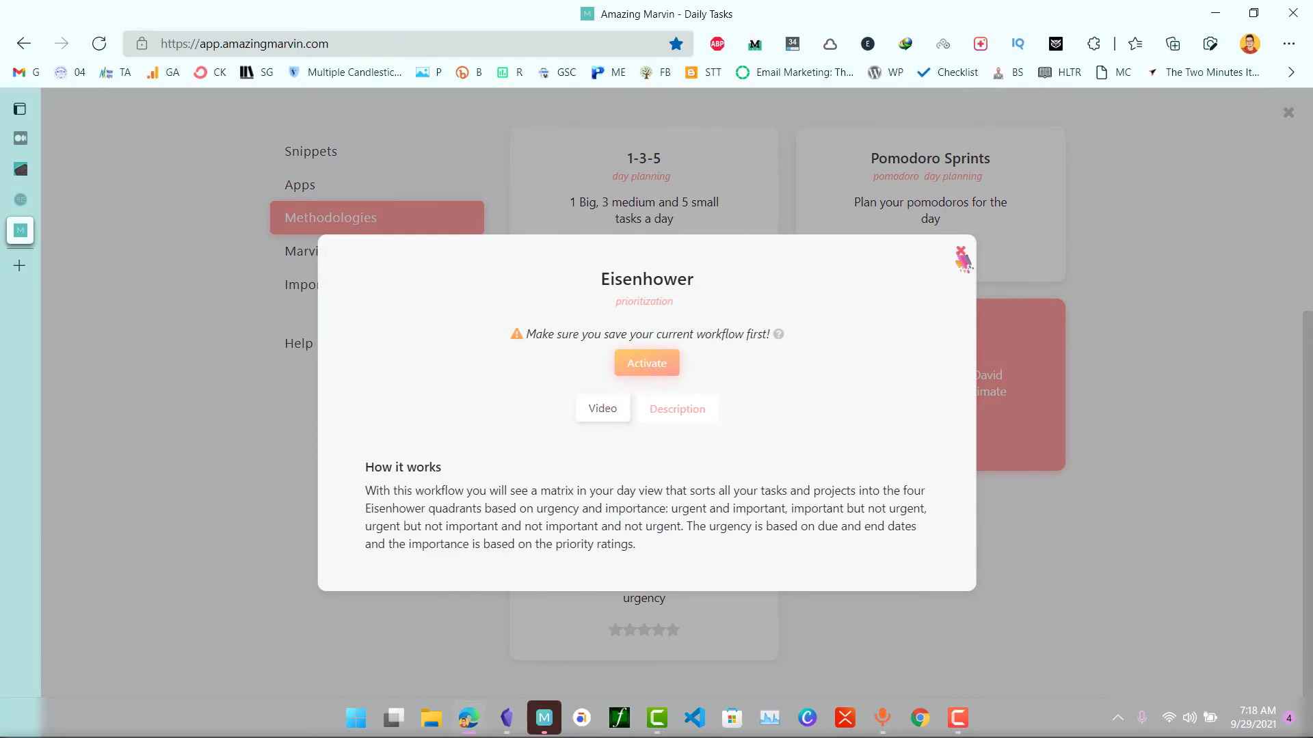
click(960, 251)
click(950, 249)
click(721, 205)
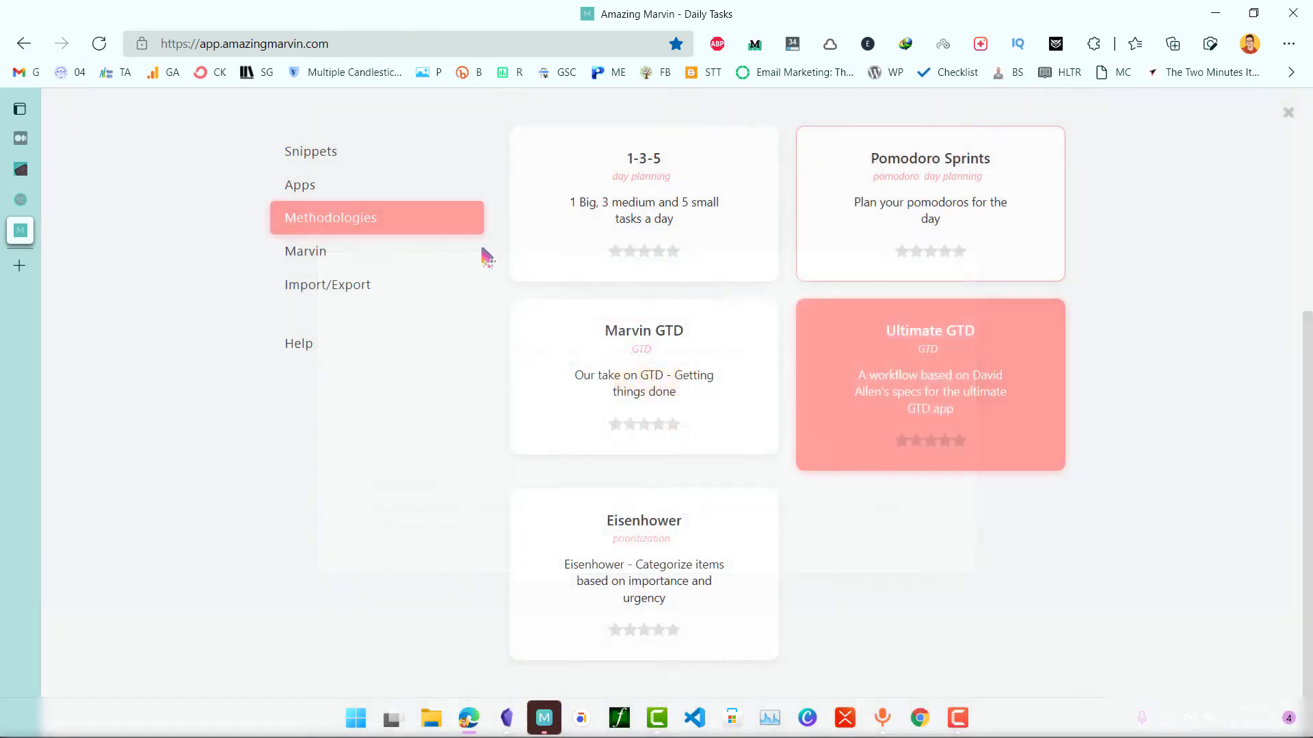
Look over the Marvin and Import/Export template sections, then close the templates page
click(345, 254)
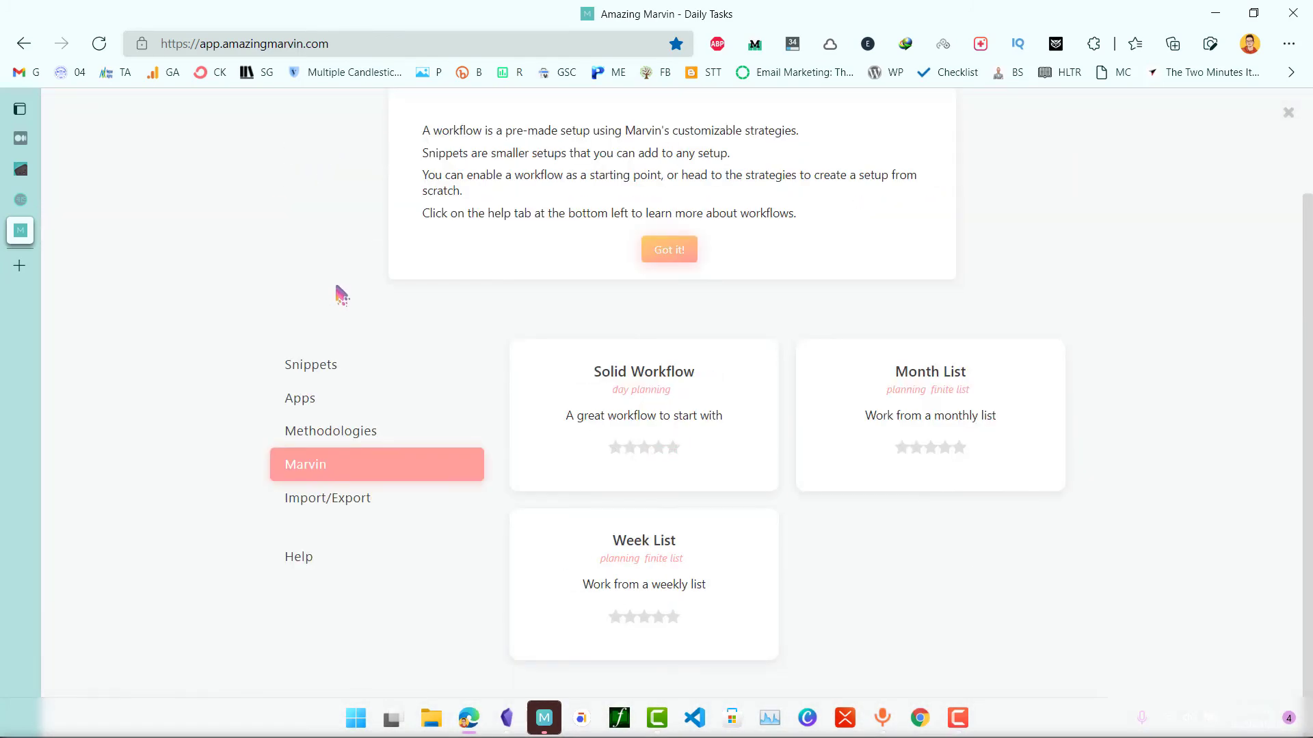
click(333, 503)
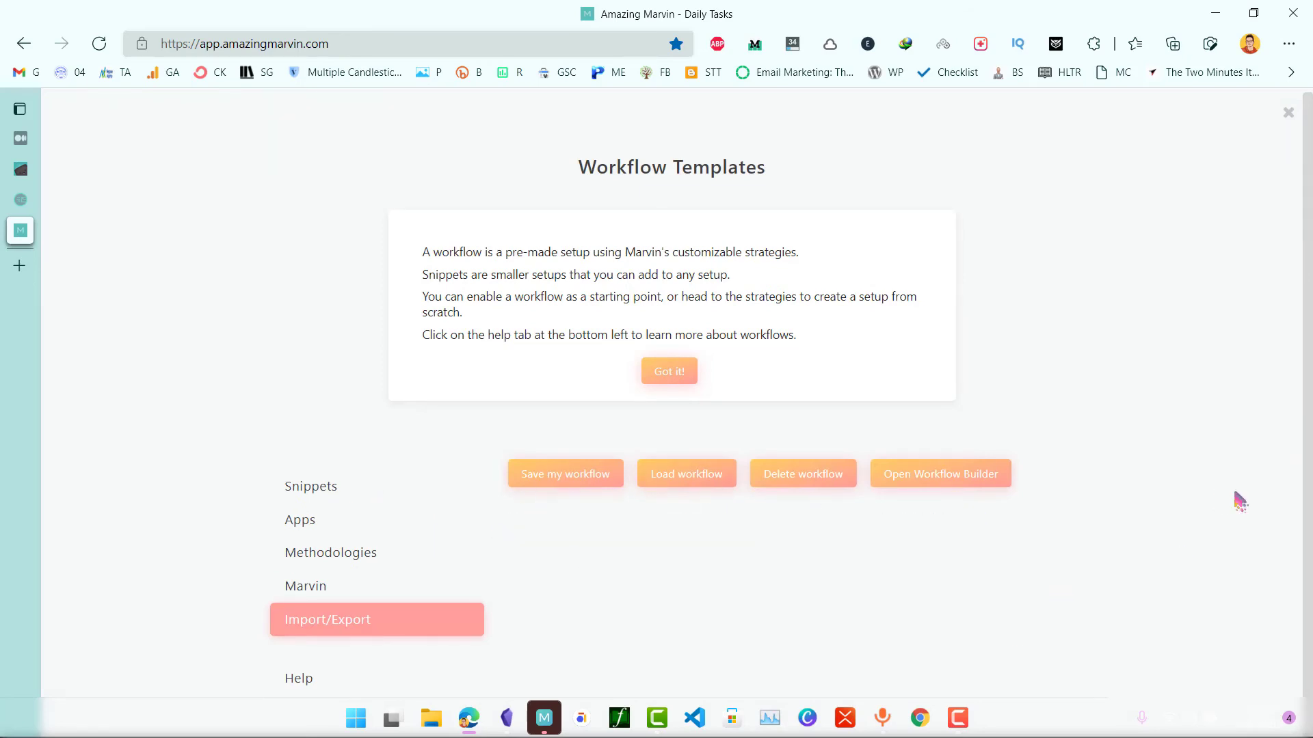
key(Escape)
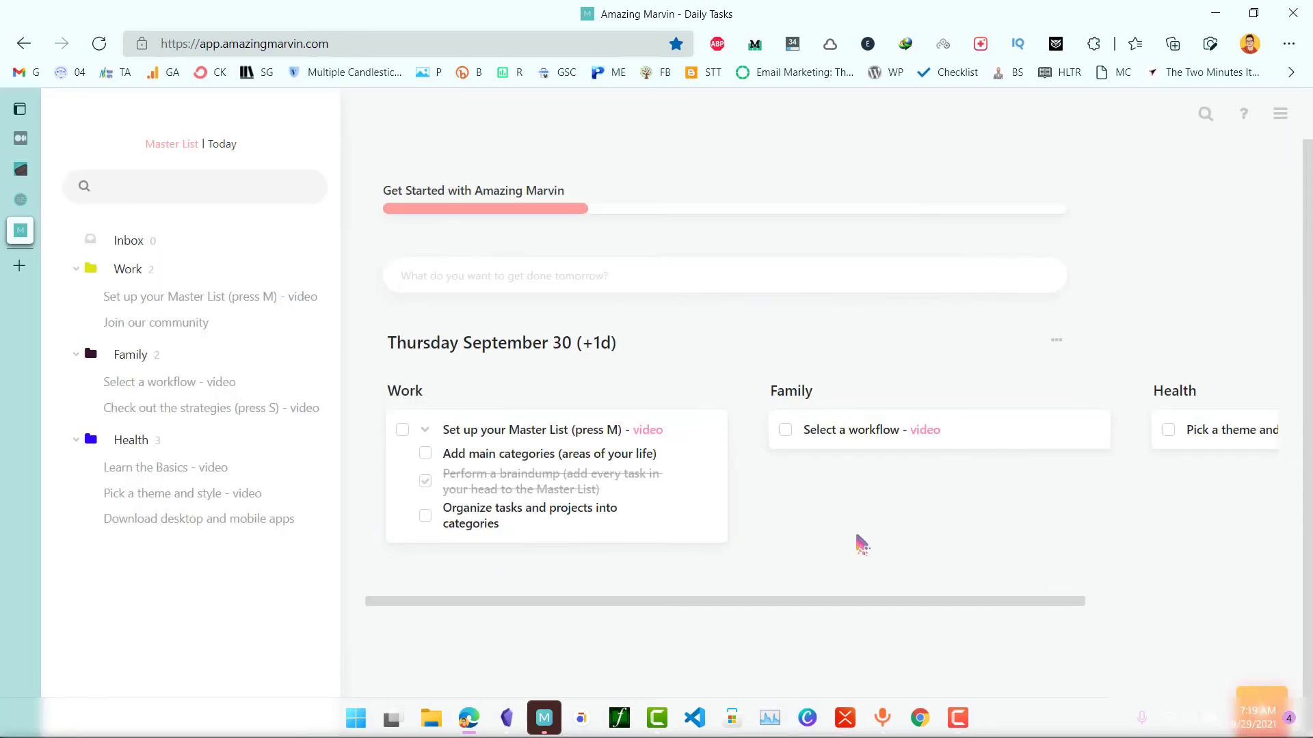
Activate the TickTick workflow template from the Apps templates
click(1280, 114)
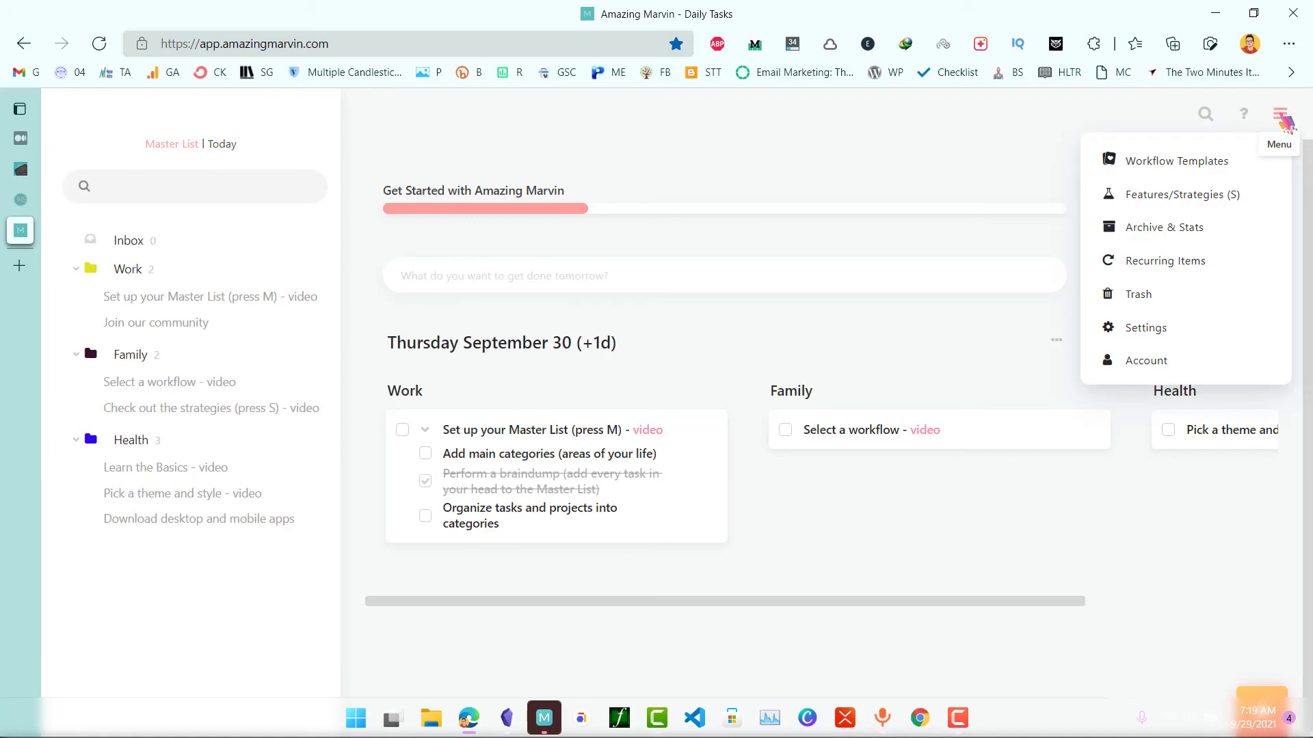
click(1226, 176)
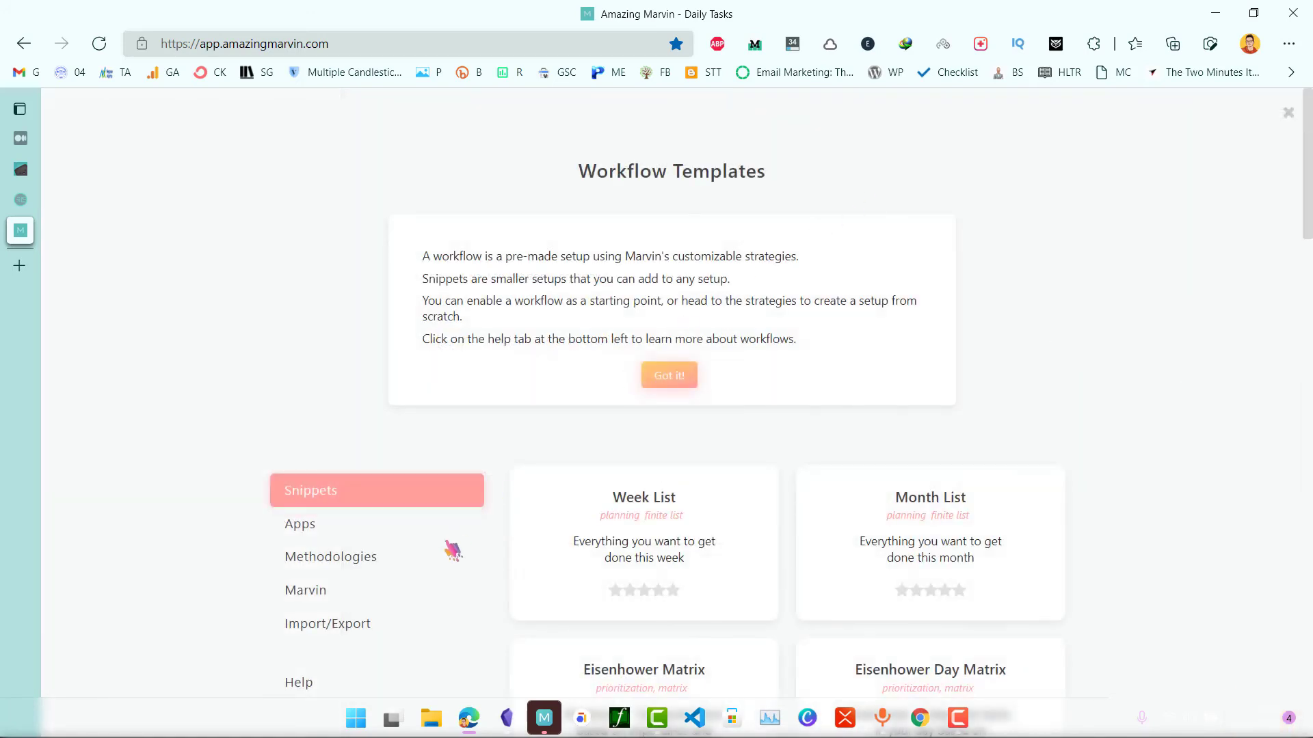
click(367, 532)
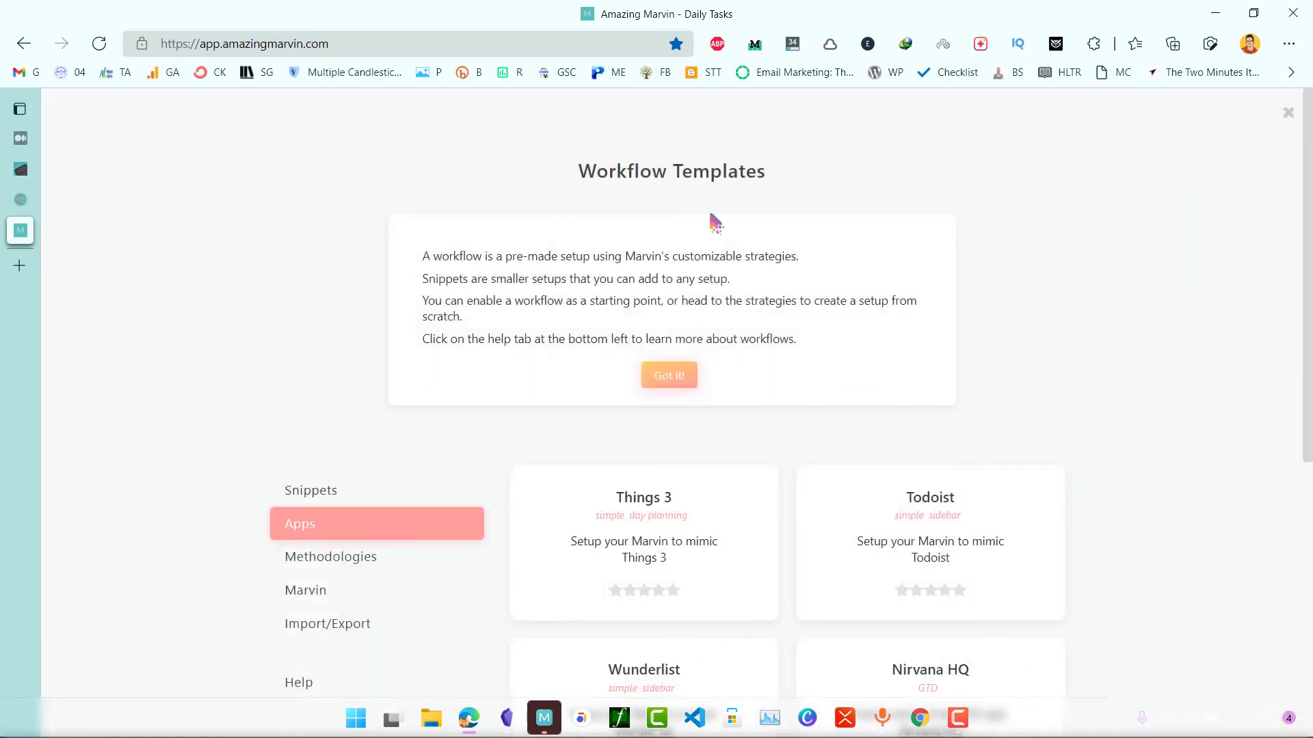
scroll(786, 478, down, 7)
scroll(650, 513, up, 3)
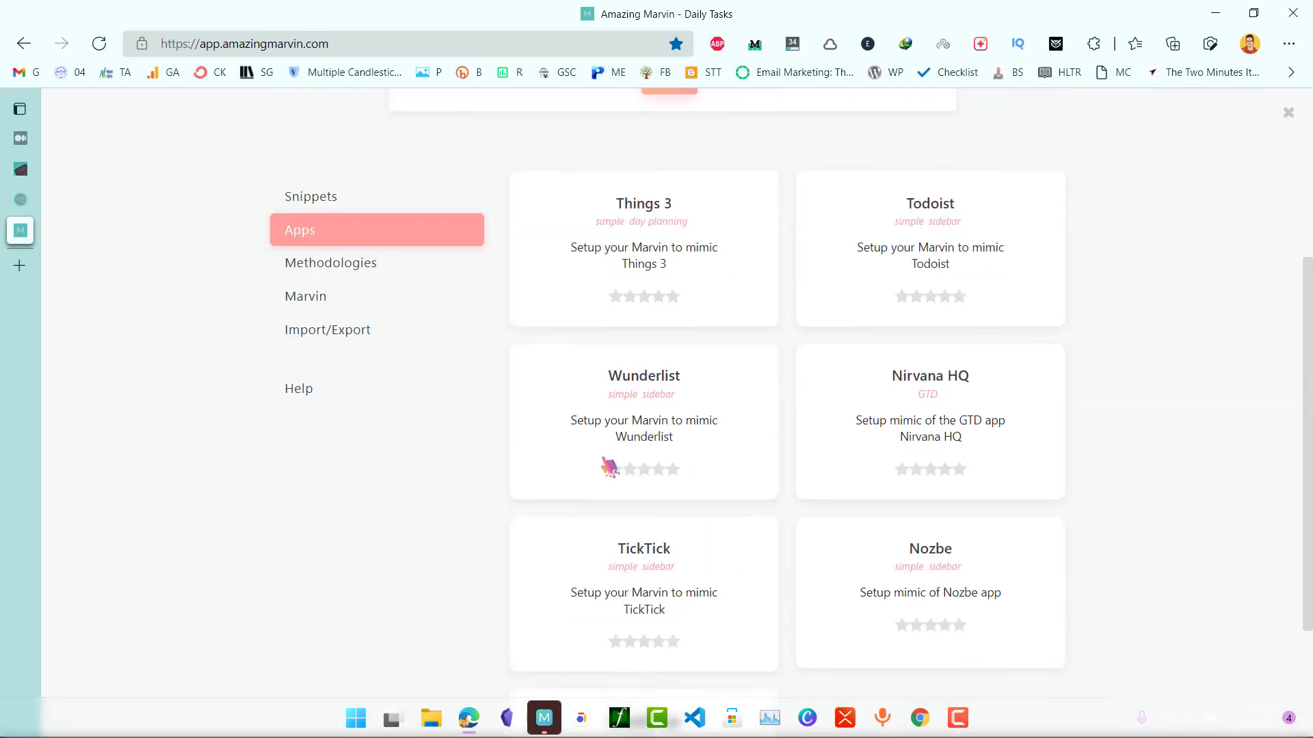
scroll(1120, 518, up, 5)
scroll(834, 330, down, 7)
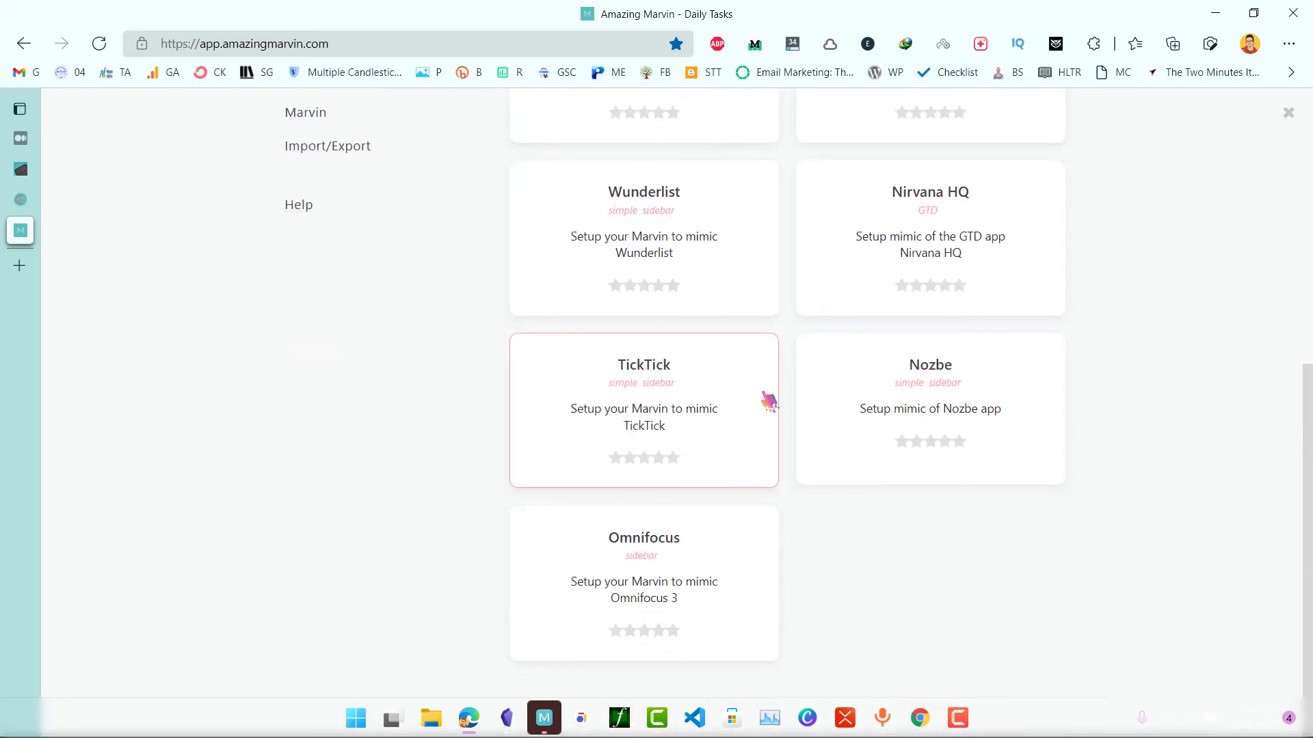
click(713, 419)
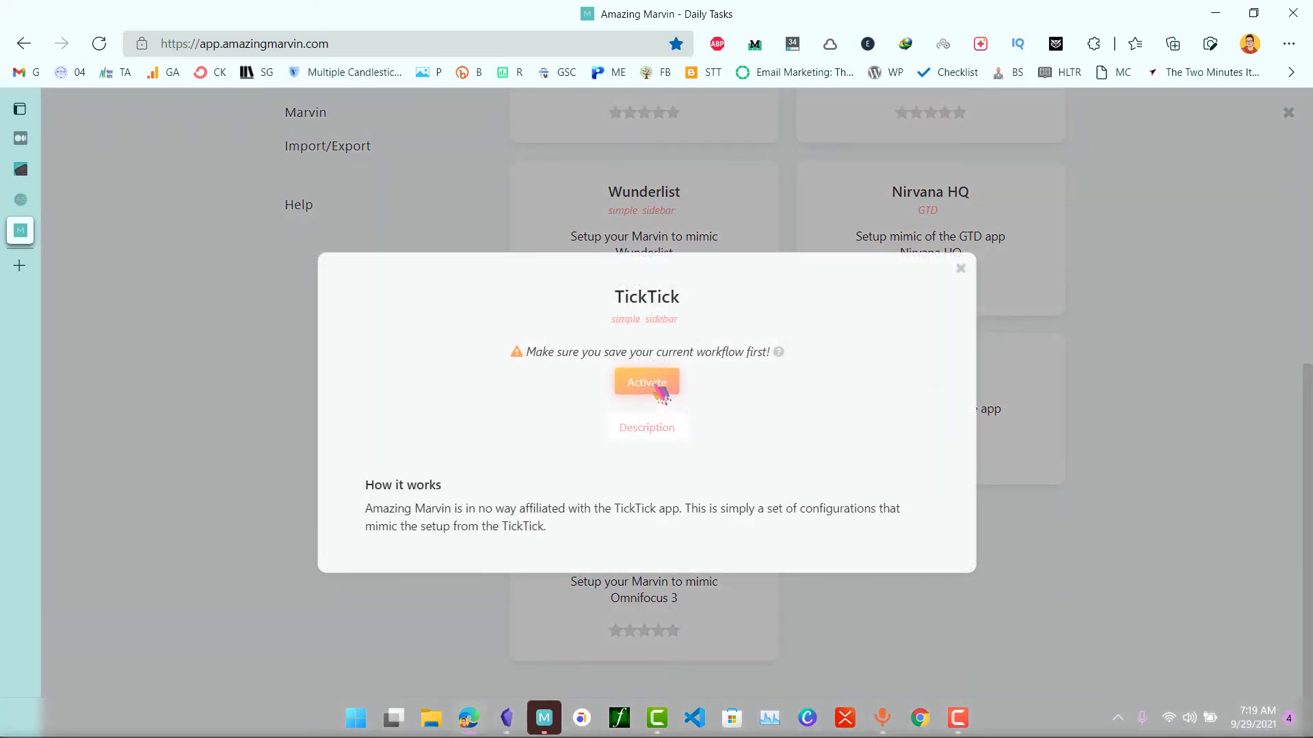
click(655, 387)
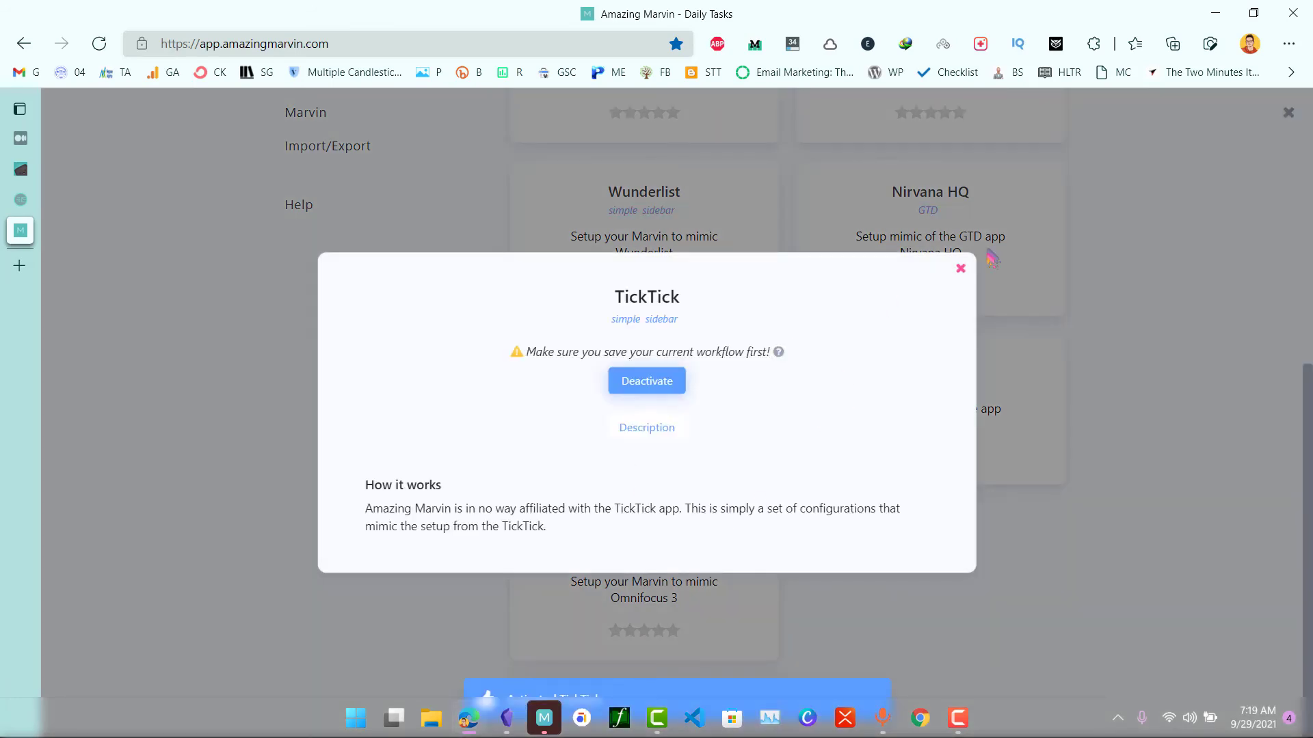
click(963, 273)
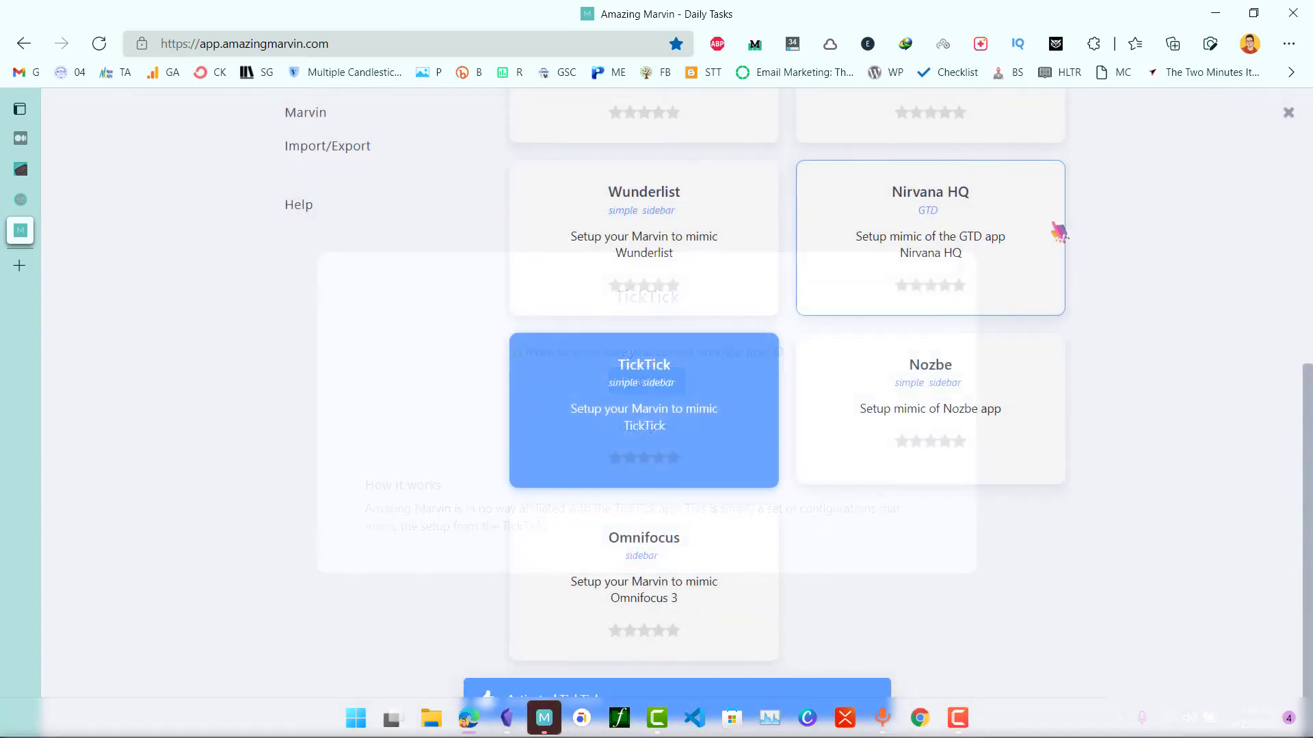
Show the navigation sidebar, view All tasks, then return to Today
click(1294, 116)
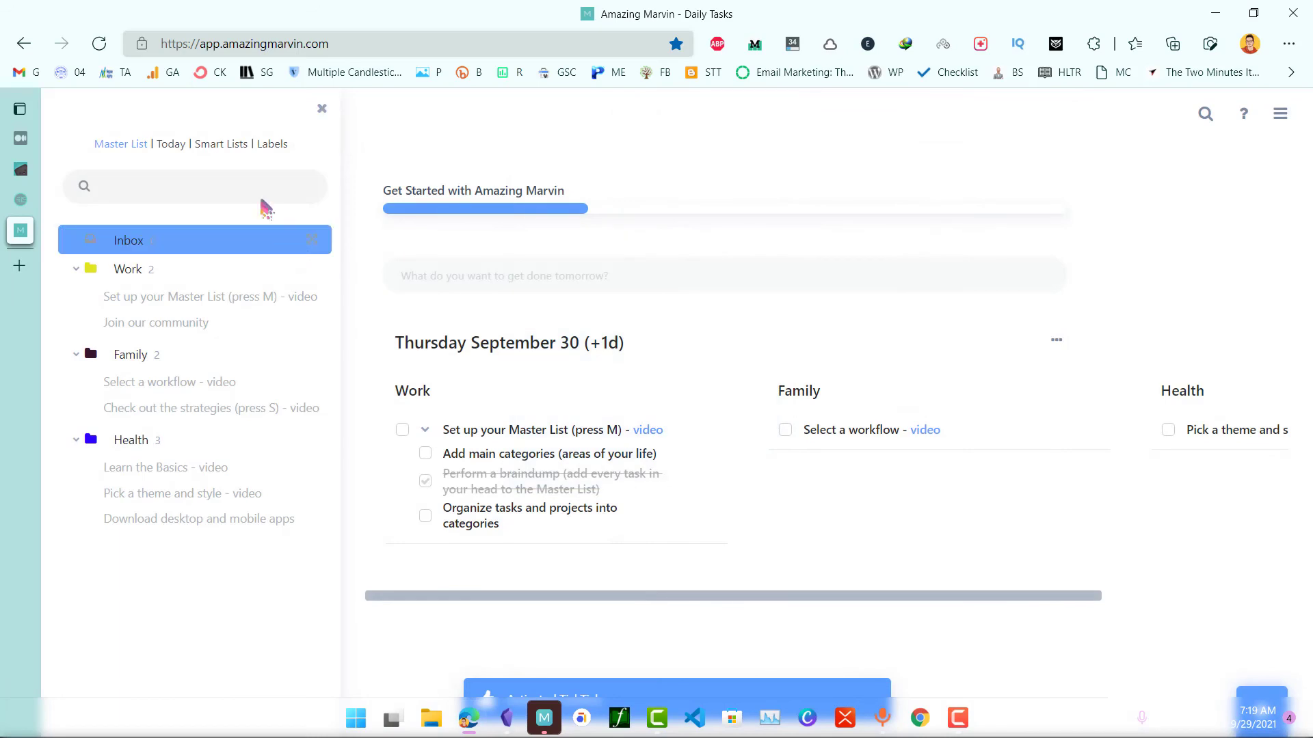
click(329, 114)
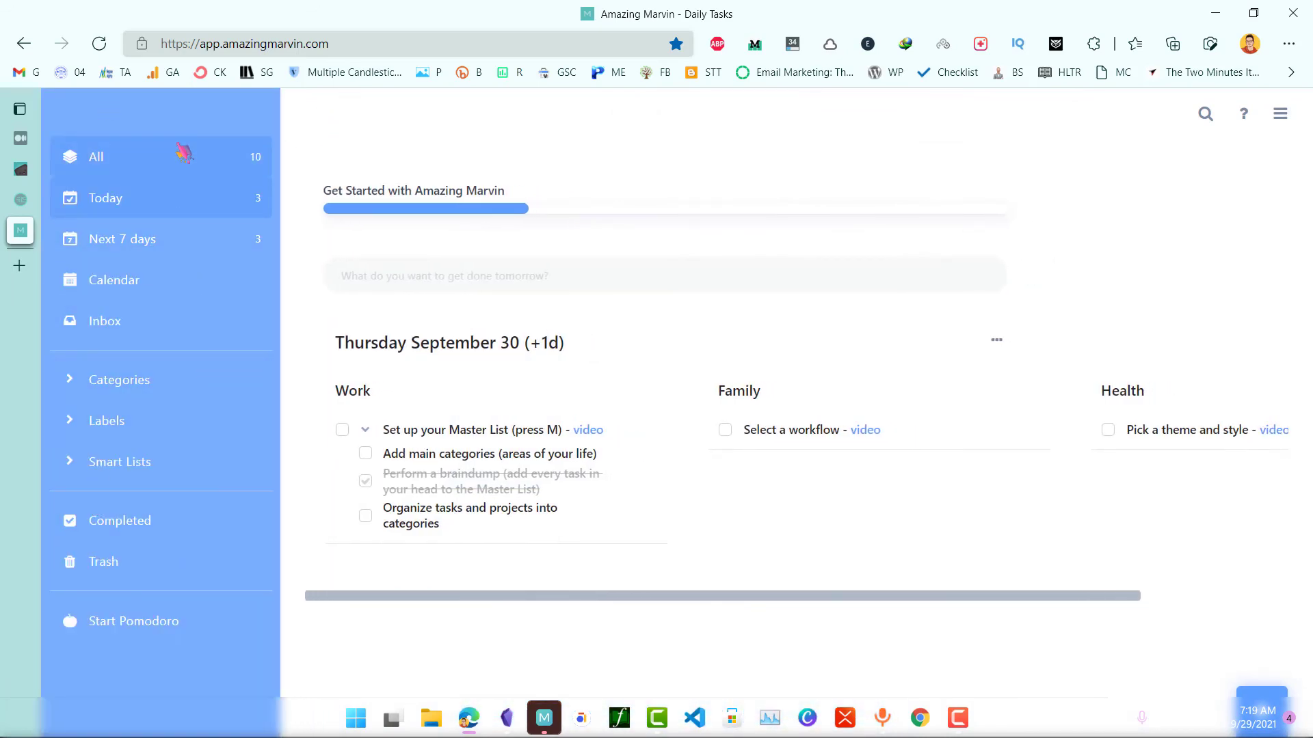
click(164, 175)
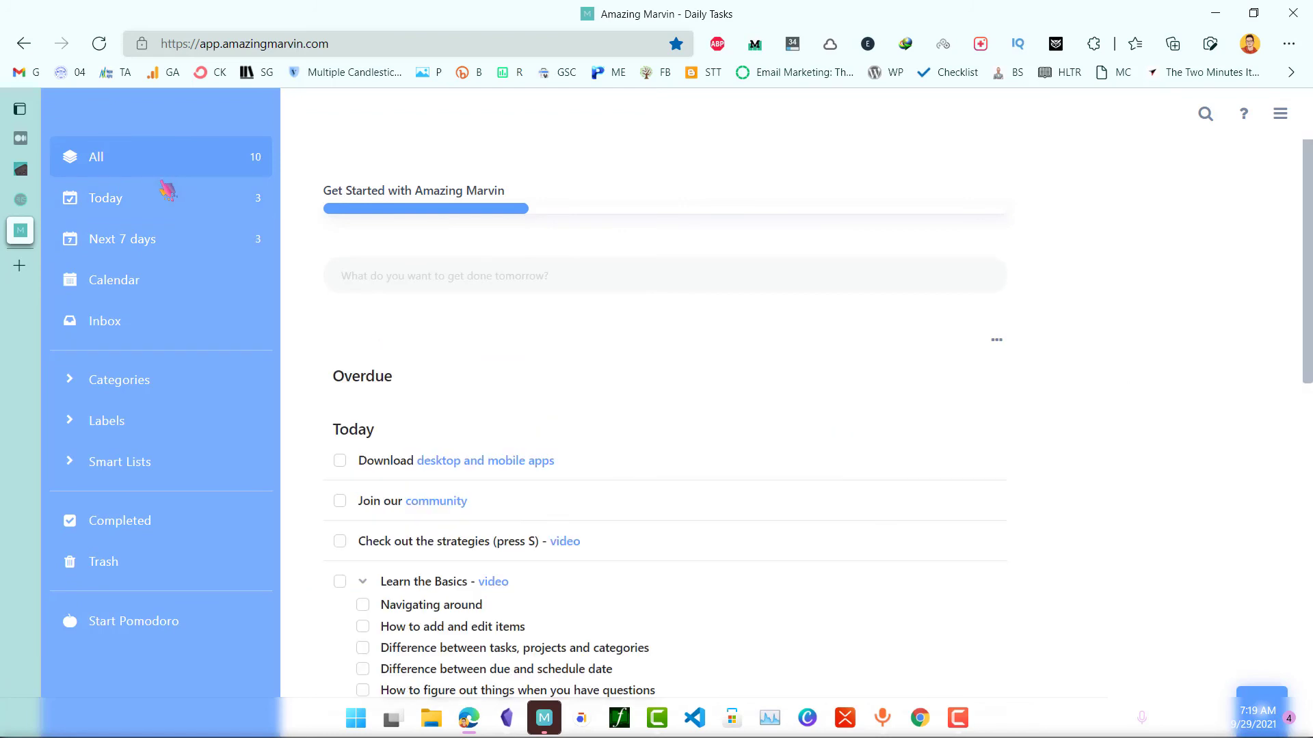
click(159, 207)
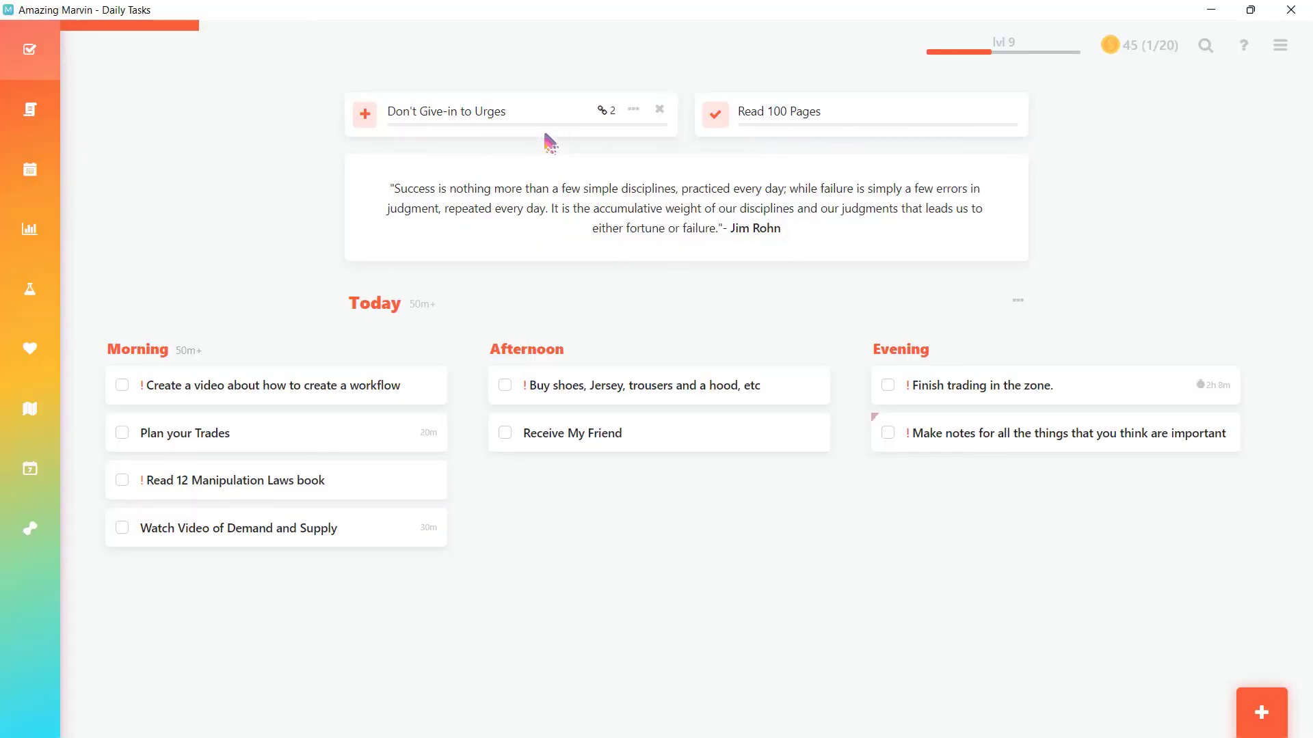
Highlight and deselect the Jim Rohn quote above the Morning, Afternoon and Evening tasks
drag(564, 186, 416, 187)
click(758, 234)
click(416, 187)
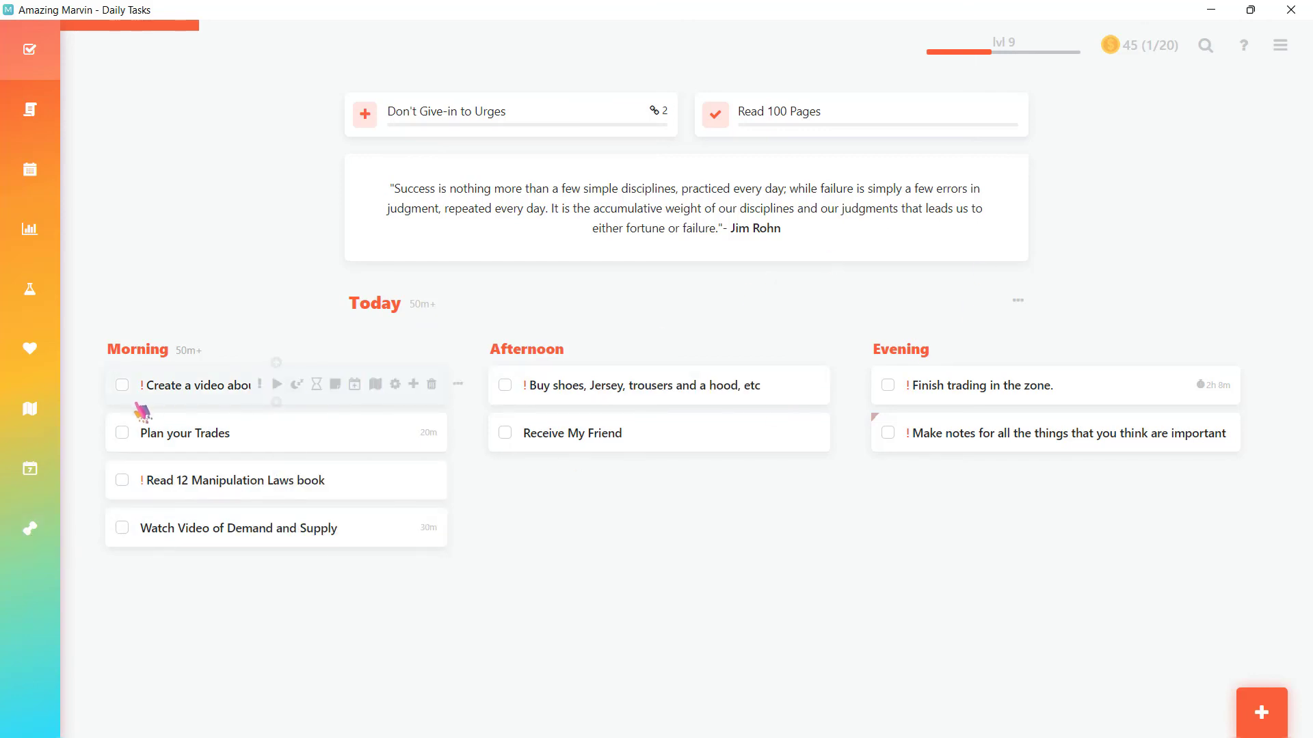
mouse_move(1309, 442)
mouse_move(799, 432)
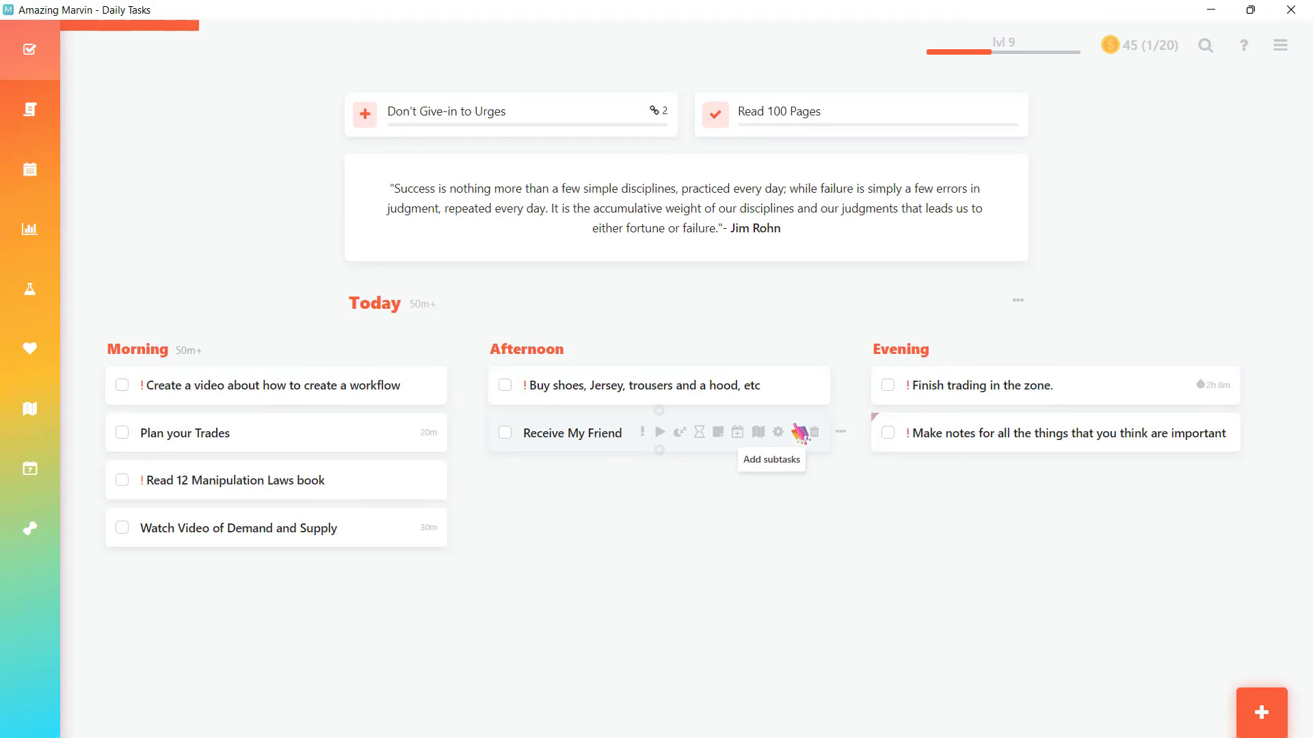